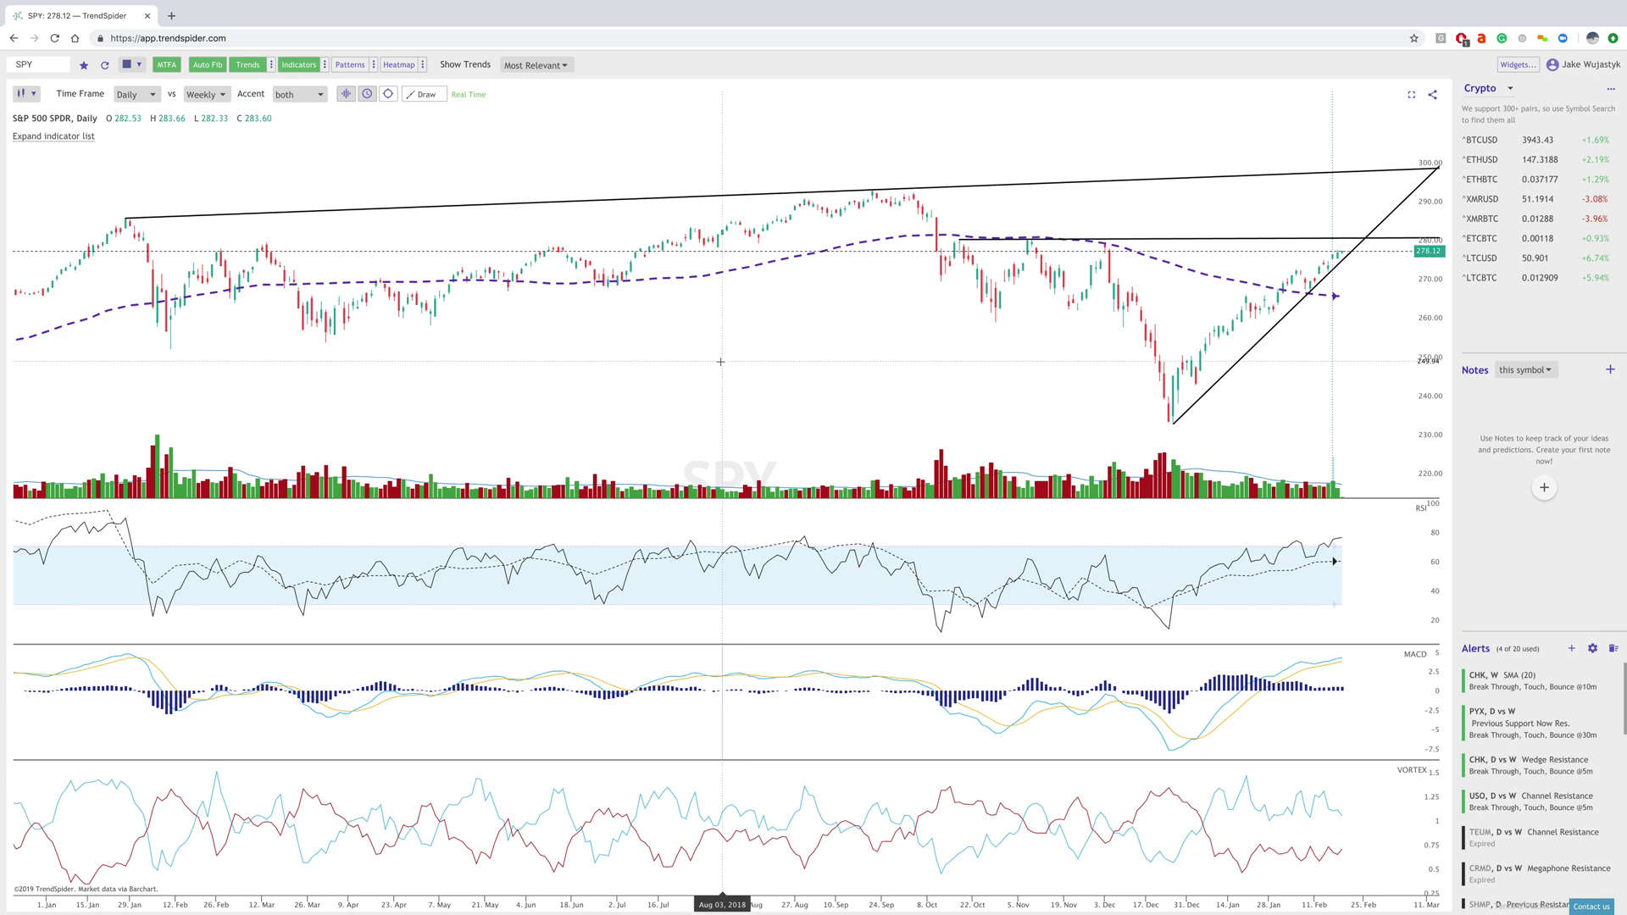
# Step: Open the Create Multi-Factor Alert on SPY form from the Alerts panel
pyautogui.click(1573, 650)
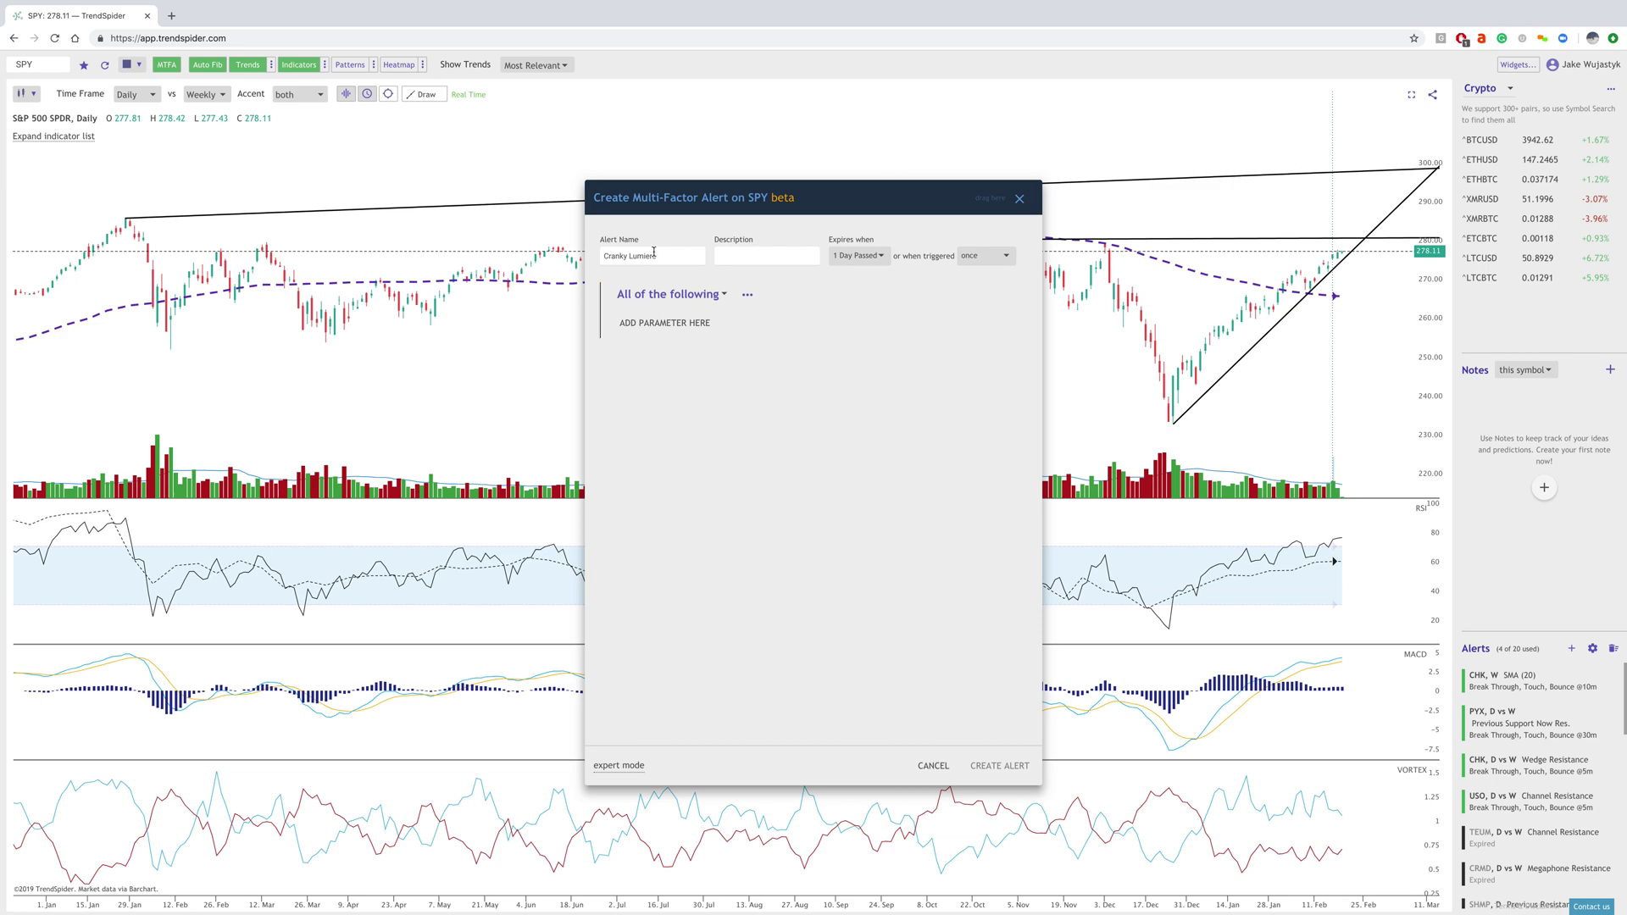
pyautogui.moveTo(602, 256); pyautogui.dragTo(656, 256)
pyautogui.click(1019, 200)
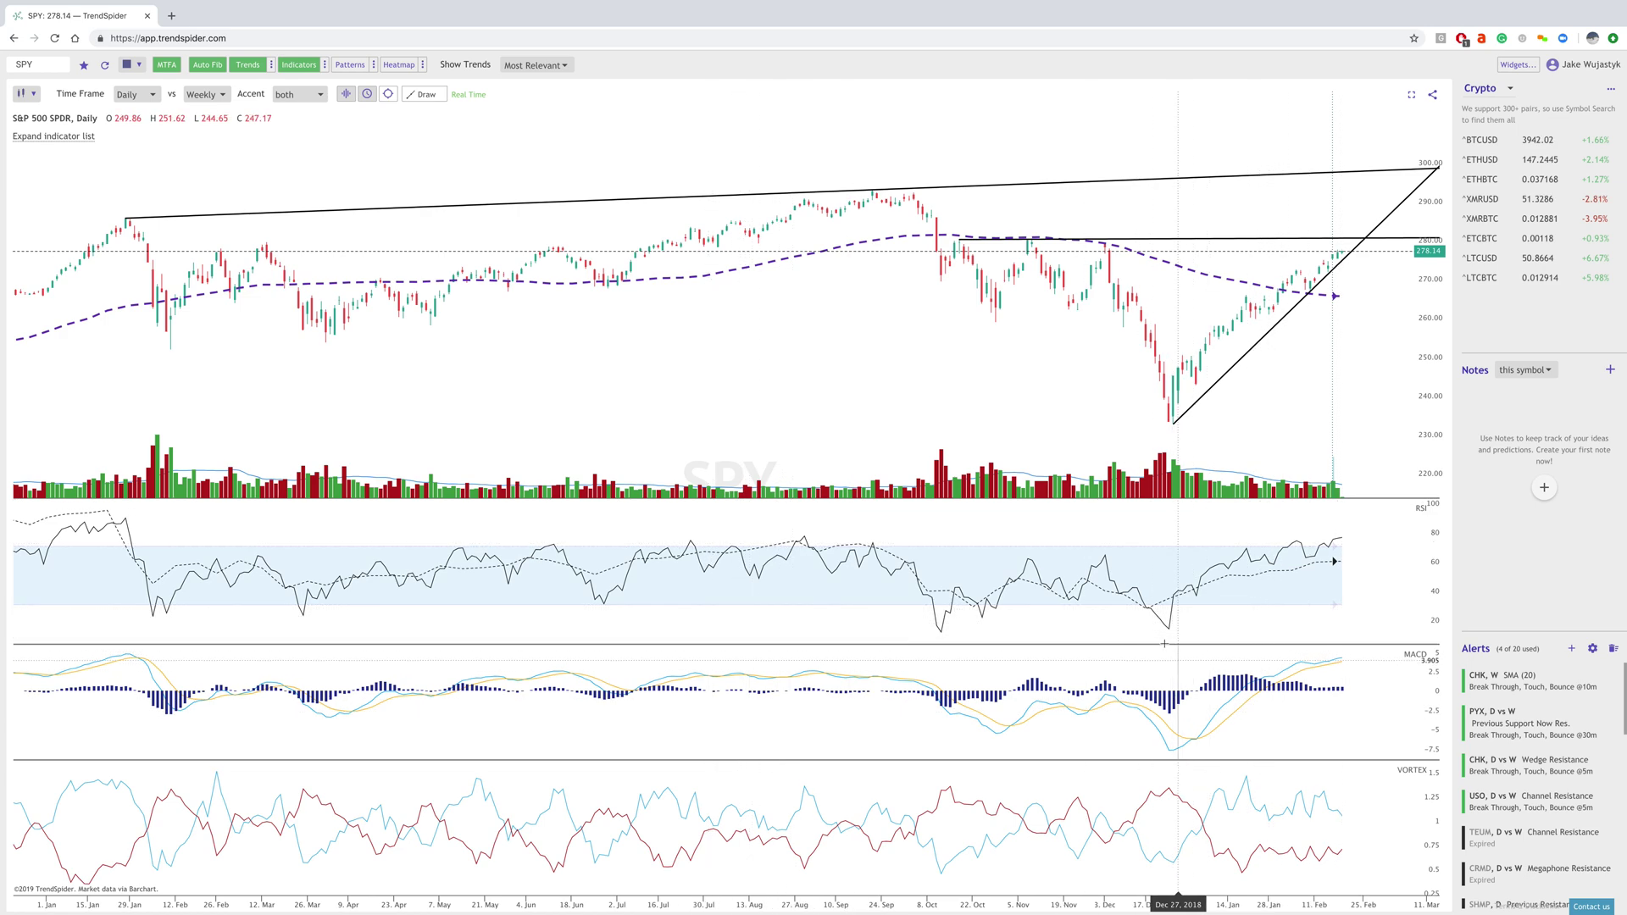
pyautogui.click(1572, 648)
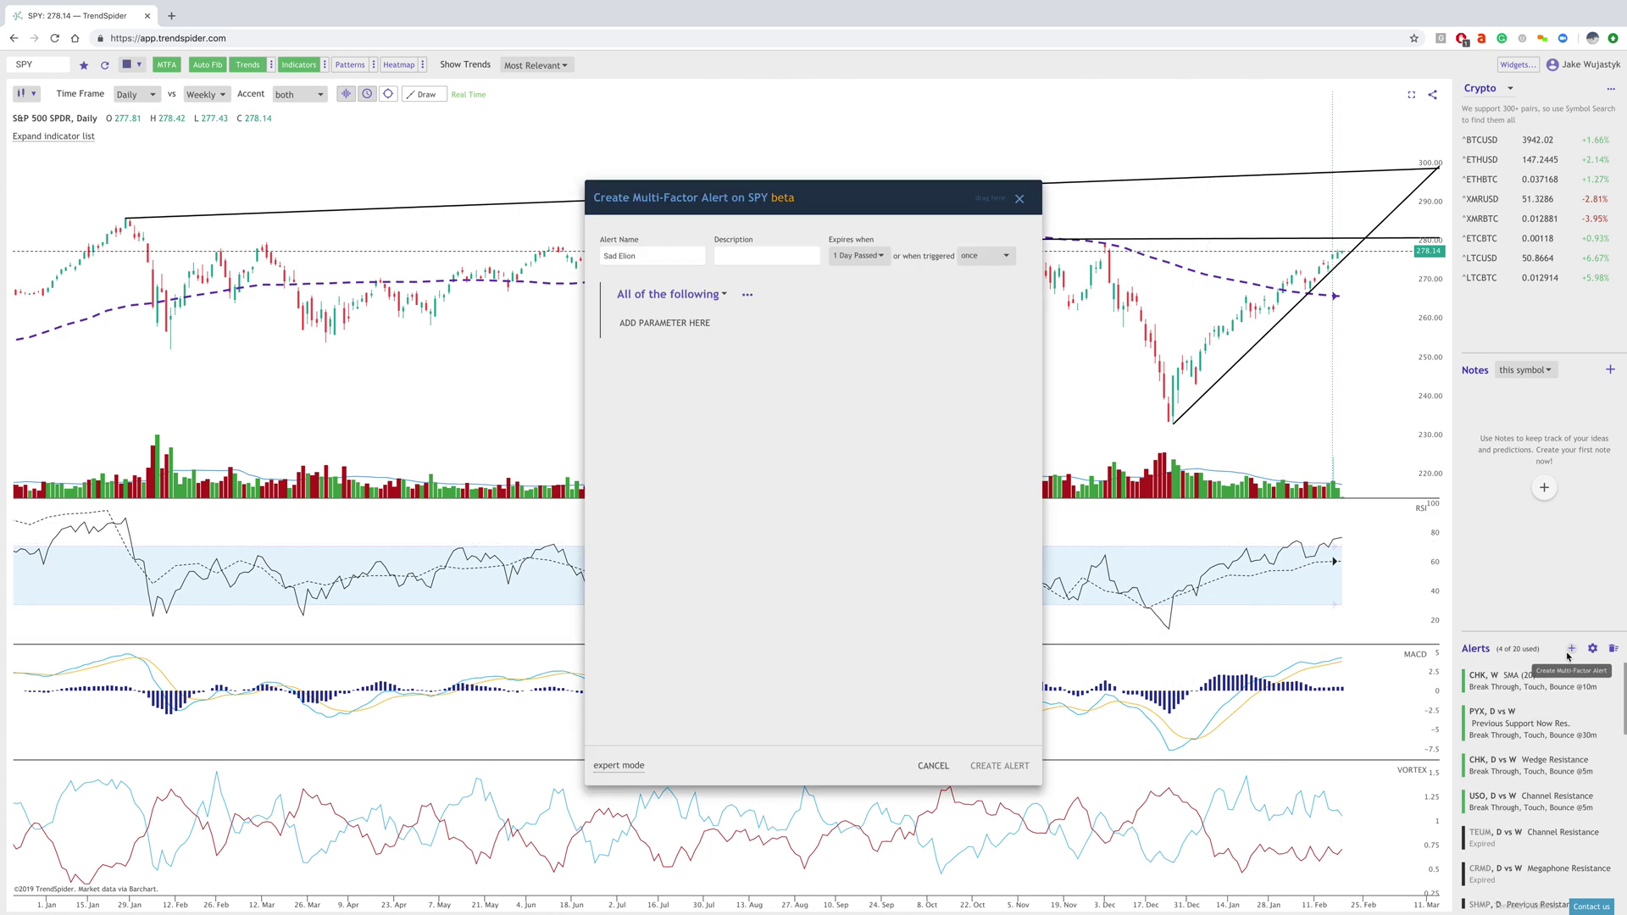
# Step: Name the alert Breakdown Through Wedge with description 'A close through wedge support'
pyautogui.doubleClick(655, 255)
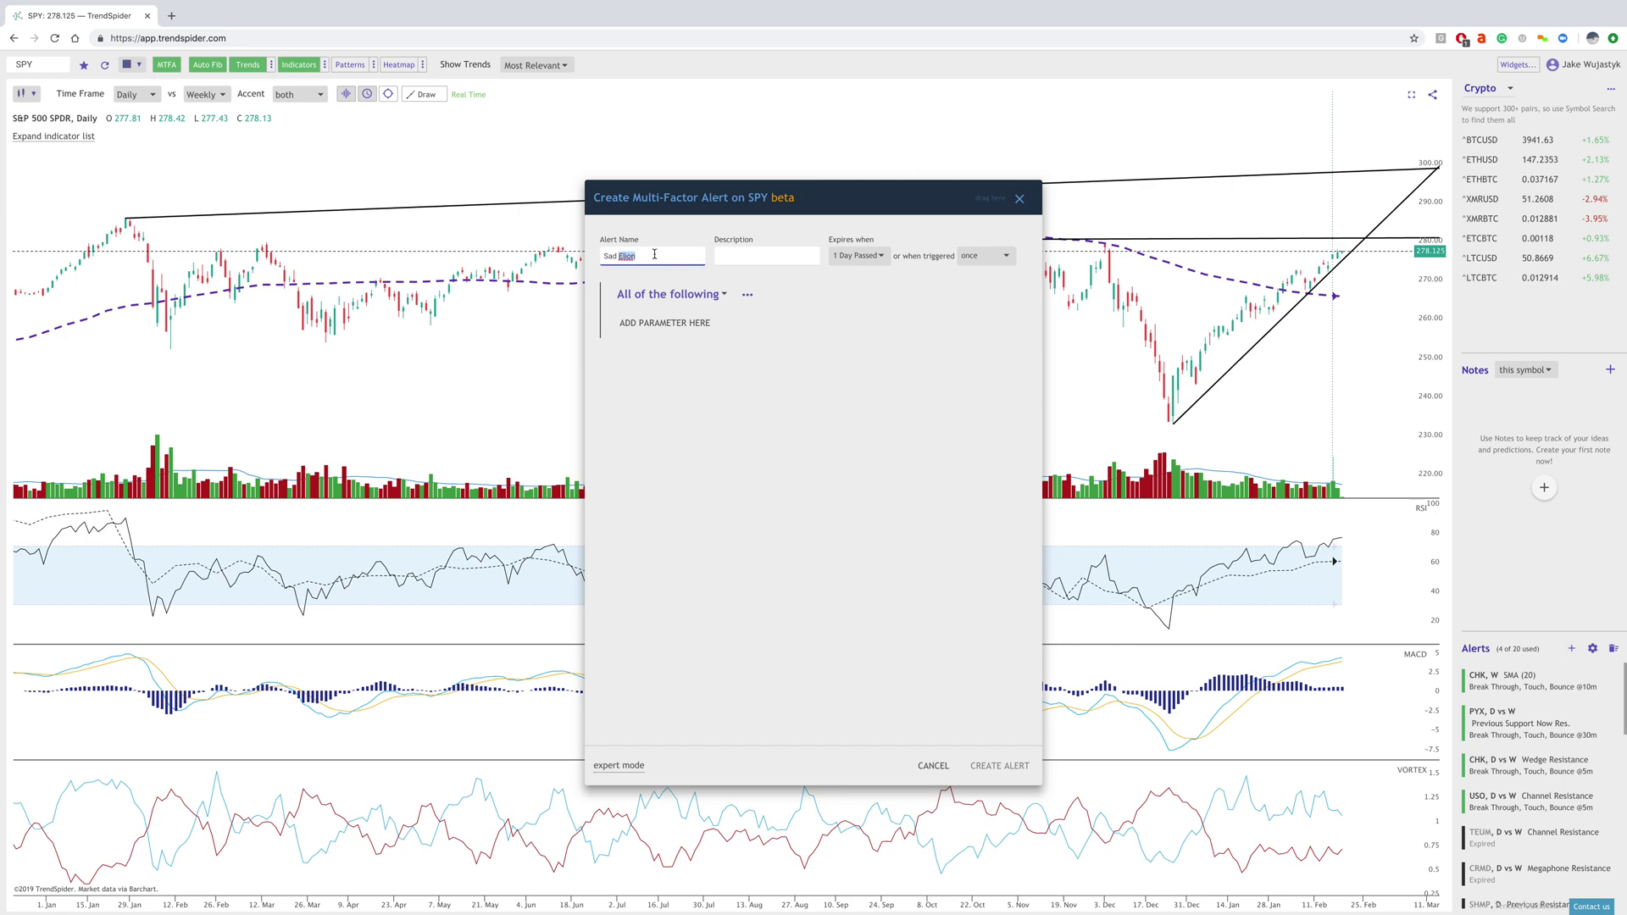
pyautogui.press('super+a')
pyautogui.write('B')
pyautogui.click(737, 252)
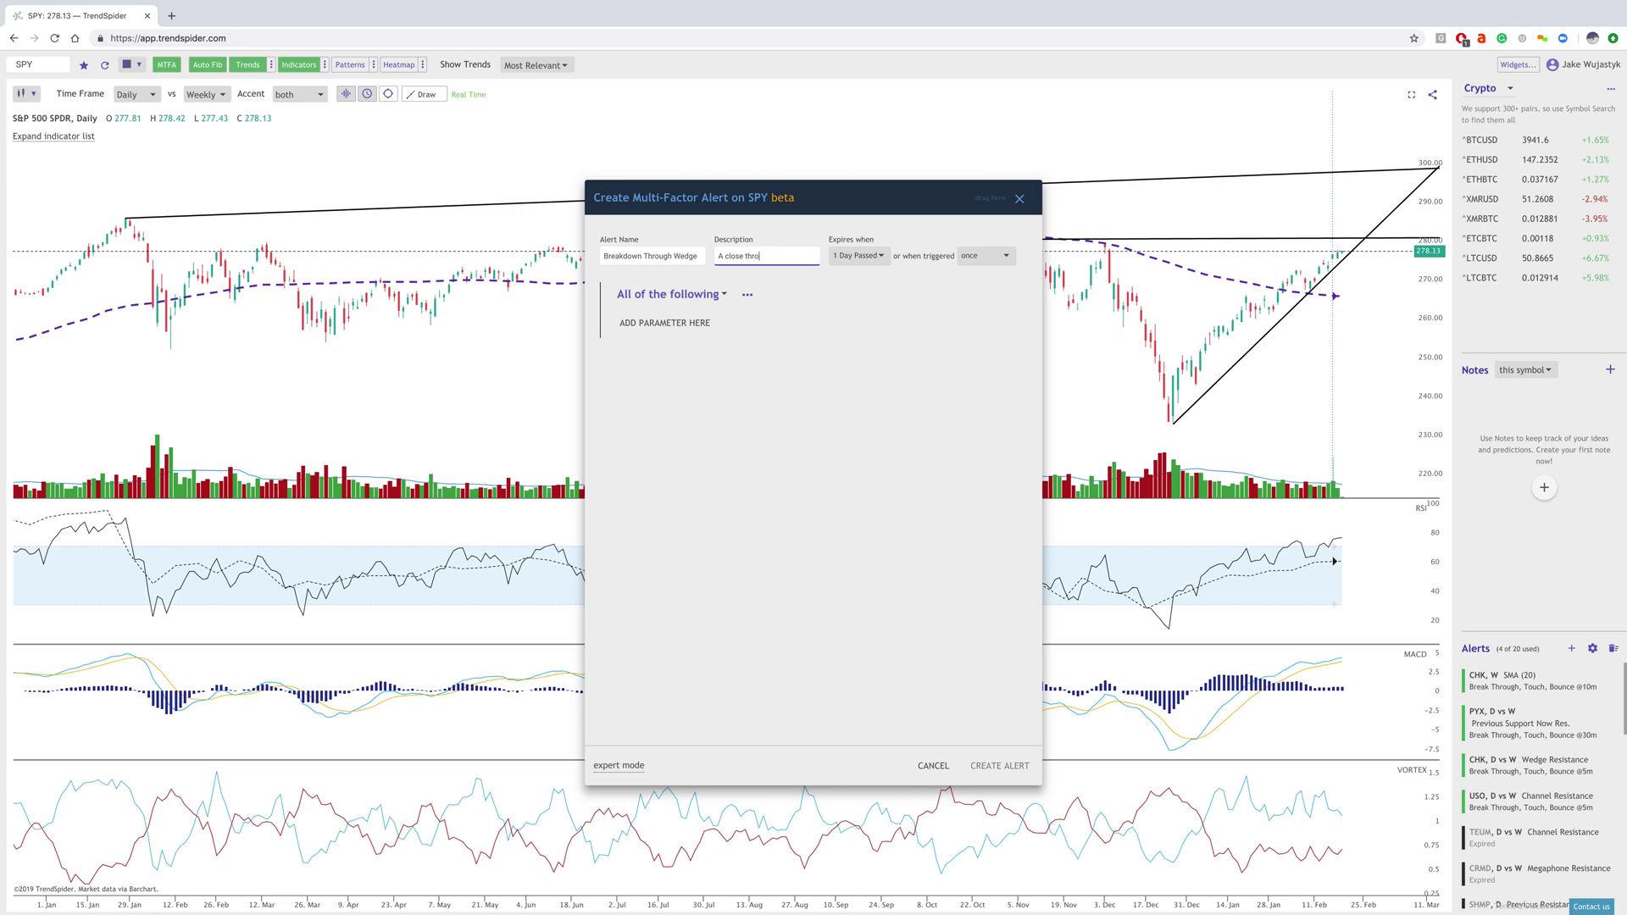
pyautogui.write('A close through wedge support')
# Step: Set the alert to expire after 7 Days Passed or when triggered 3 times
pyautogui.click(879, 256)
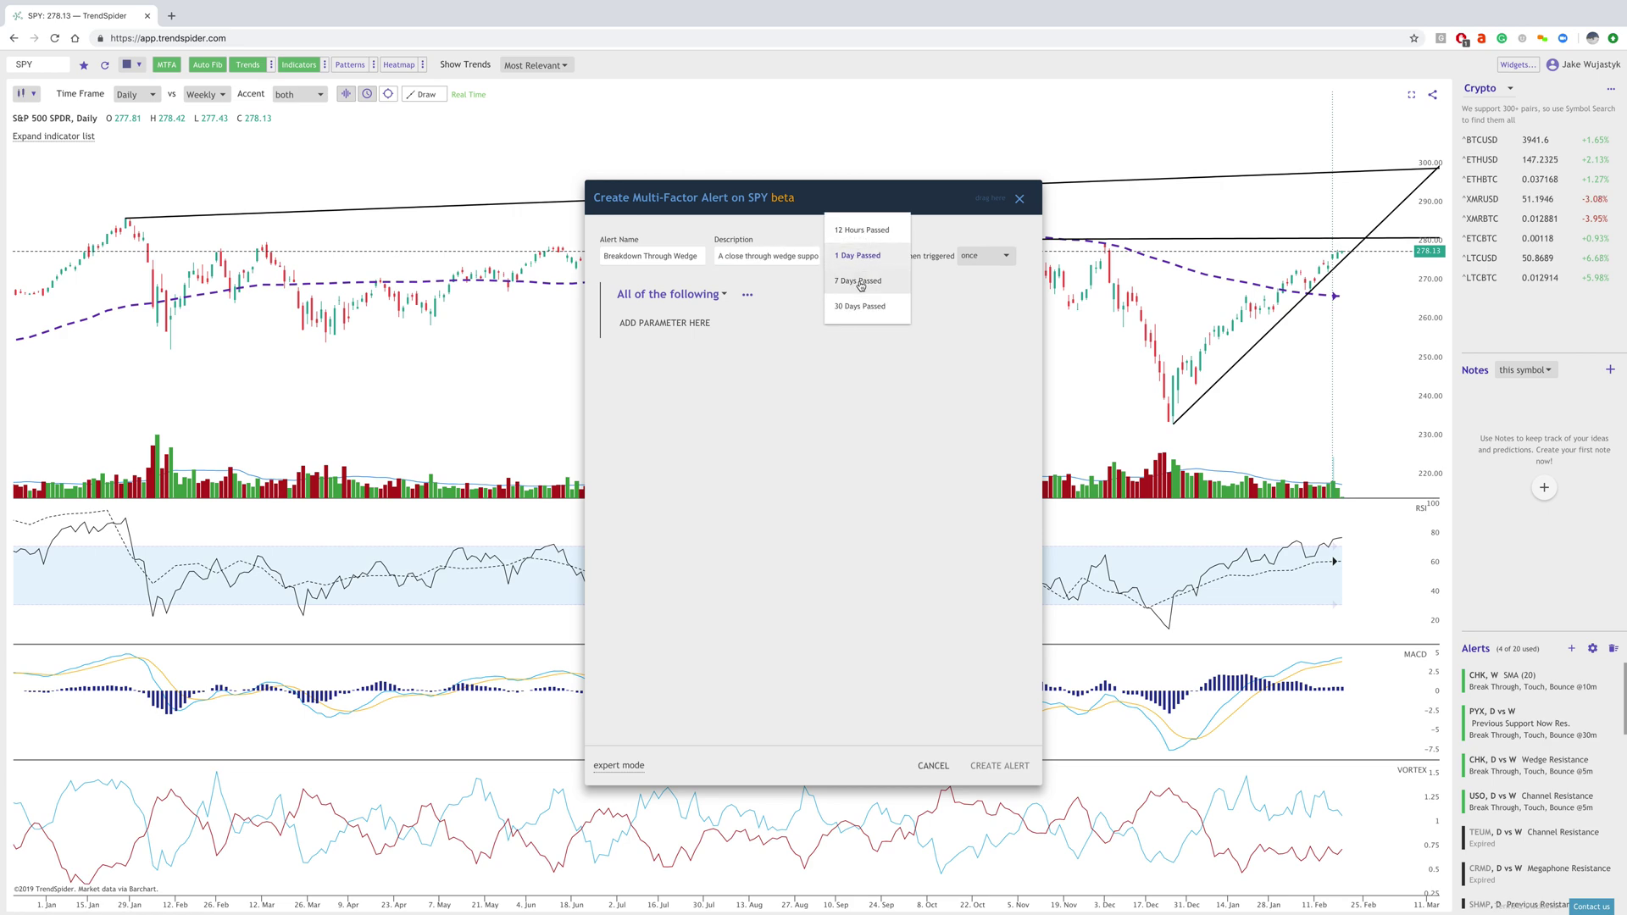
pyautogui.click(862, 283)
pyautogui.click(983, 263)
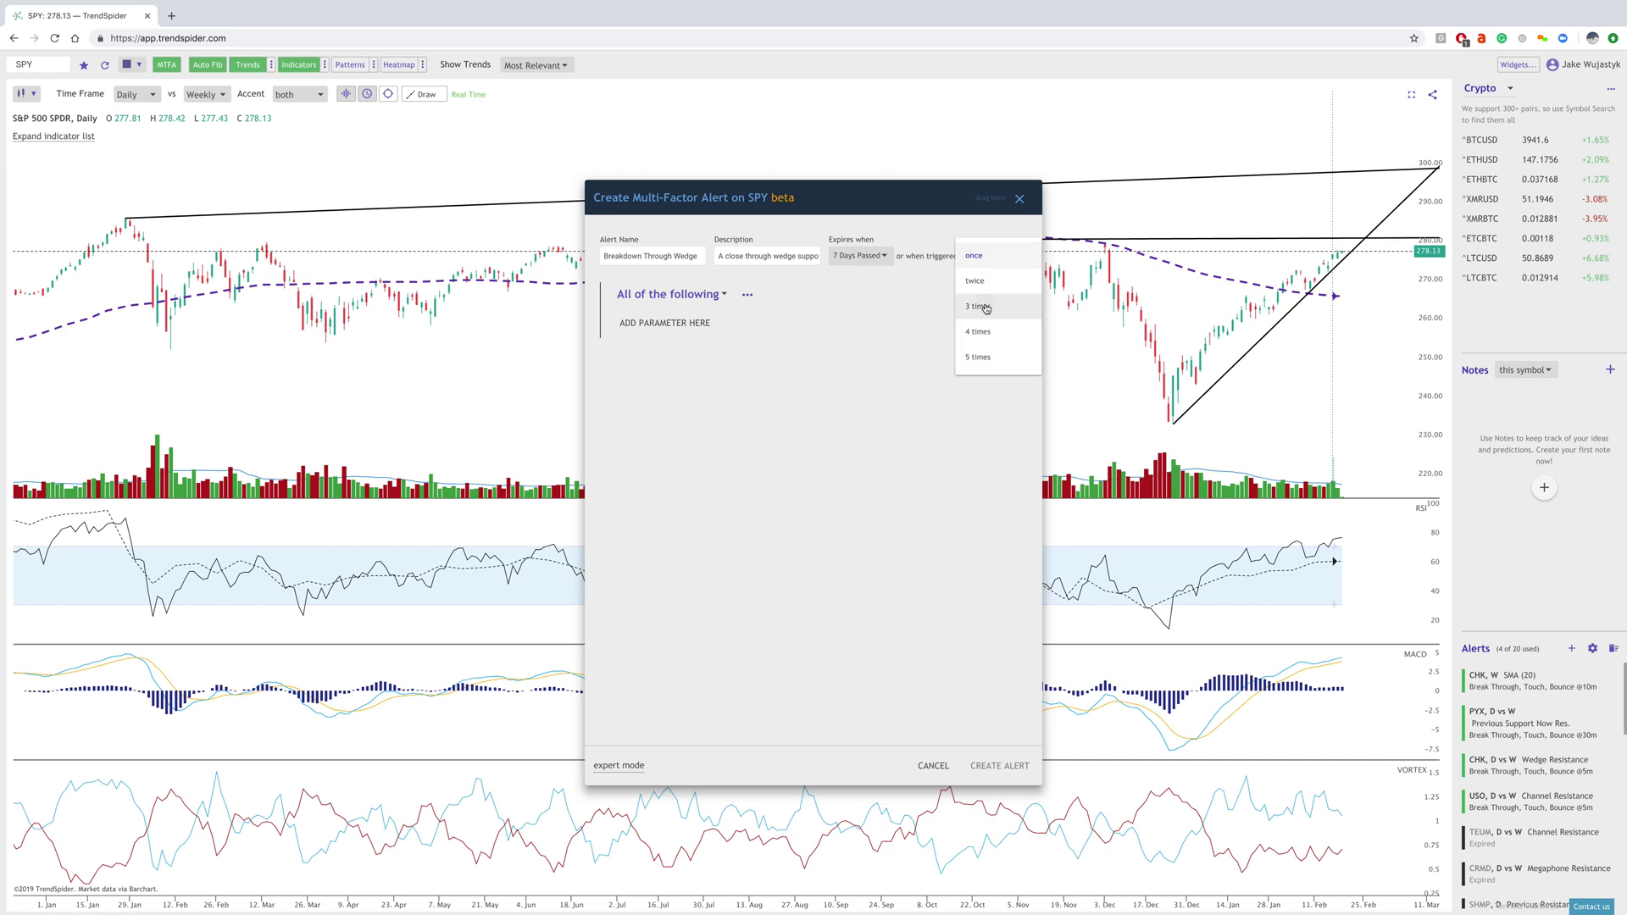
pyautogui.click(981, 307)
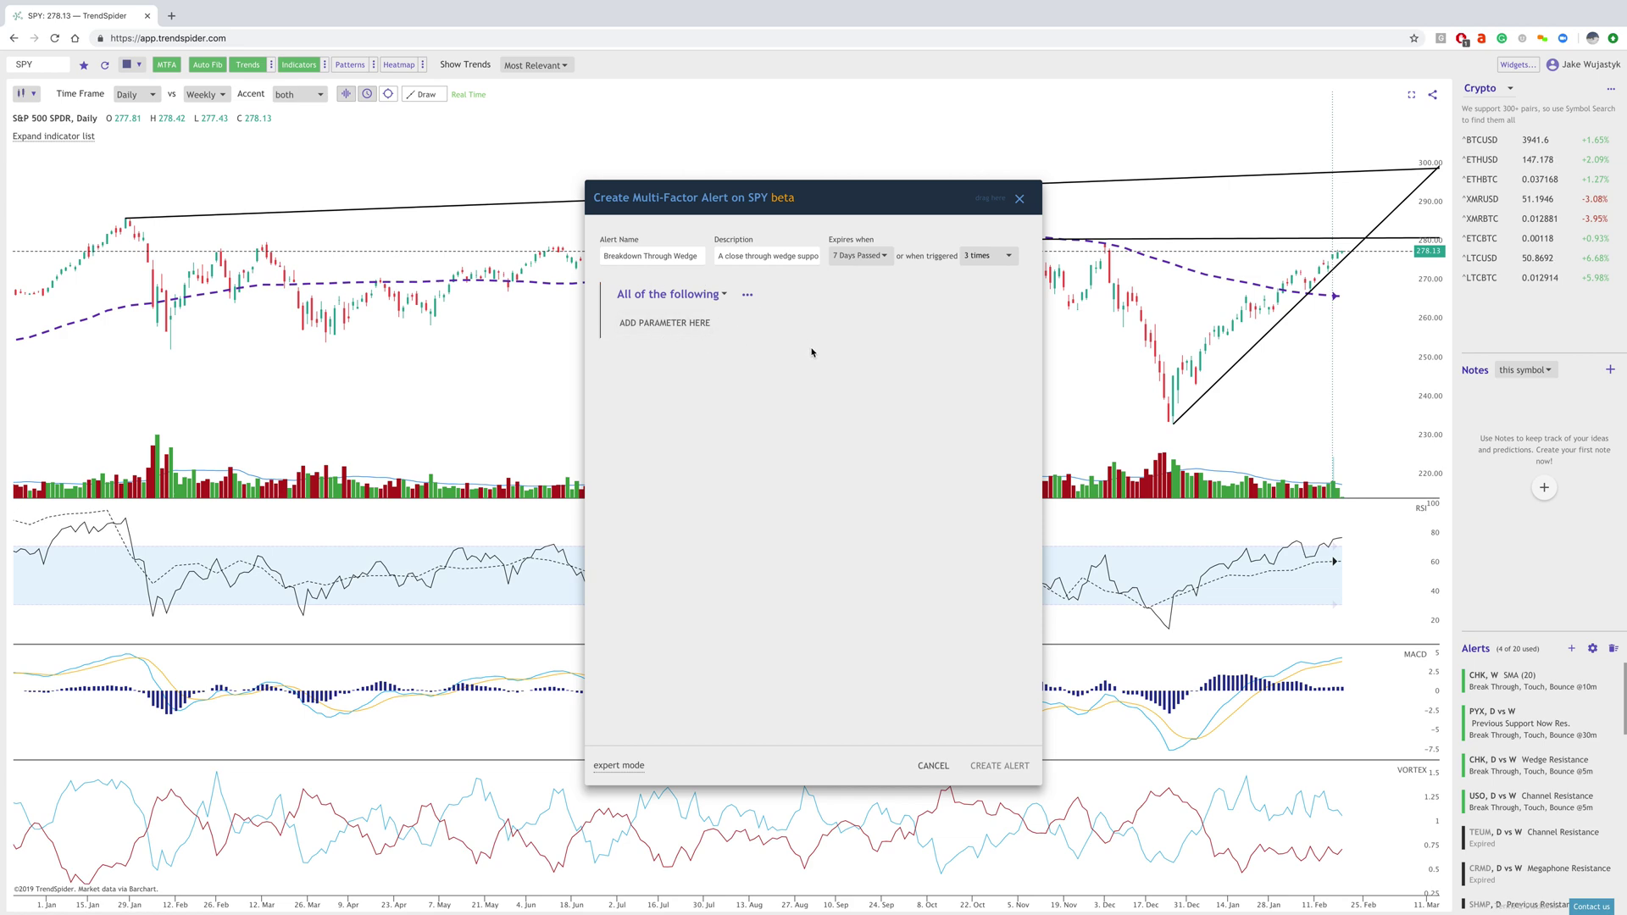
# Step: Add the condition Daily RSI (10, 30, 70) less than Weekly RSI (10, 30, 70)
pyautogui.click(657, 329)
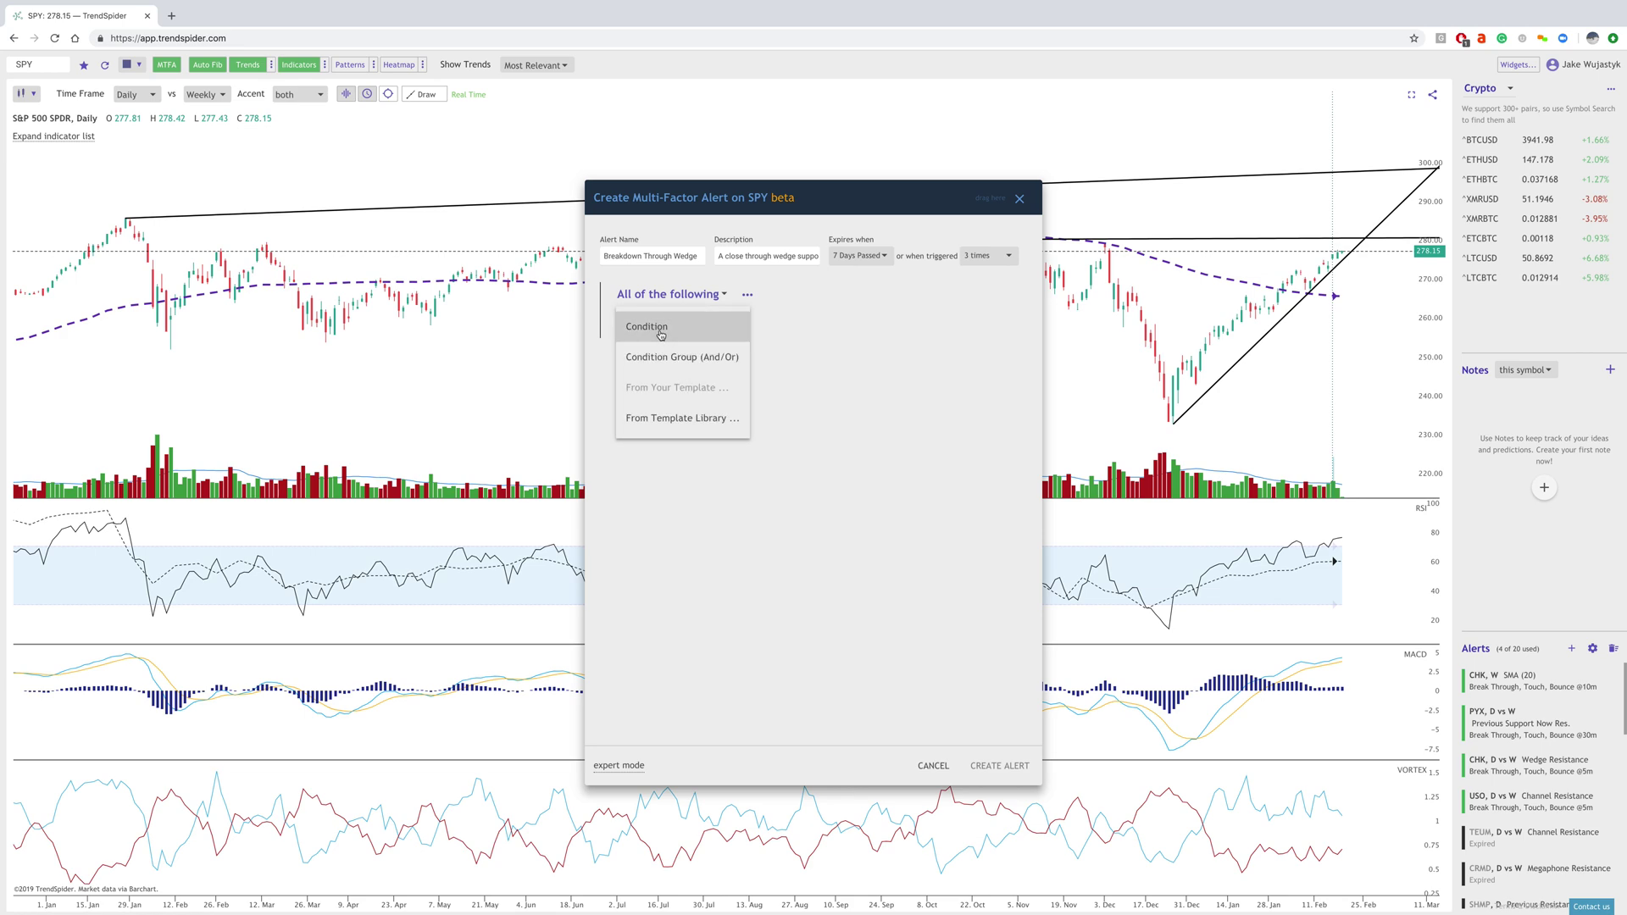
pyautogui.click(661, 341)
pyautogui.click(645, 371)
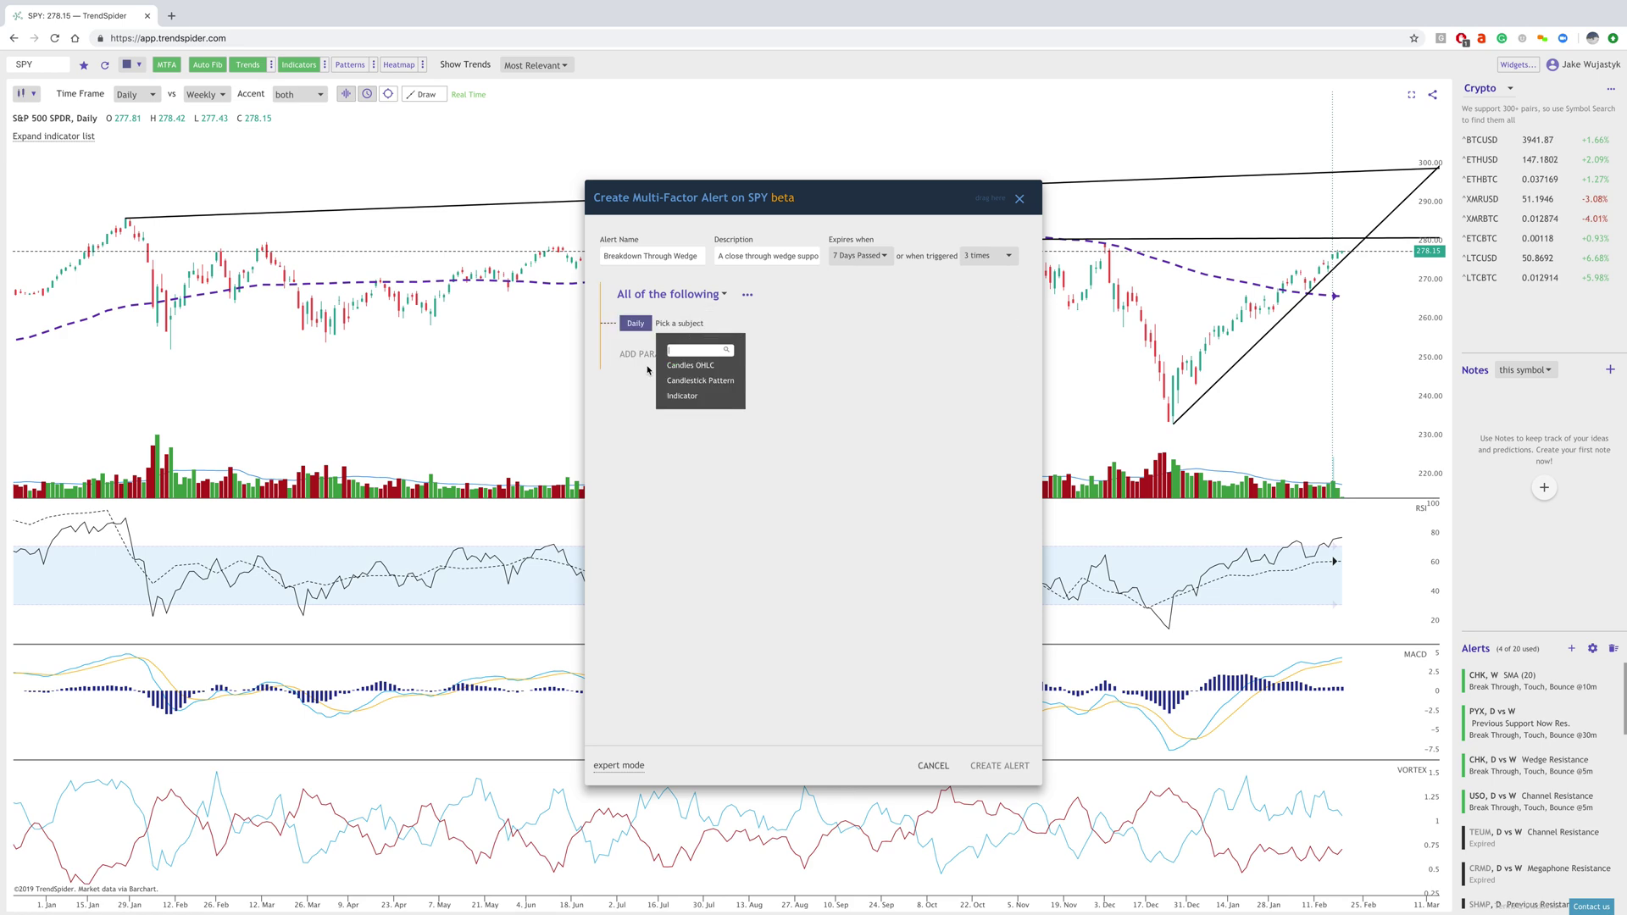
pyautogui.click(685, 400)
pyautogui.scroll(-3, 773, 421)
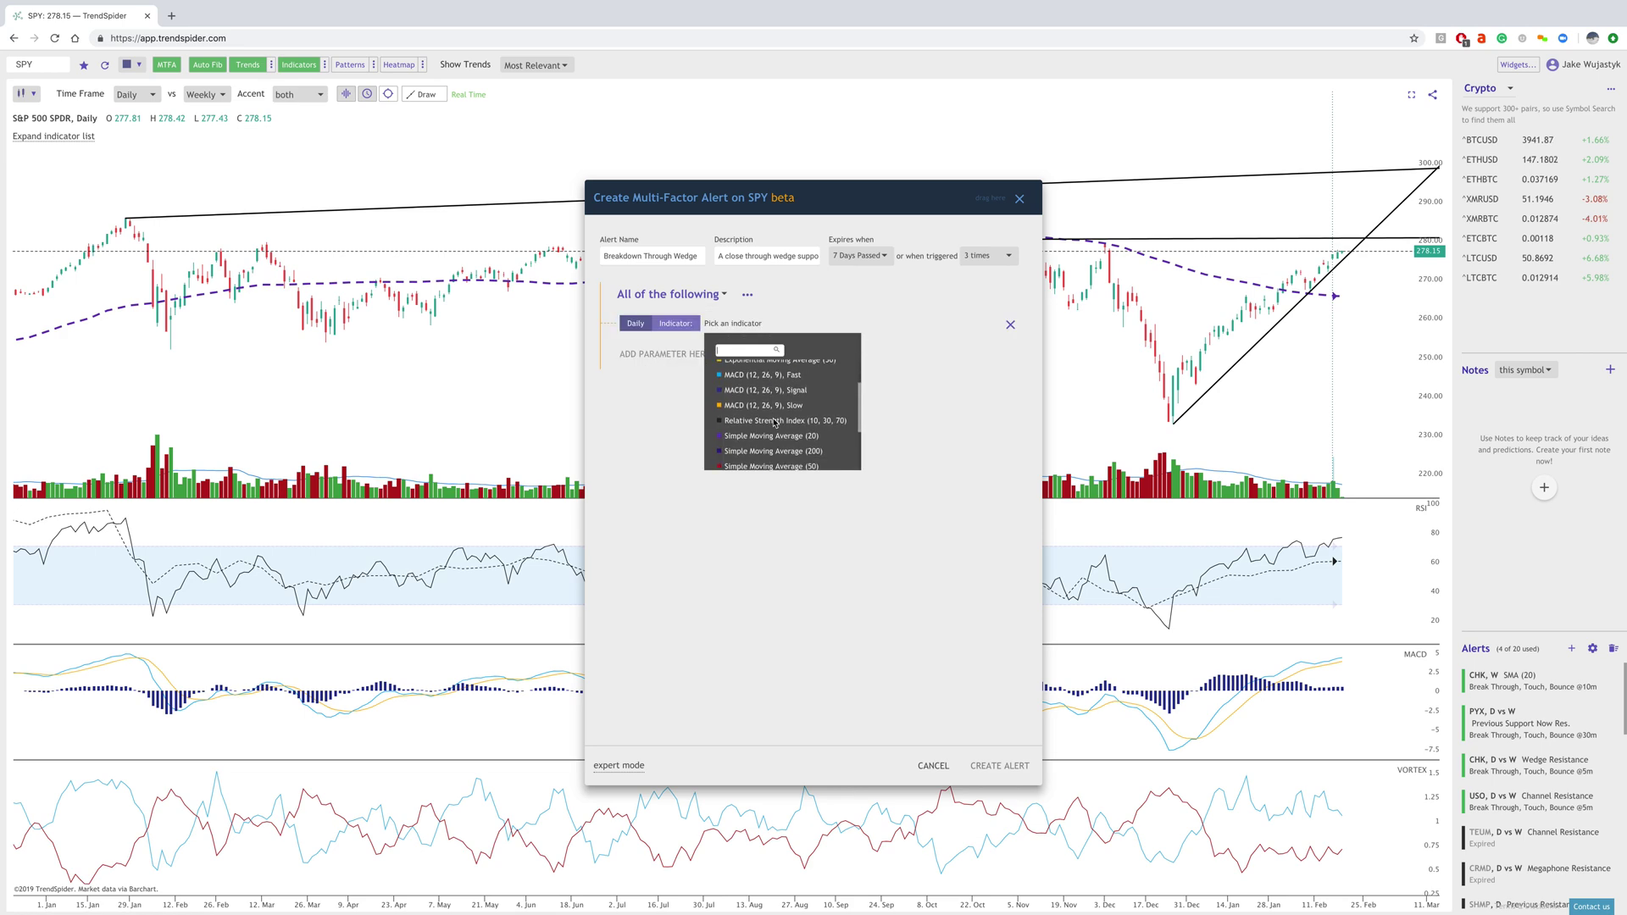
pyautogui.click(782, 383)
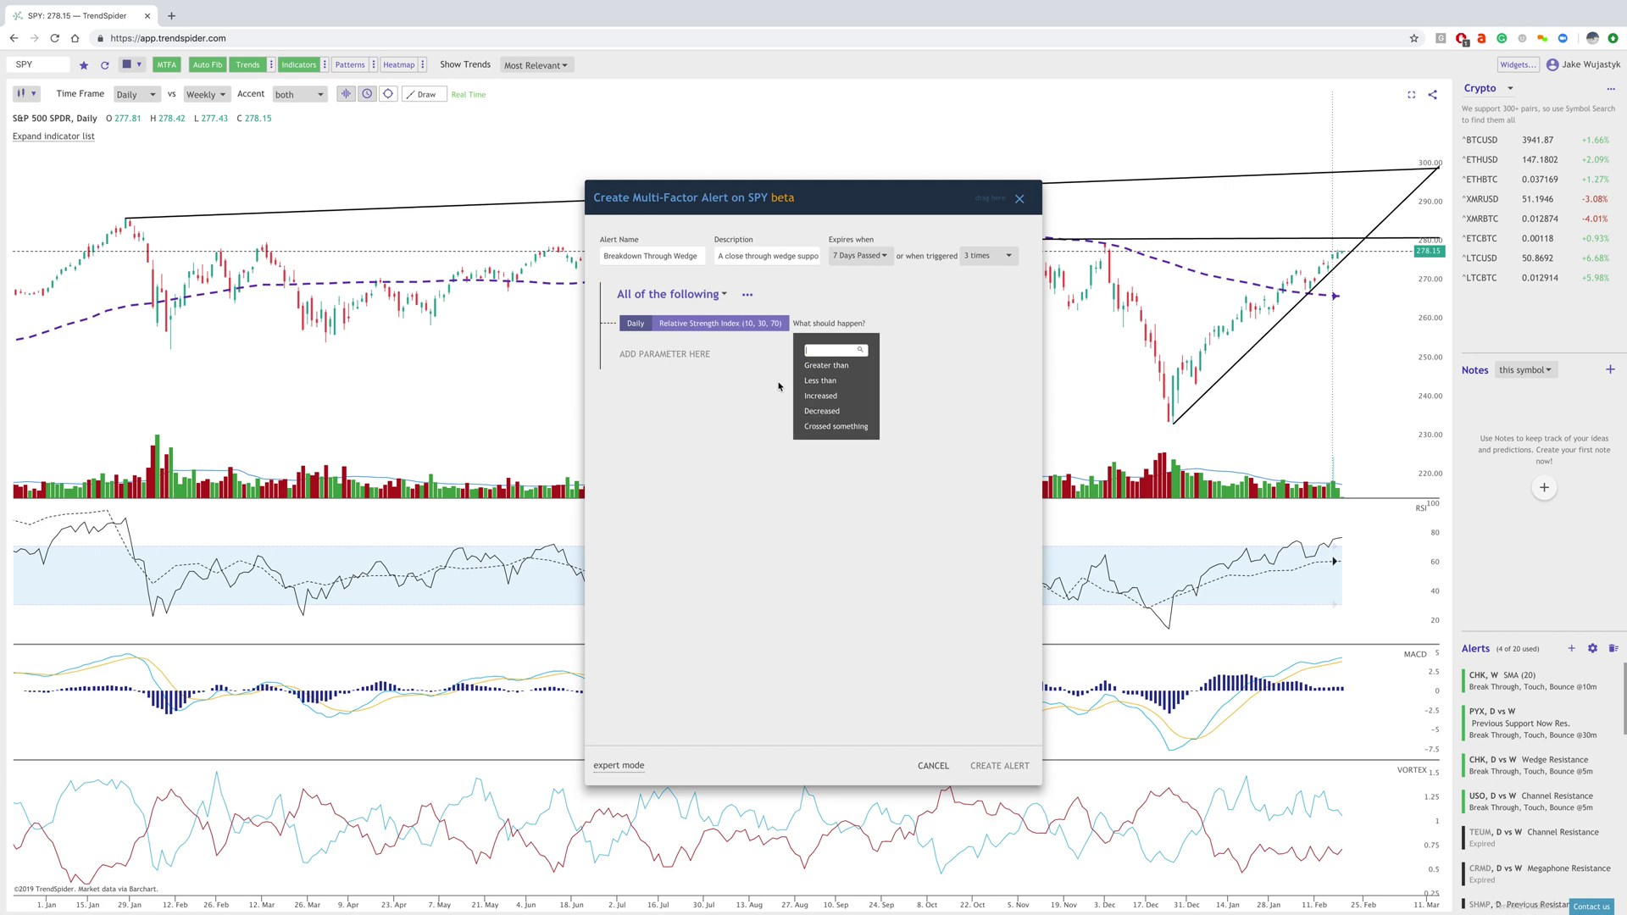
pyautogui.click(820, 381)
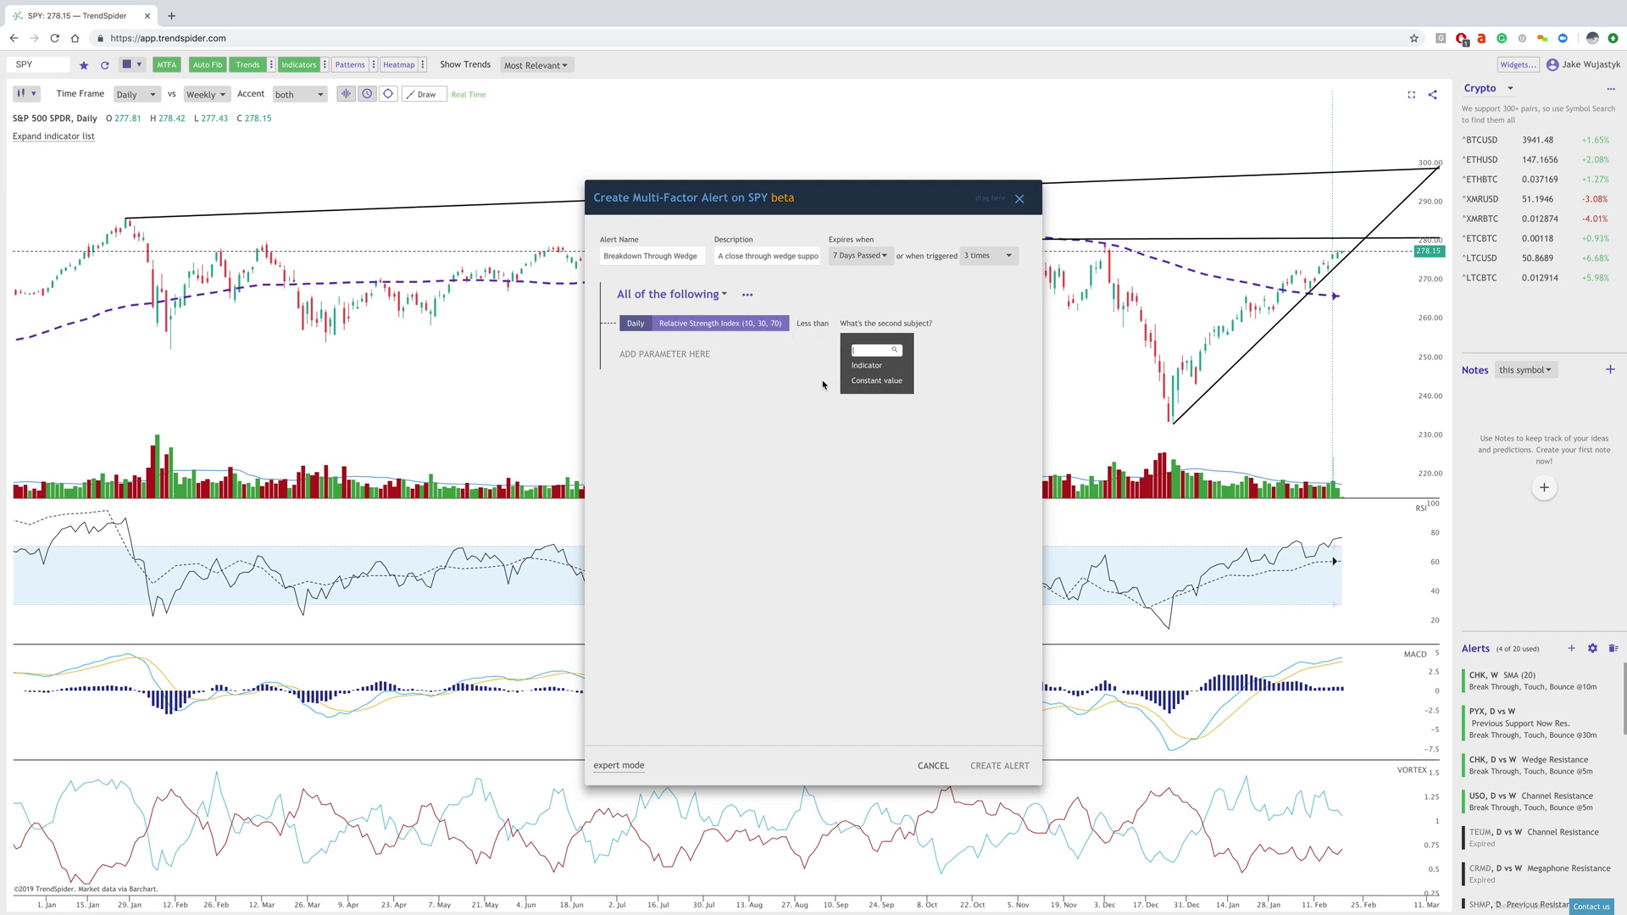
pyautogui.click(867, 367)
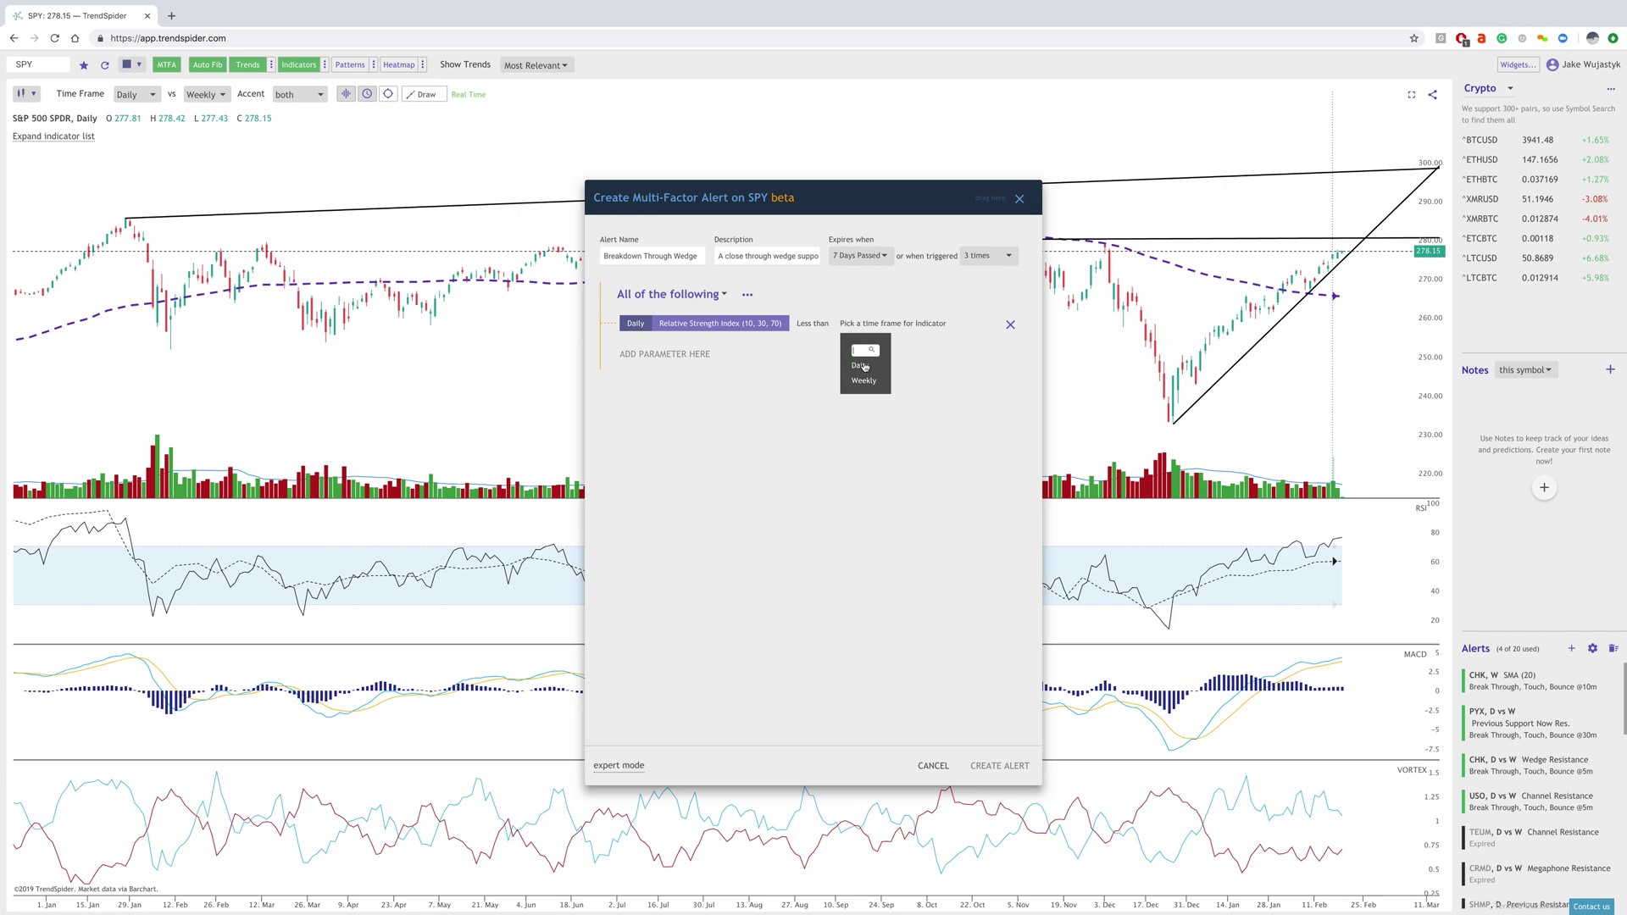
pyautogui.click(867, 379)
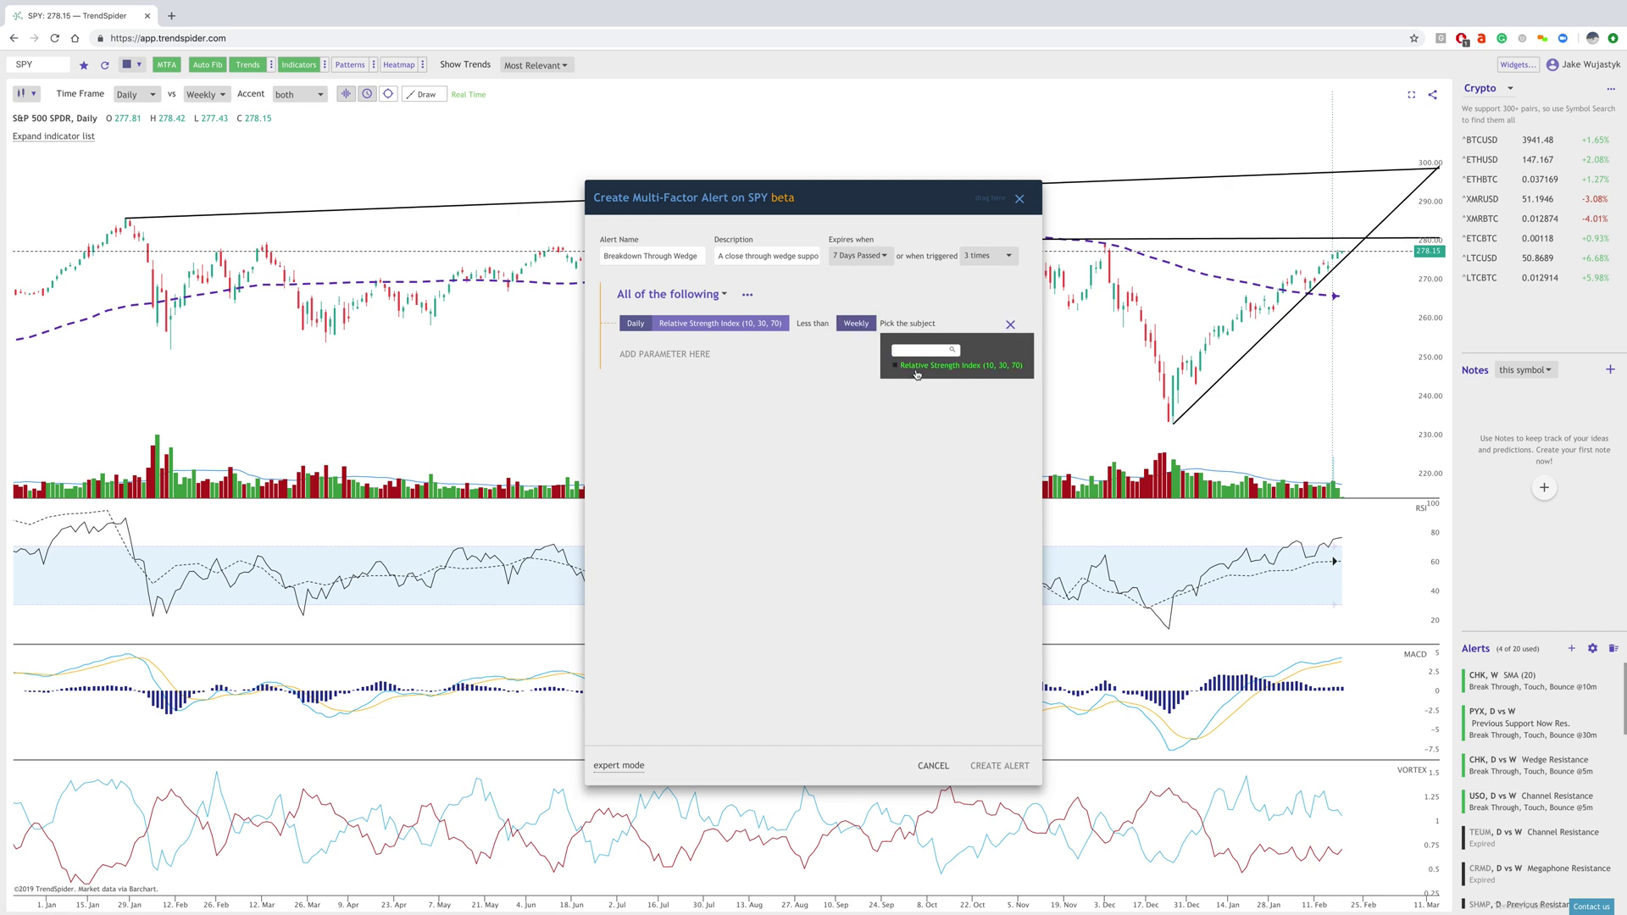
pyautogui.click(912, 373)
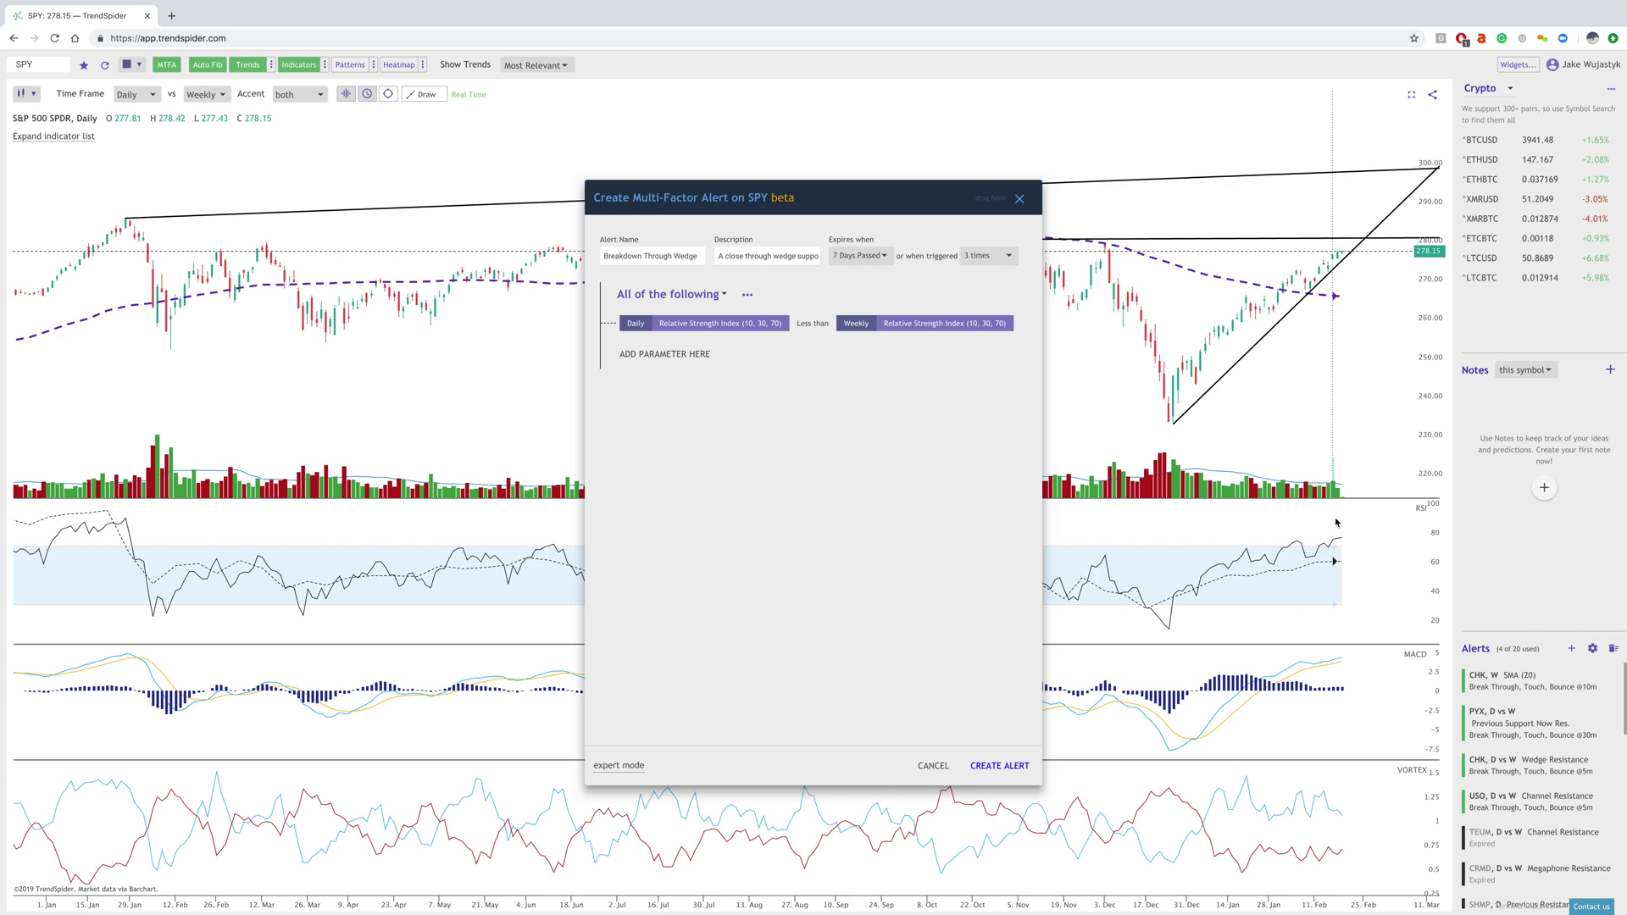
pyautogui.click(649, 356)
# Step: Add the condition Daily MACD (12, 26, 9) Fast less than Daily MACD (12, 26, 9) Slow
pyautogui.click(657, 363)
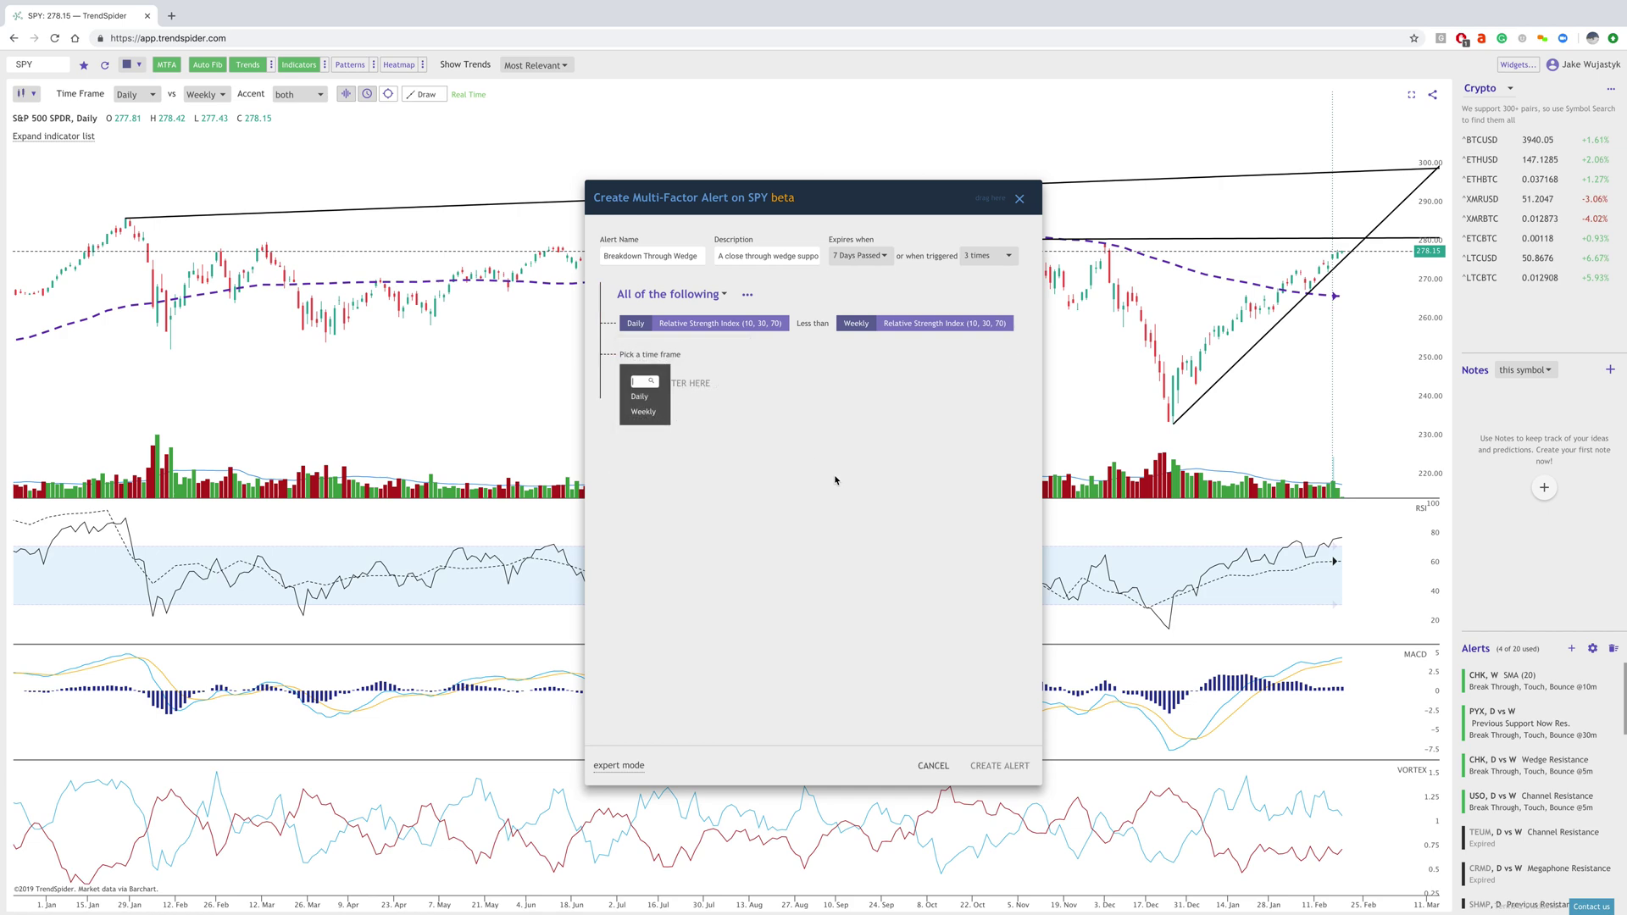
pyautogui.click(640, 396)
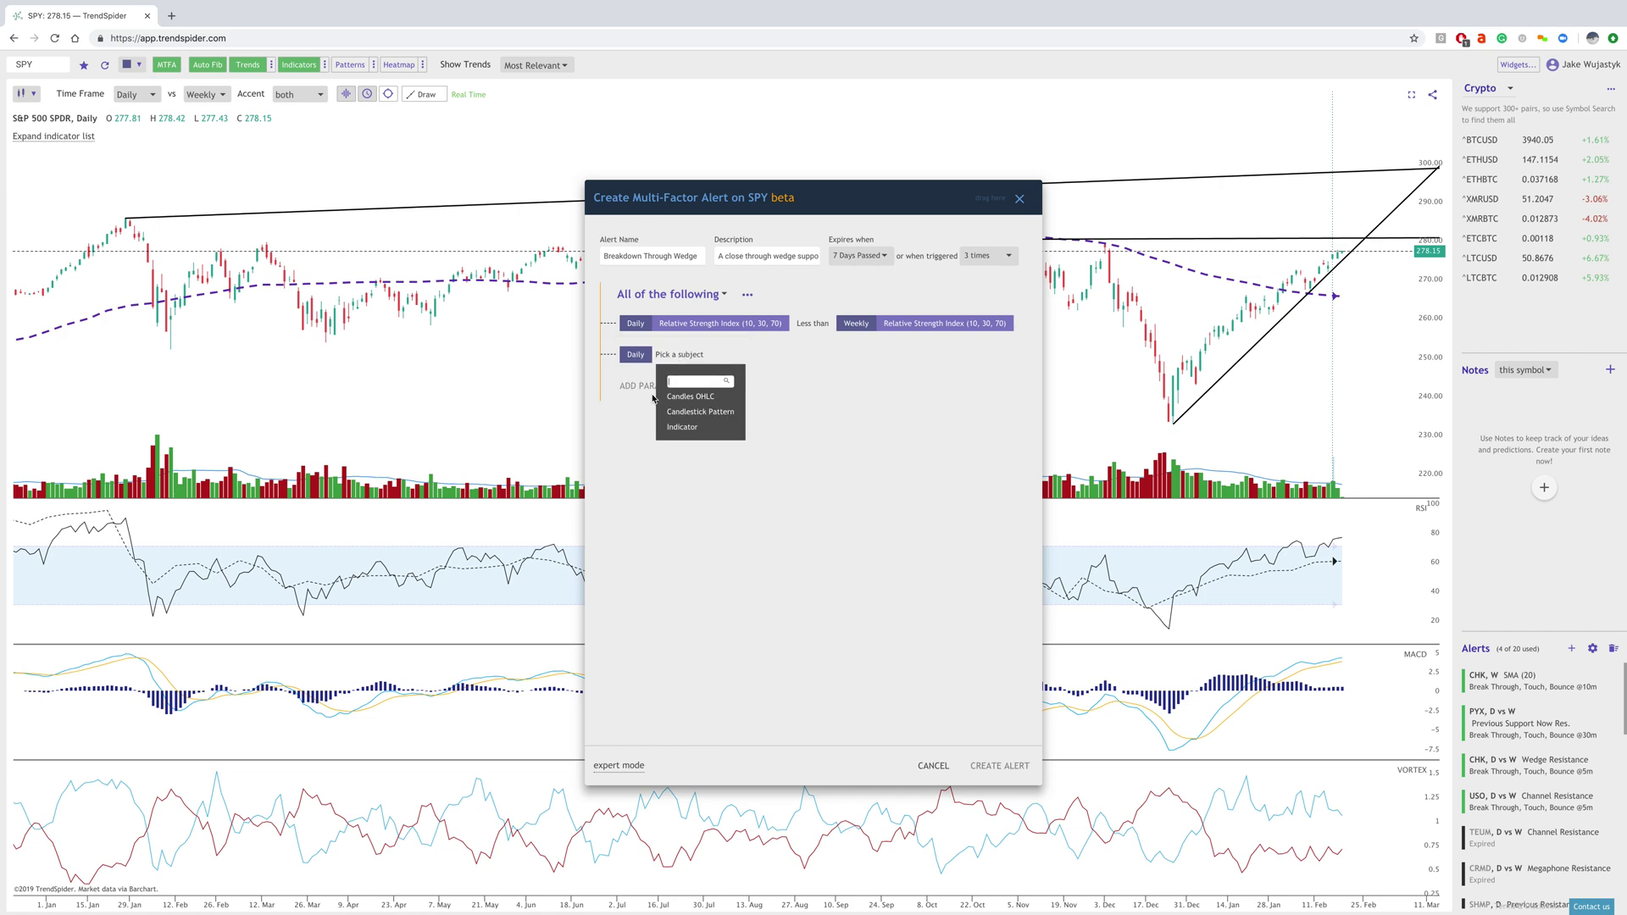
pyautogui.click(680, 430)
pyautogui.scroll(-1, 776, 453)
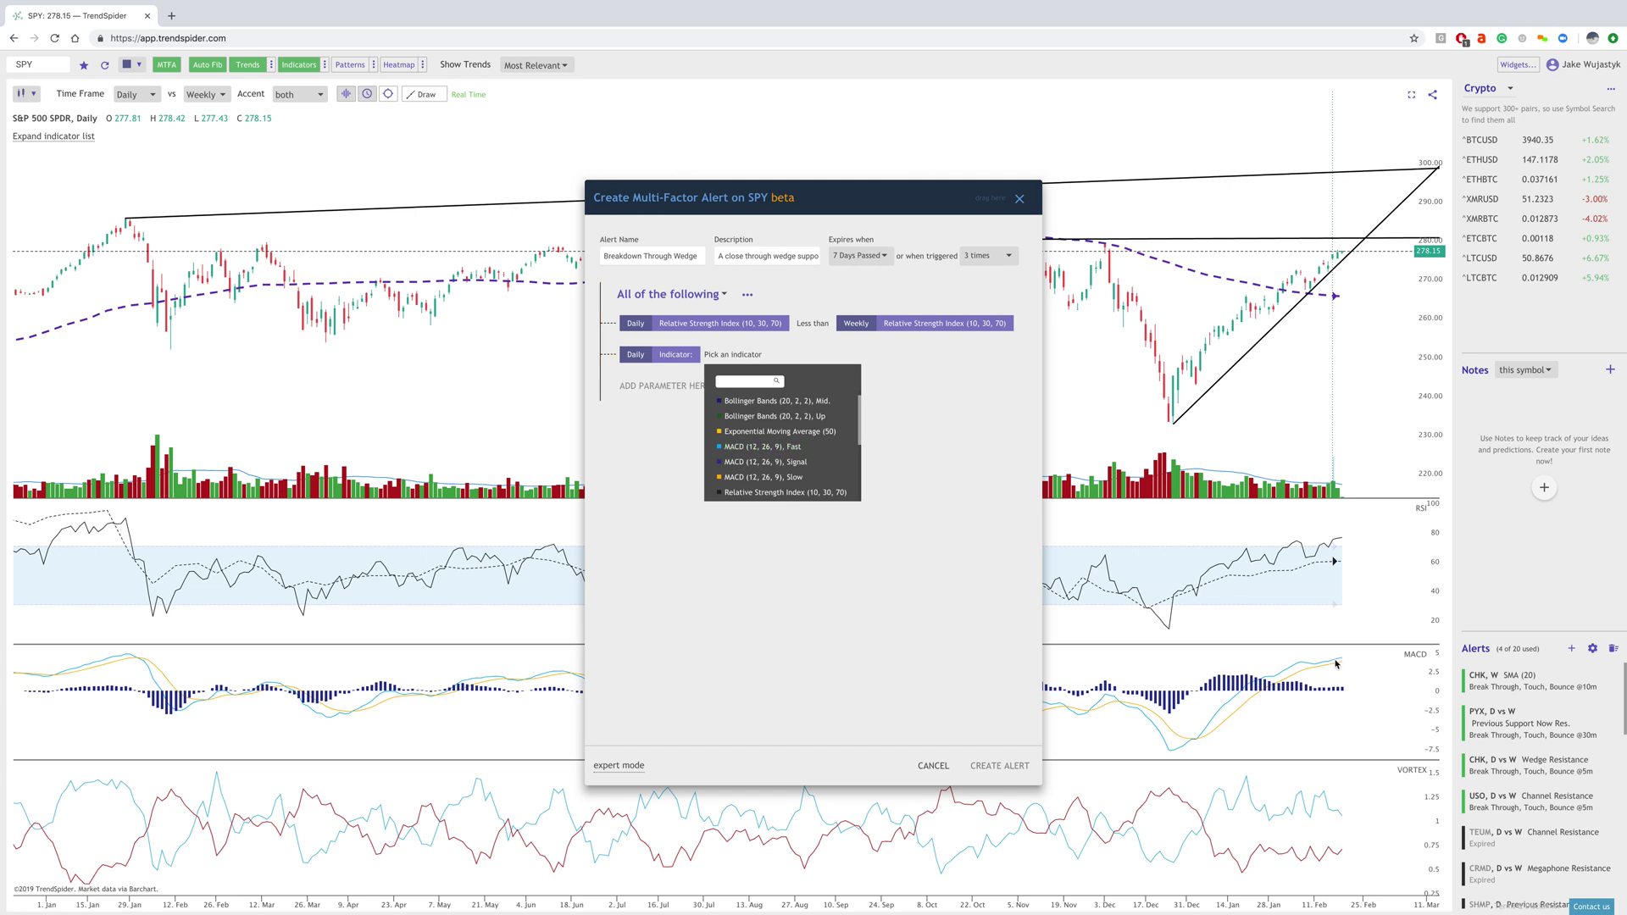
pyautogui.click(743, 448)
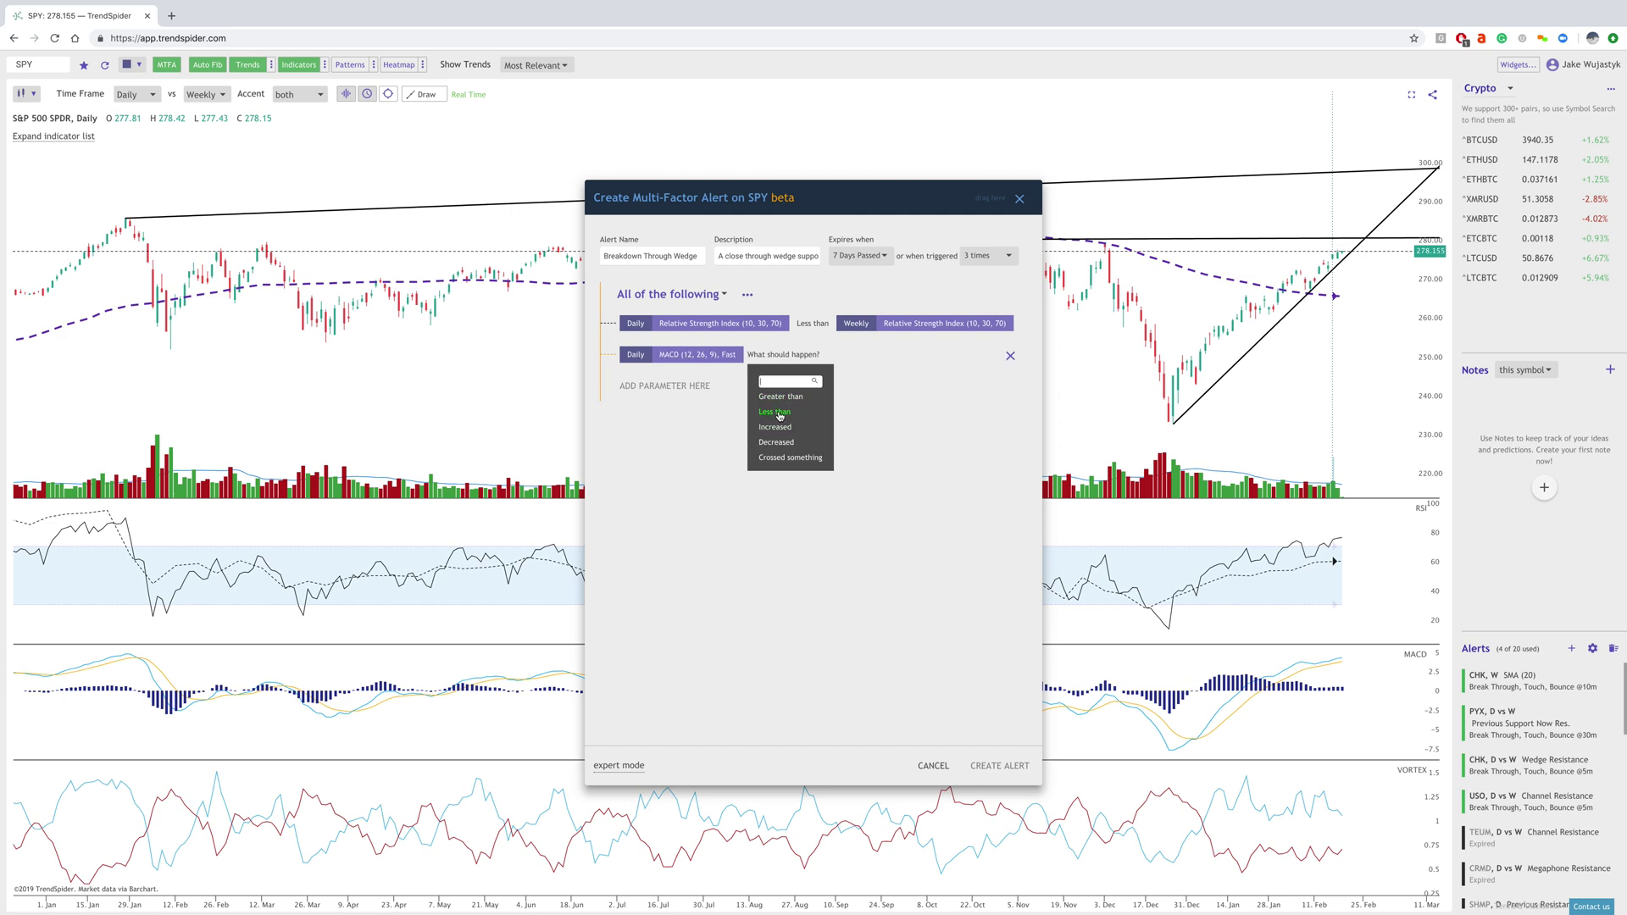
pyautogui.click(778, 412)
pyautogui.click(823, 398)
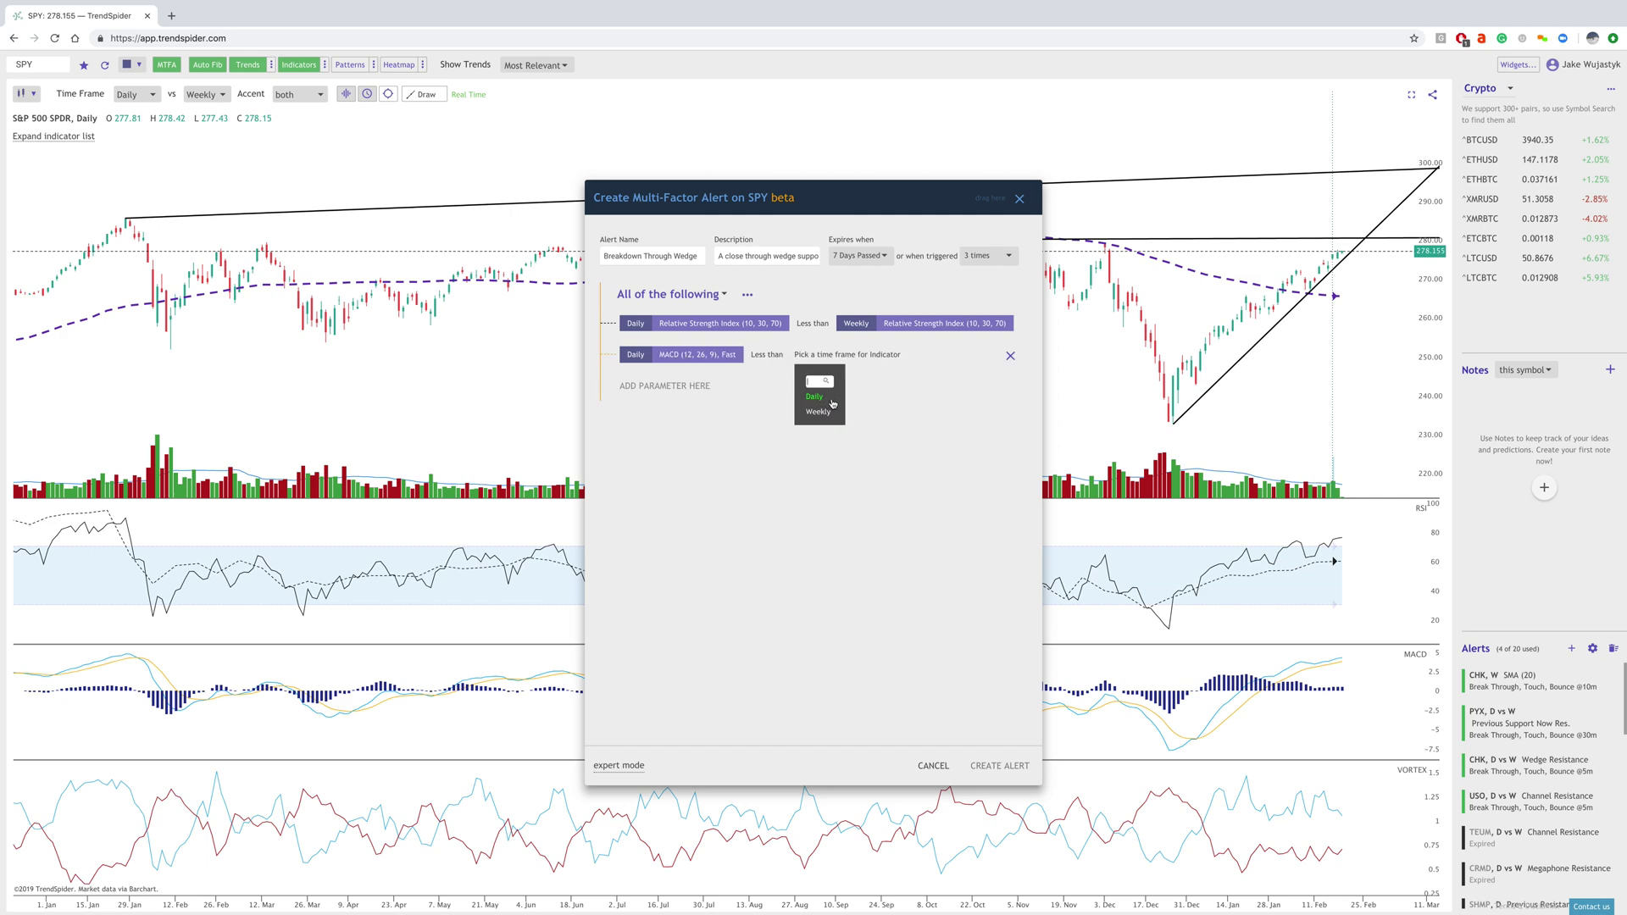
pyautogui.click(820, 398)
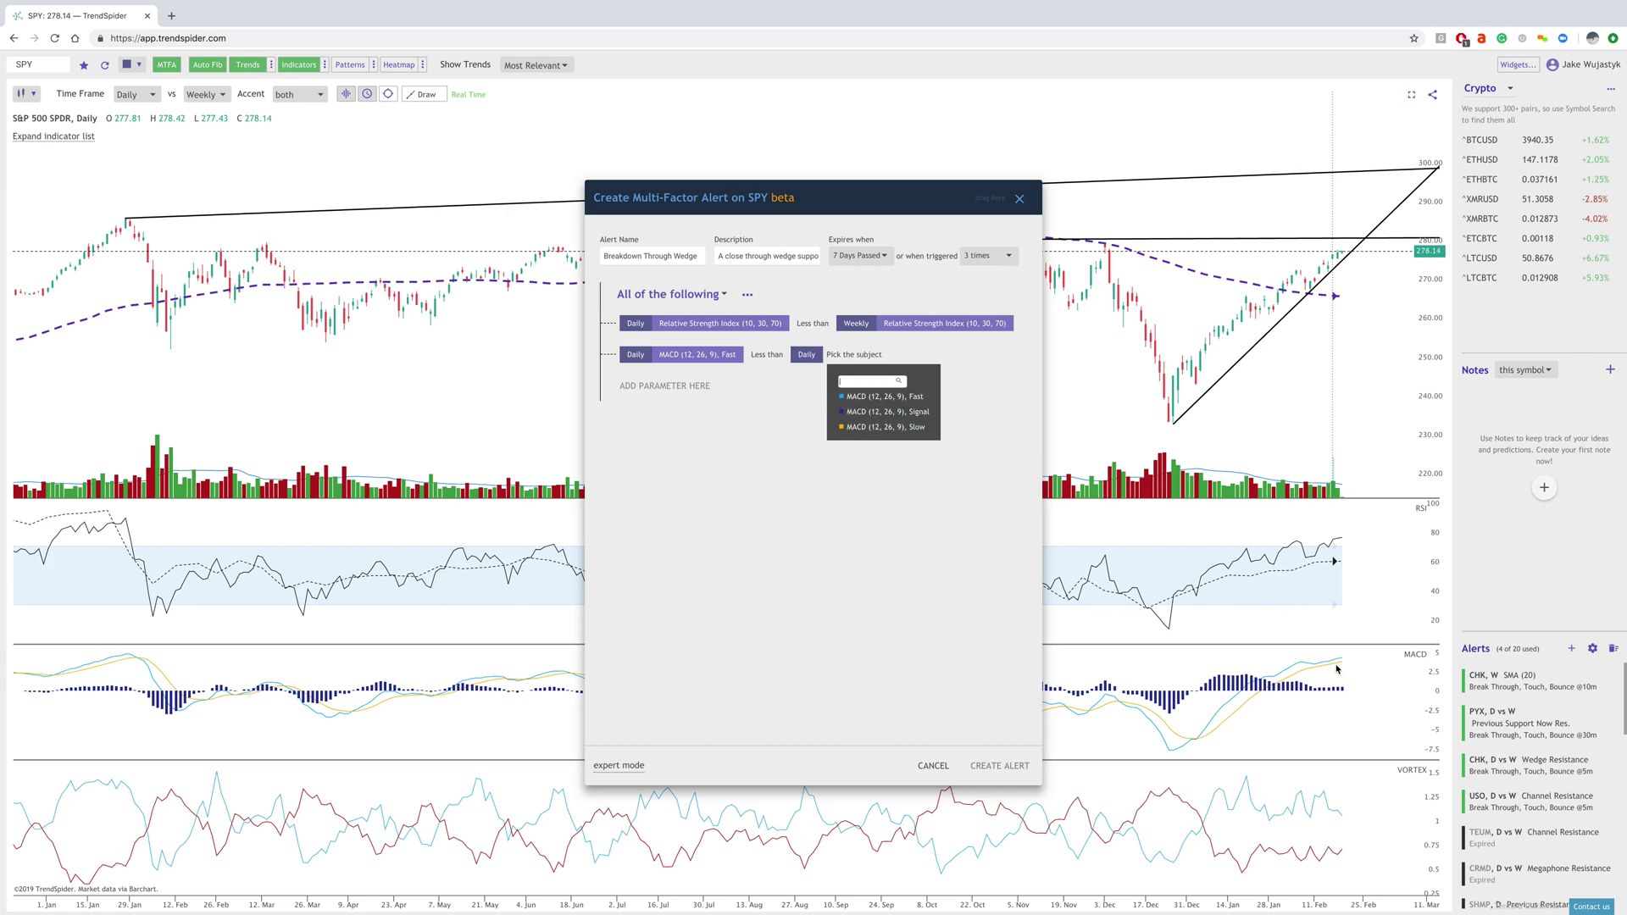
pyautogui.click(869, 429)
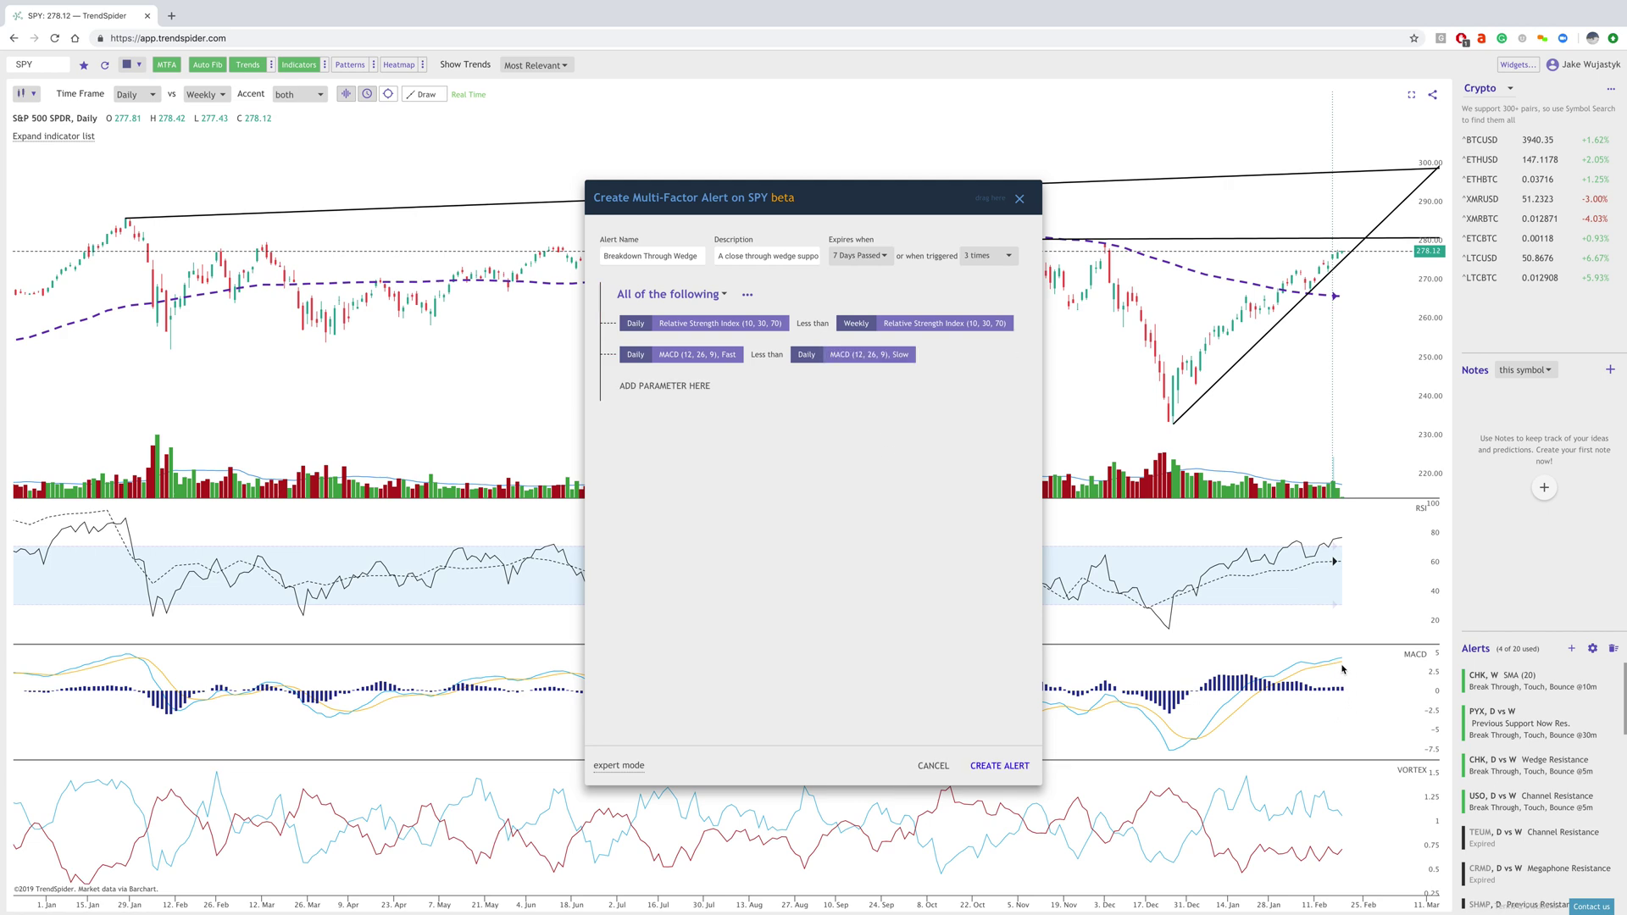
pyautogui.click(687, 388)
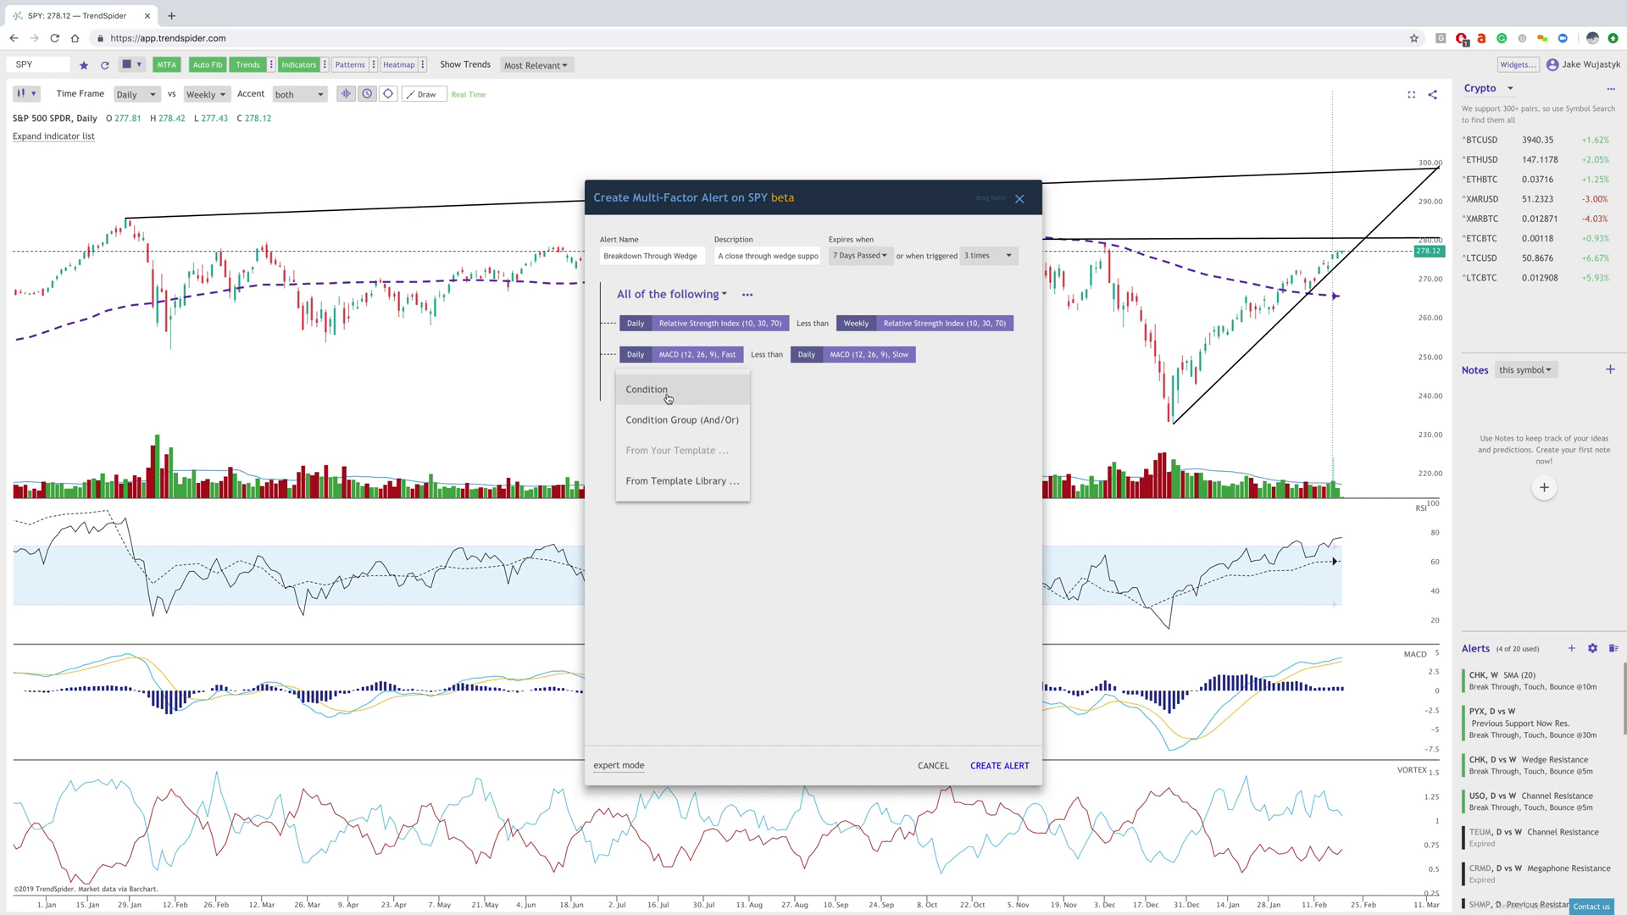
# Step: Add the condition Daily Vortex (10) Pos. less than Daily Vortex (10) Neg
pyautogui.click(662, 394)
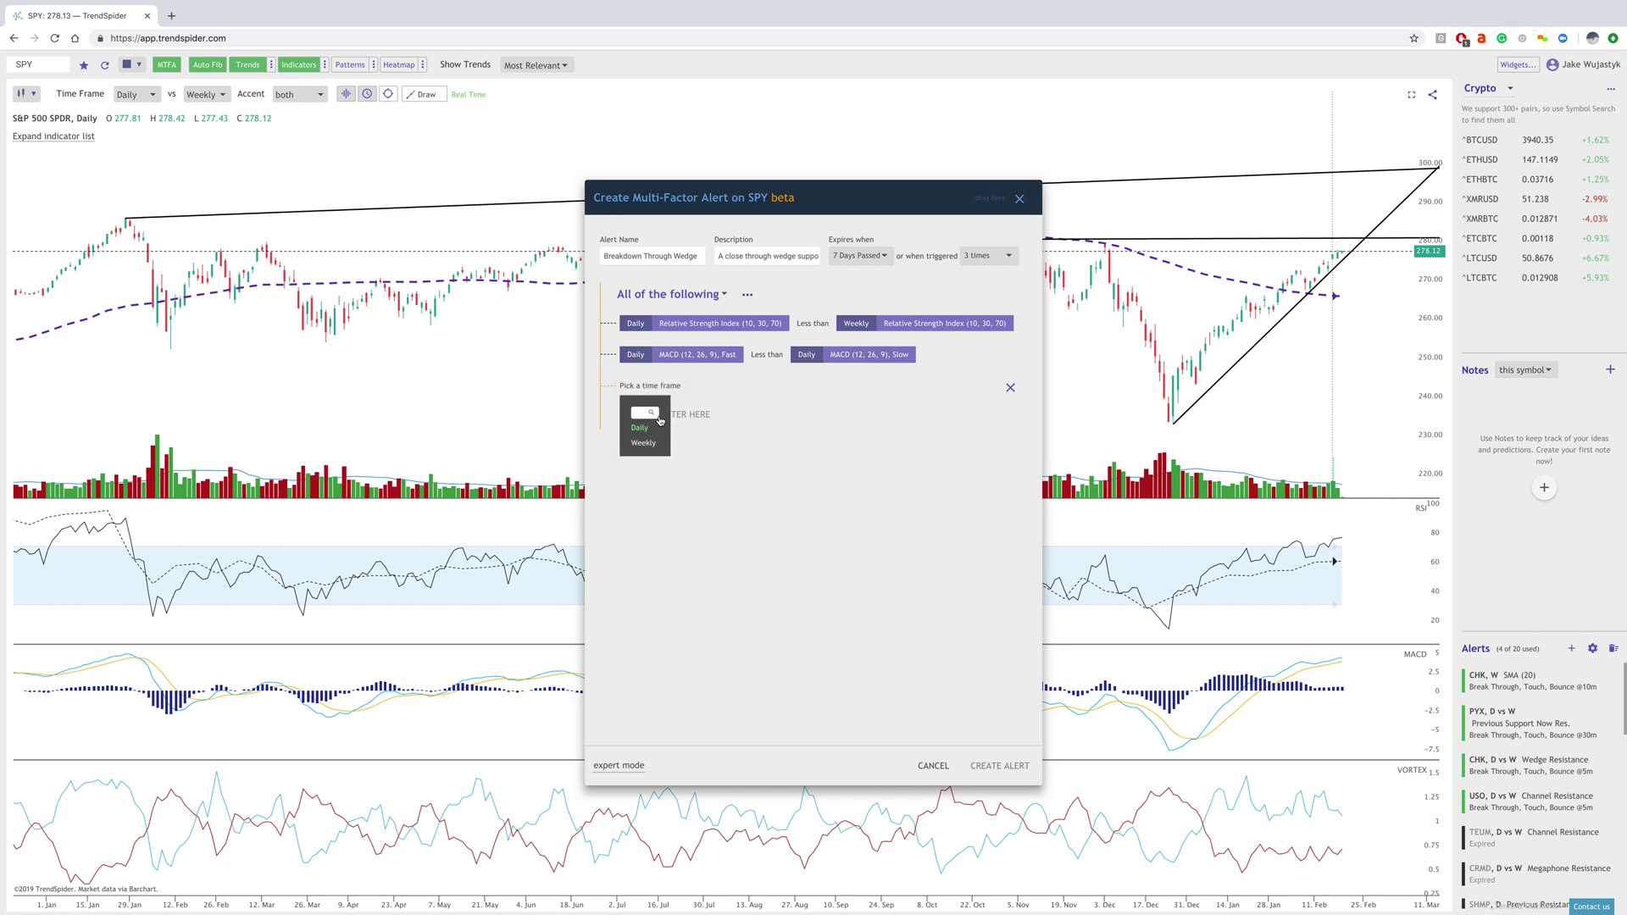
pyautogui.click(665, 429)
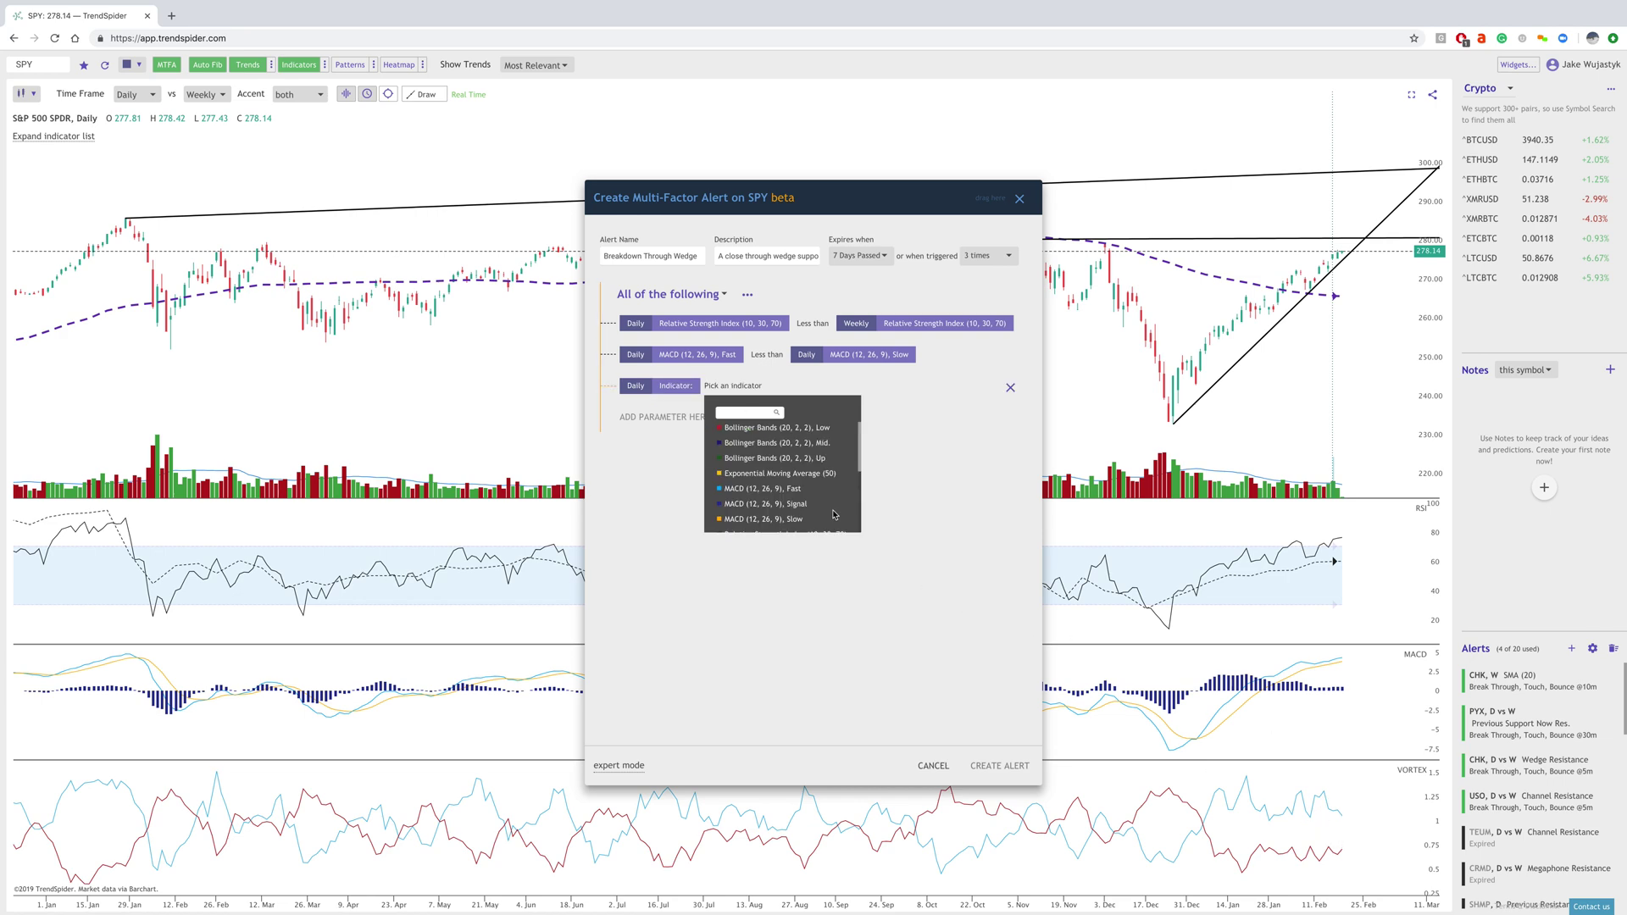
pyautogui.scroll(-3, 774, 491)
pyautogui.scroll(-2, 773, 500)
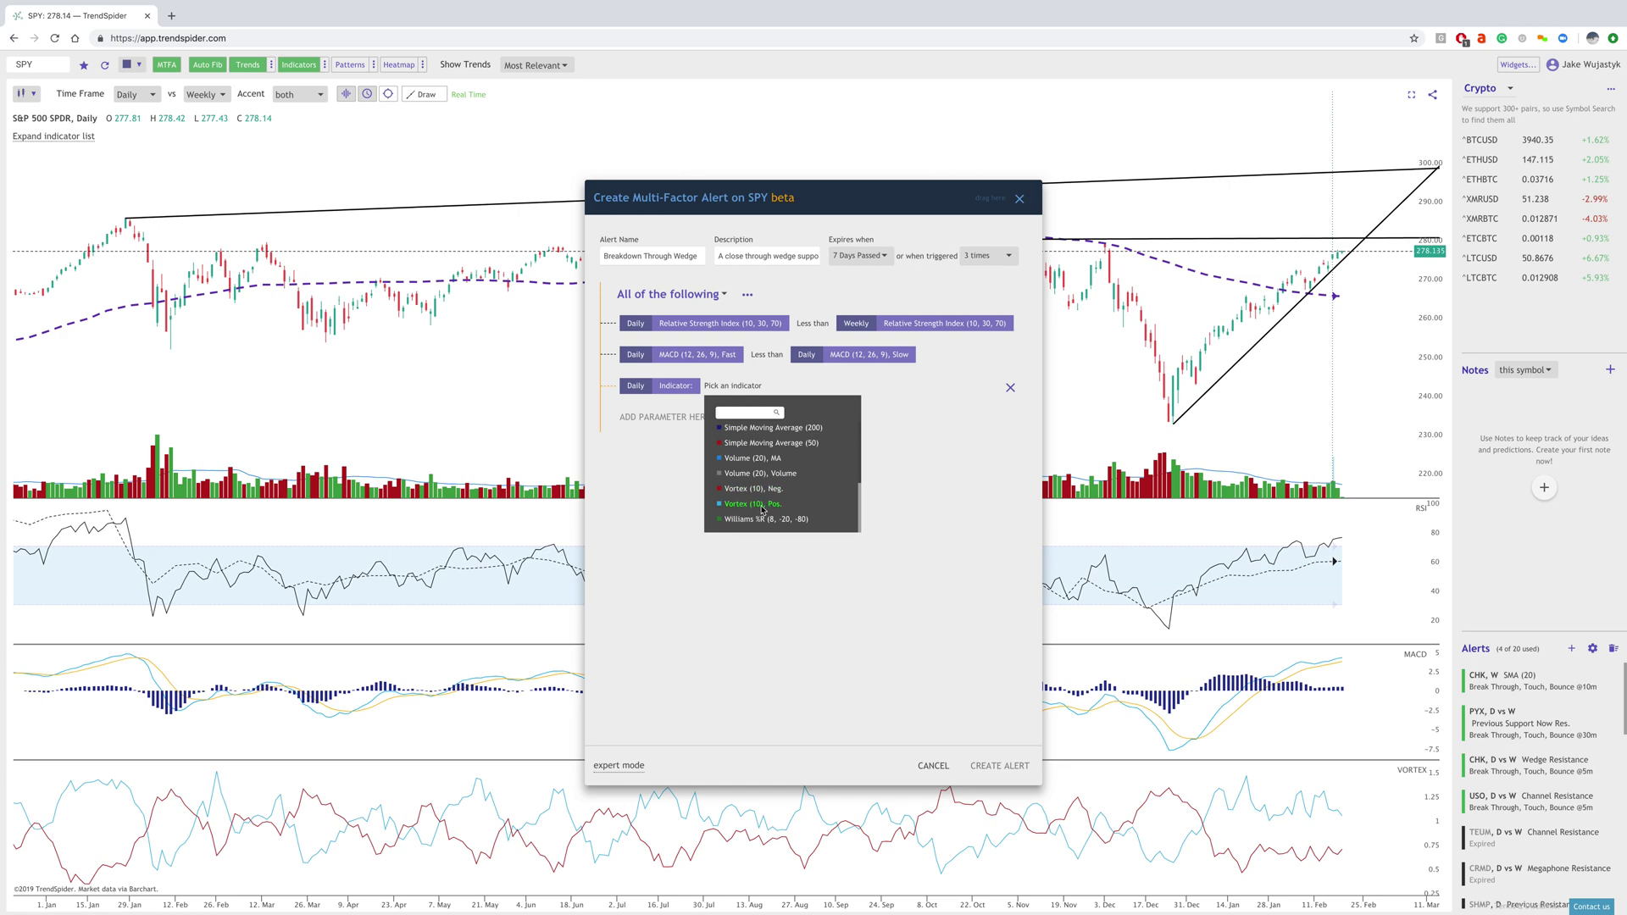
pyautogui.click(762, 505)
pyautogui.click(757, 446)
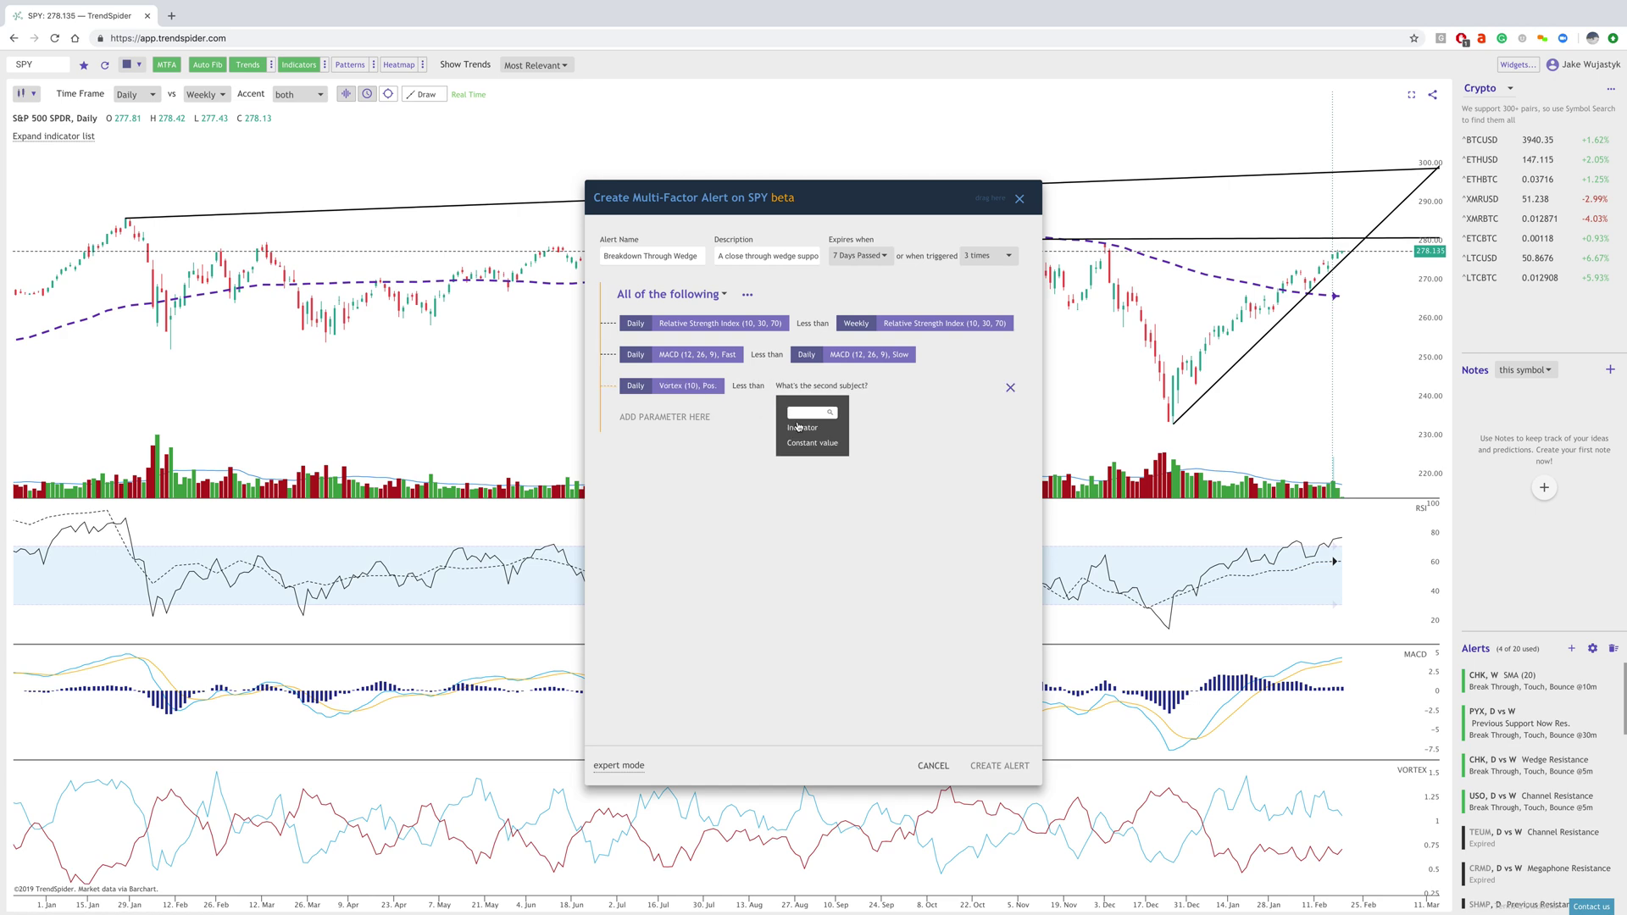
pyautogui.click(807, 434)
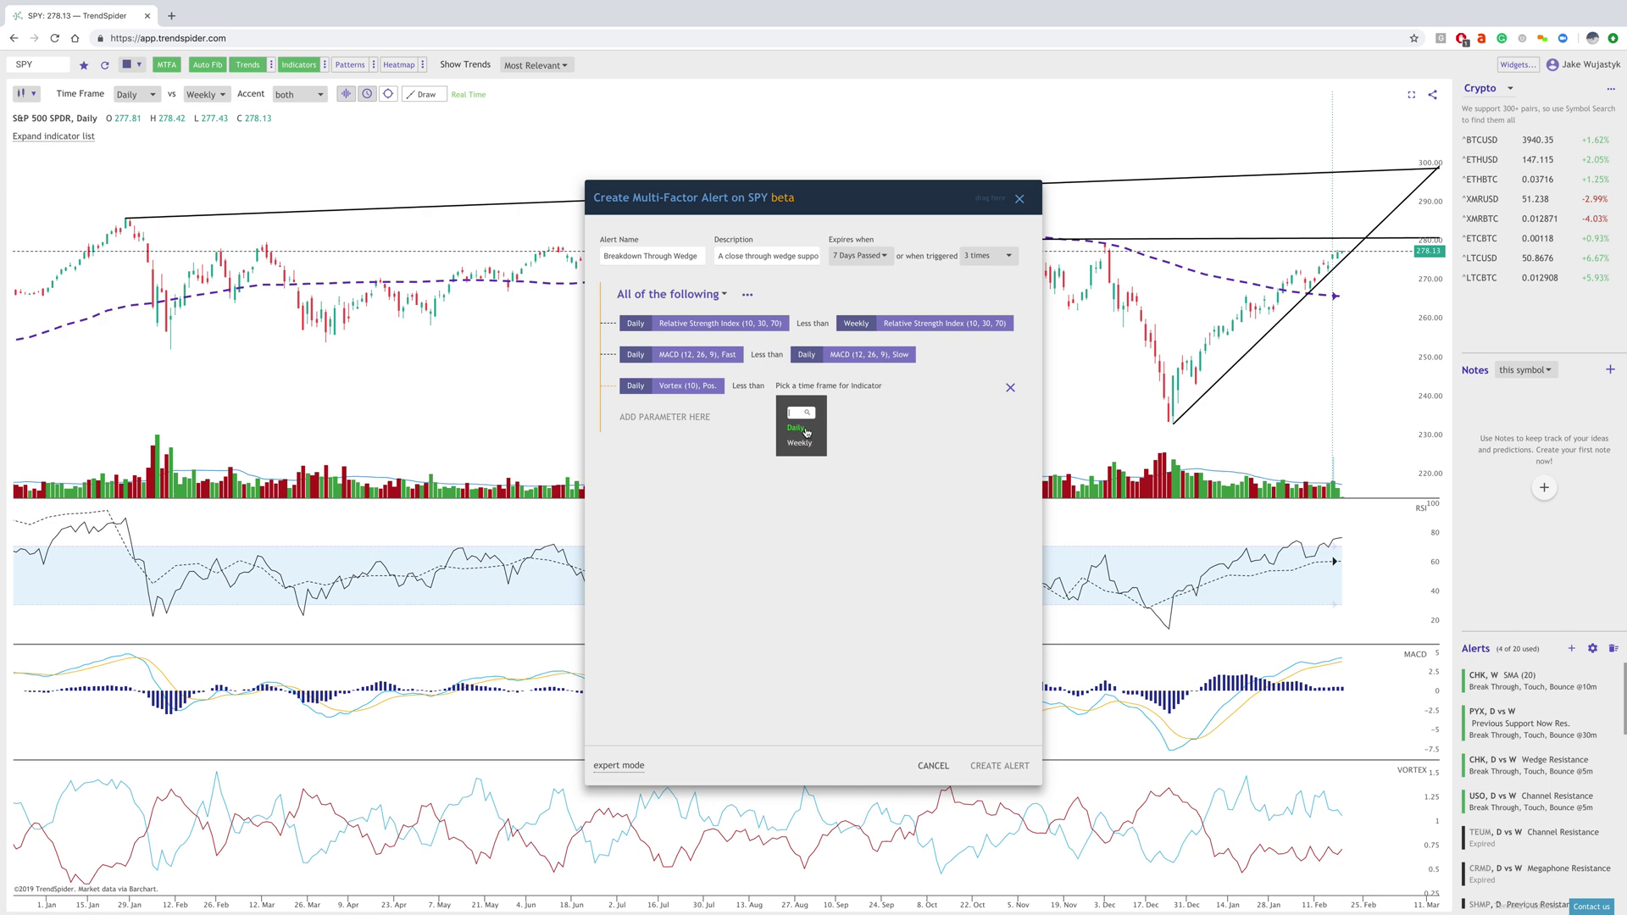
pyautogui.click(801, 432)
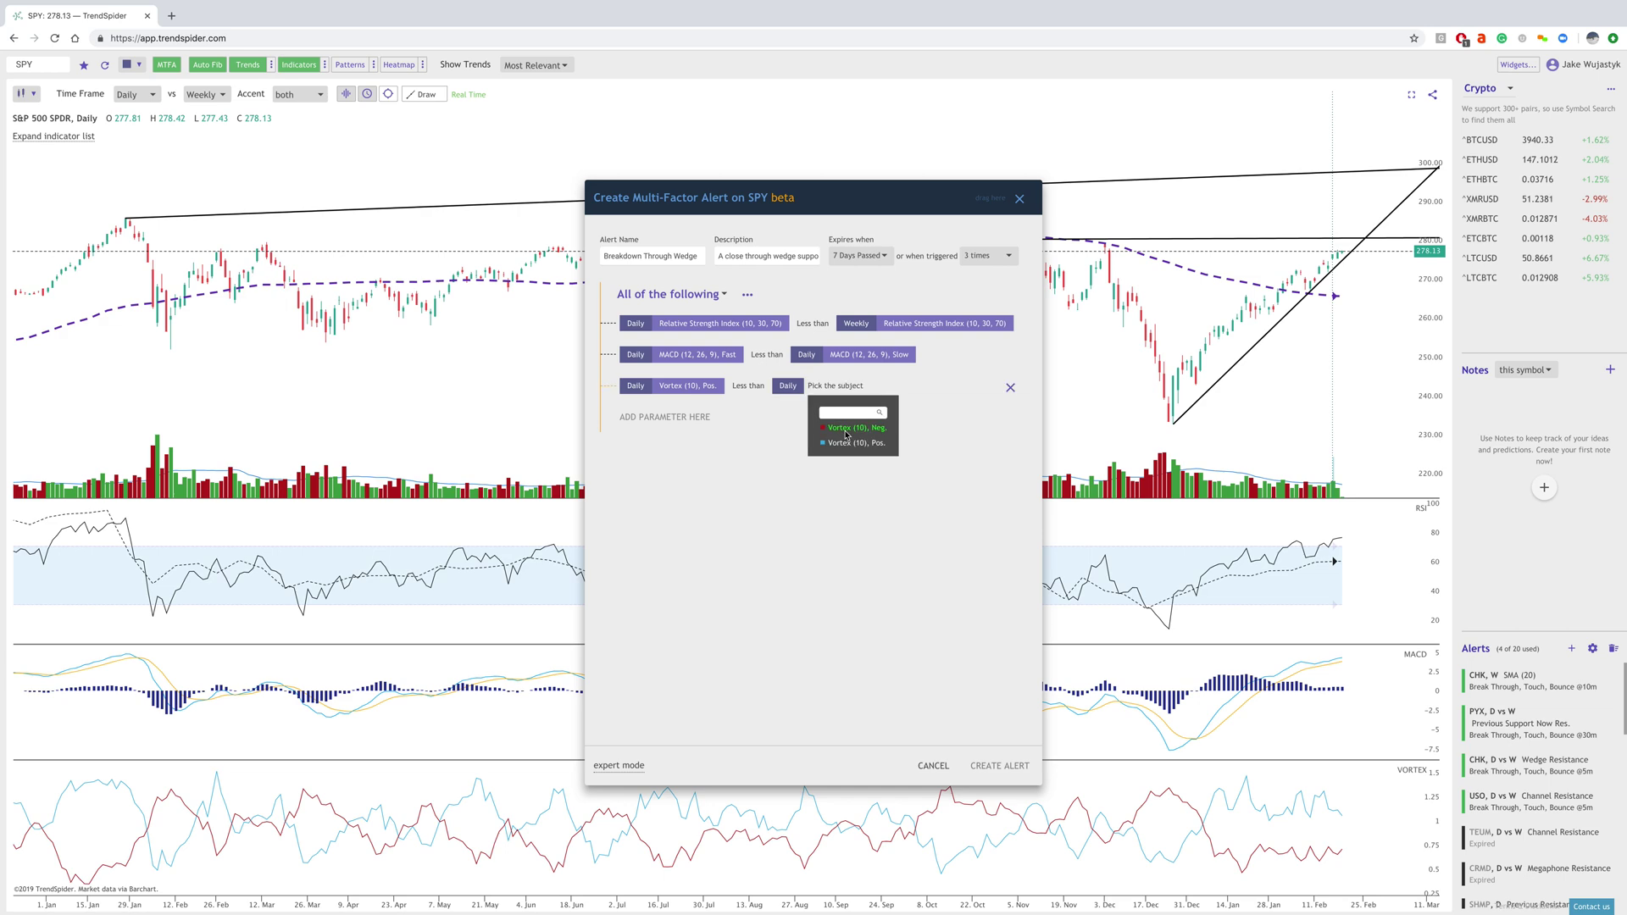
pyautogui.click(846, 429)
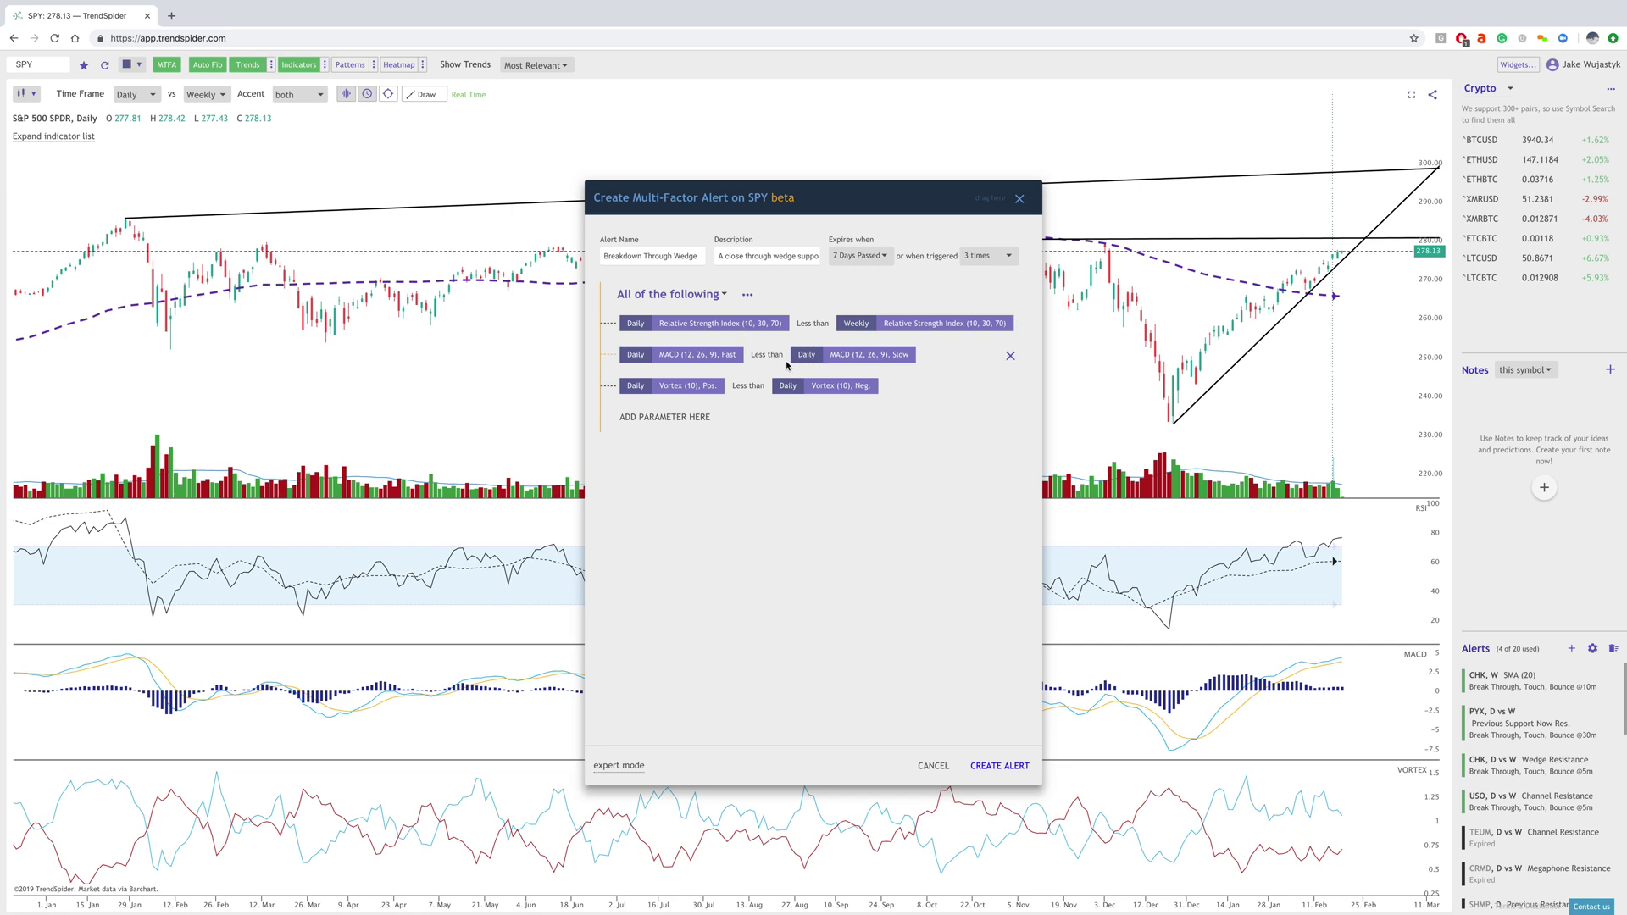
pyautogui.click(678, 417)
# Step: Add the condition Daily Candle Close less than Daily Simple Moving Average (20)
pyautogui.click(678, 422)
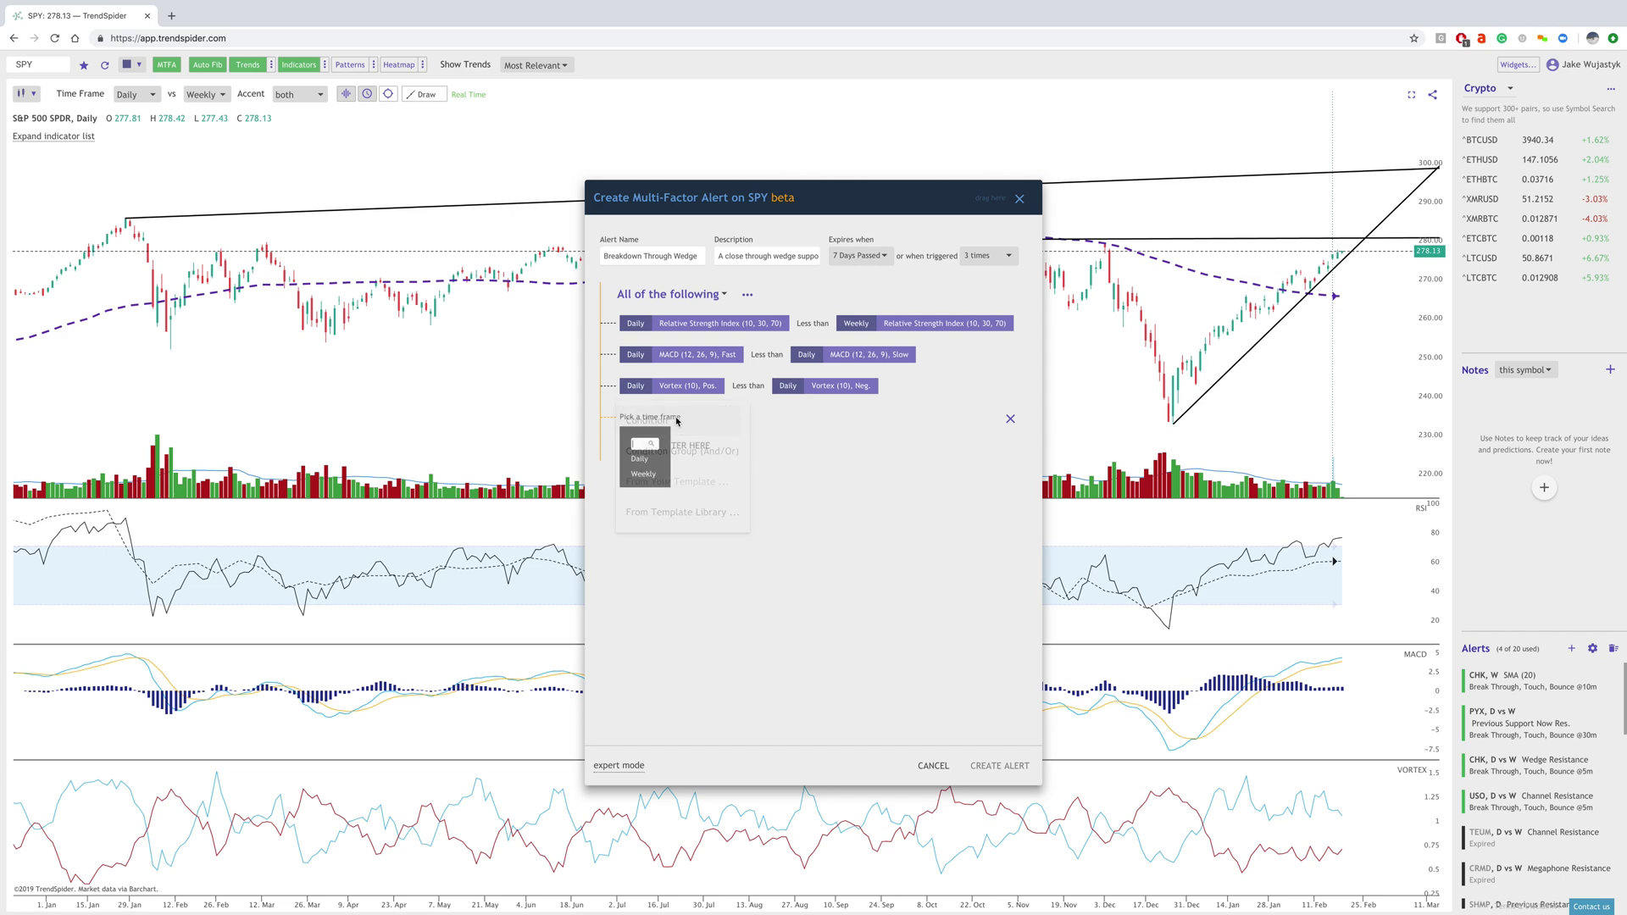
pyautogui.click(647, 460)
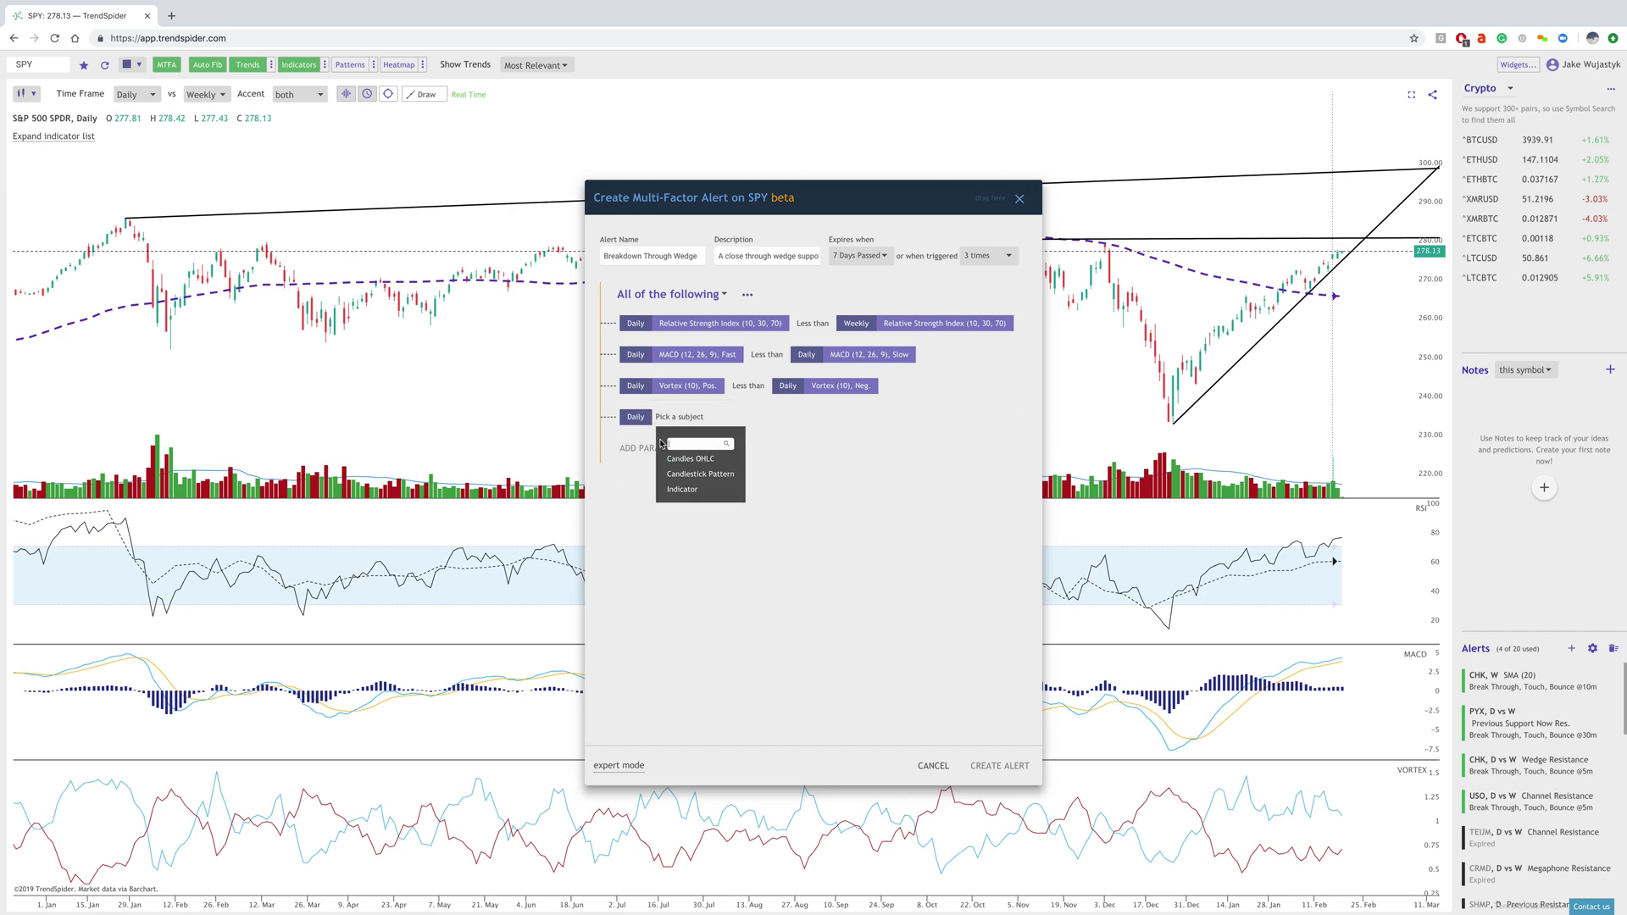
pyautogui.click(685, 460)
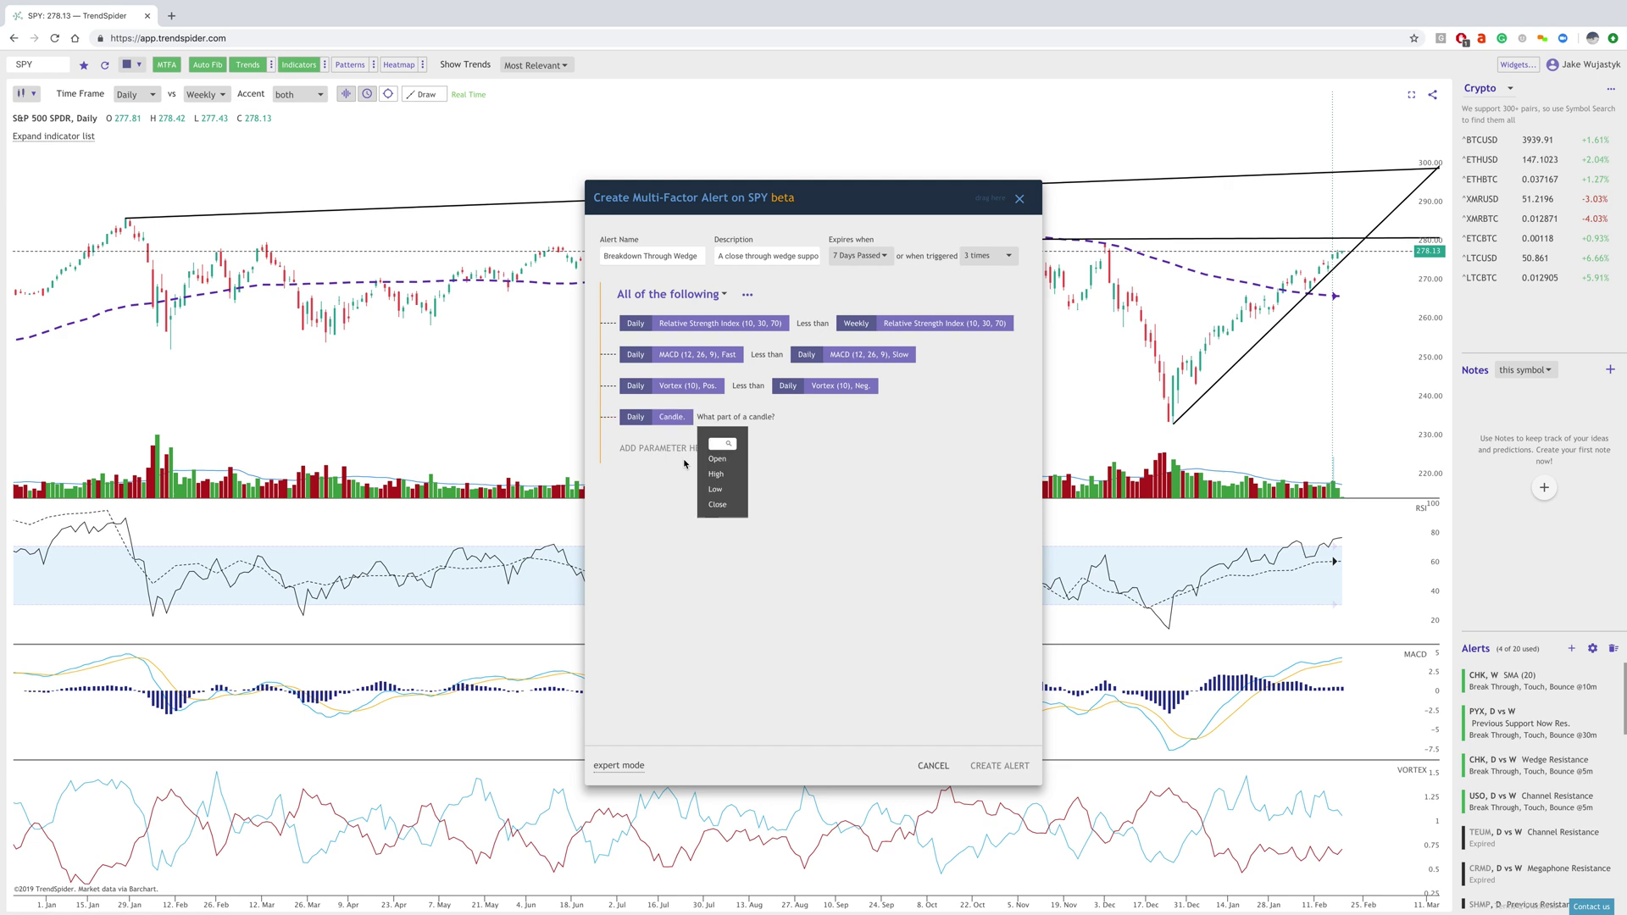
pyautogui.click(719, 505)
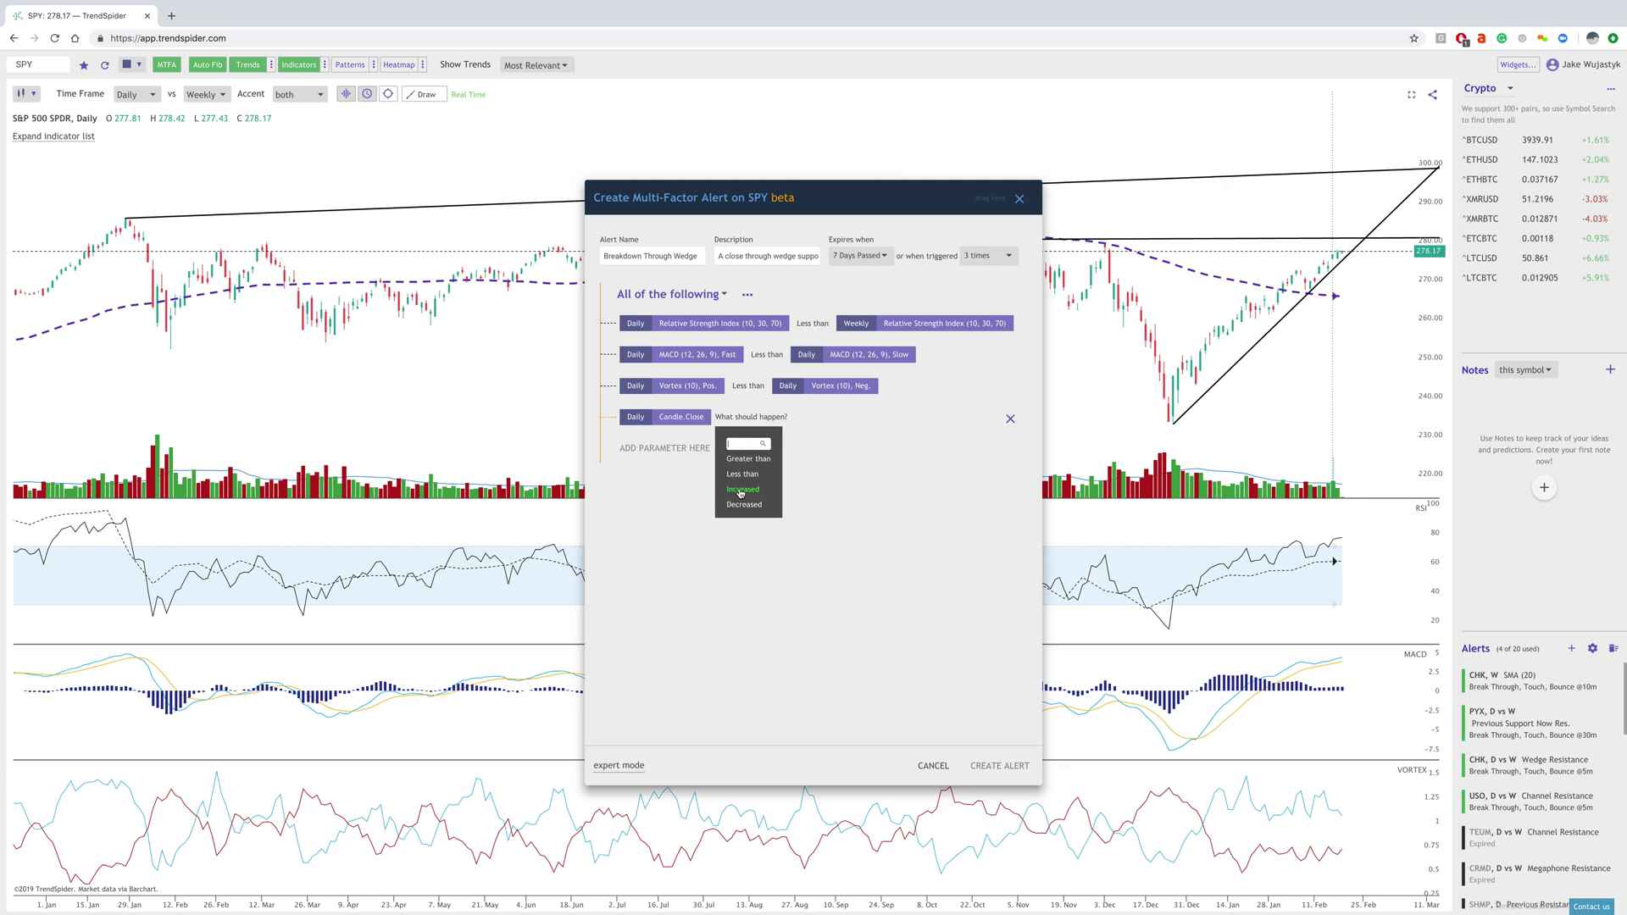
pyautogui.click(747, 477)
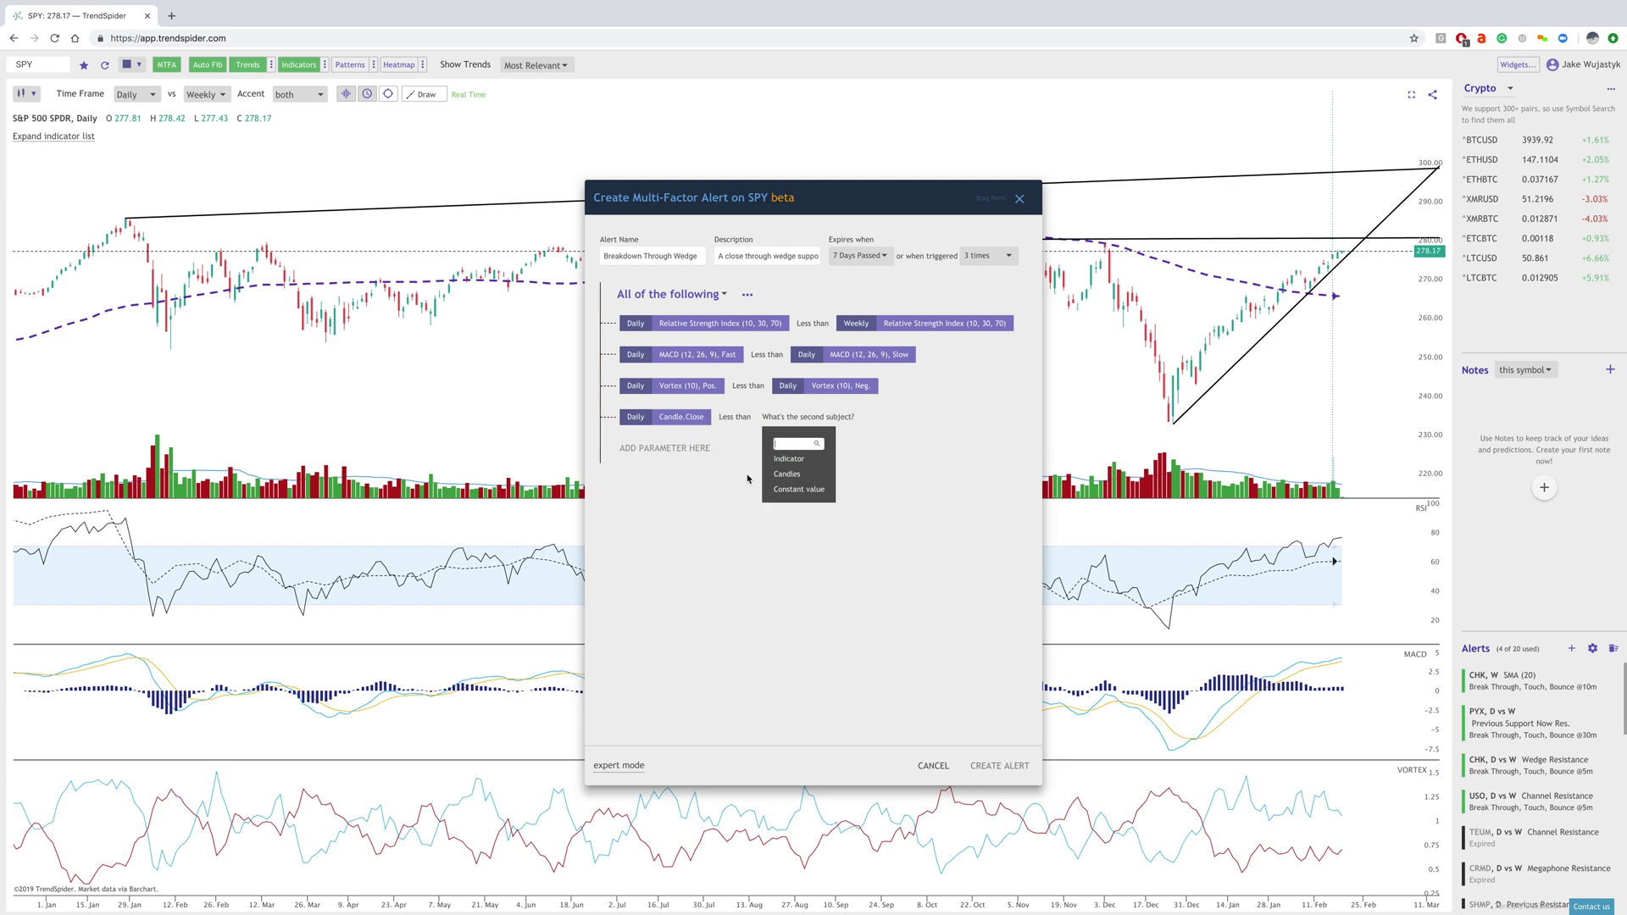
pyautogui.click(795, 462)
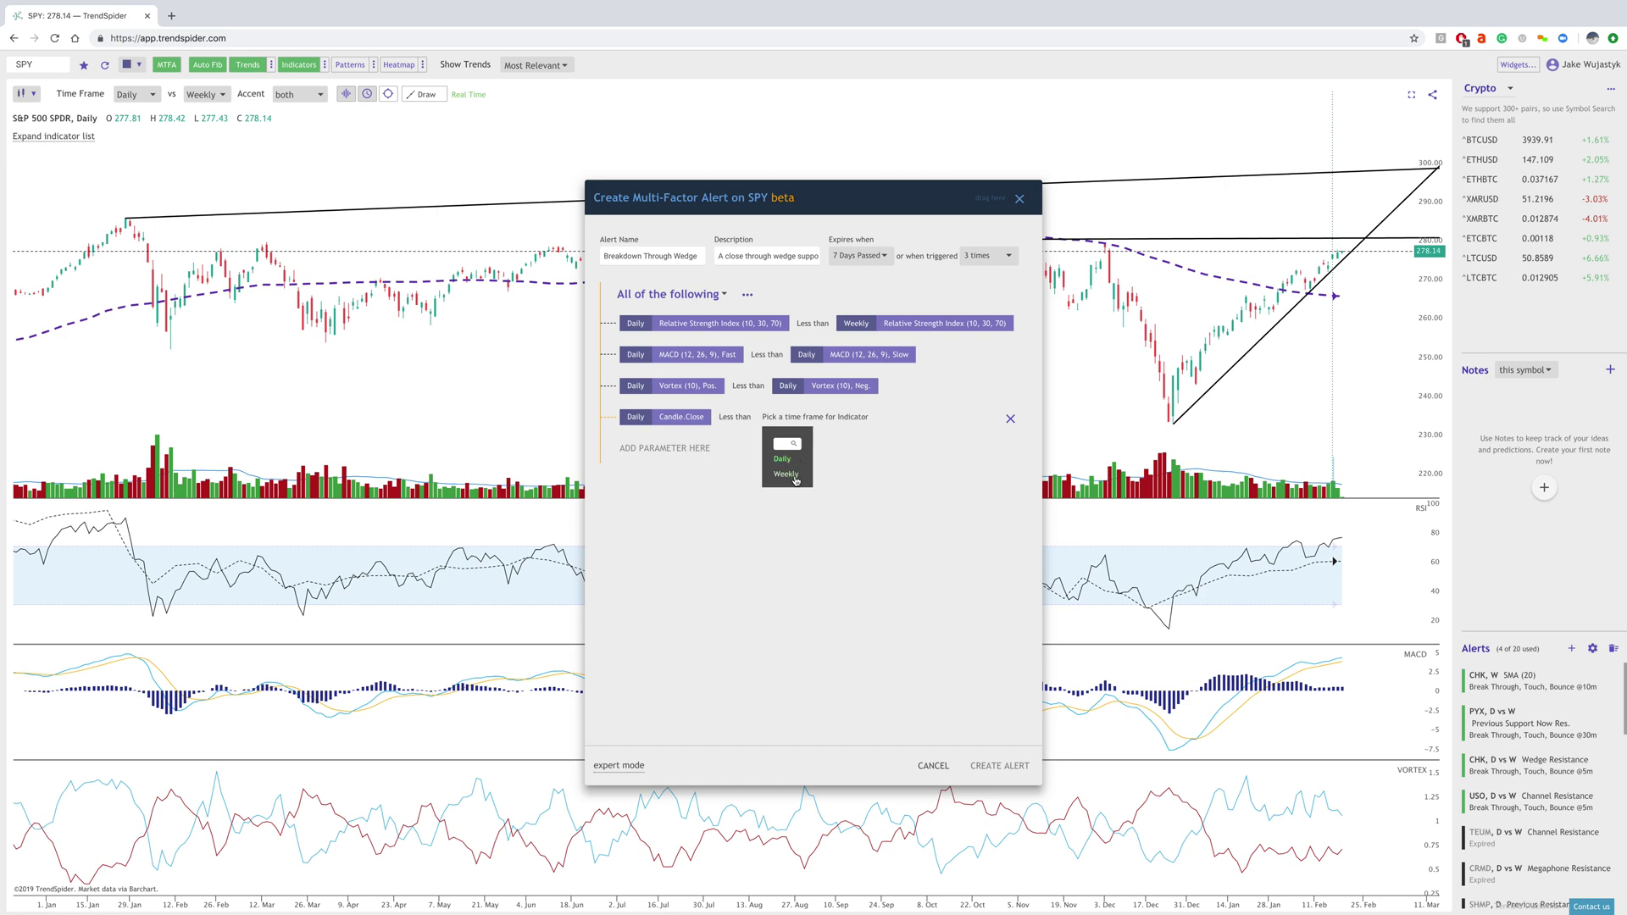
pyautogui.click(783, 460)
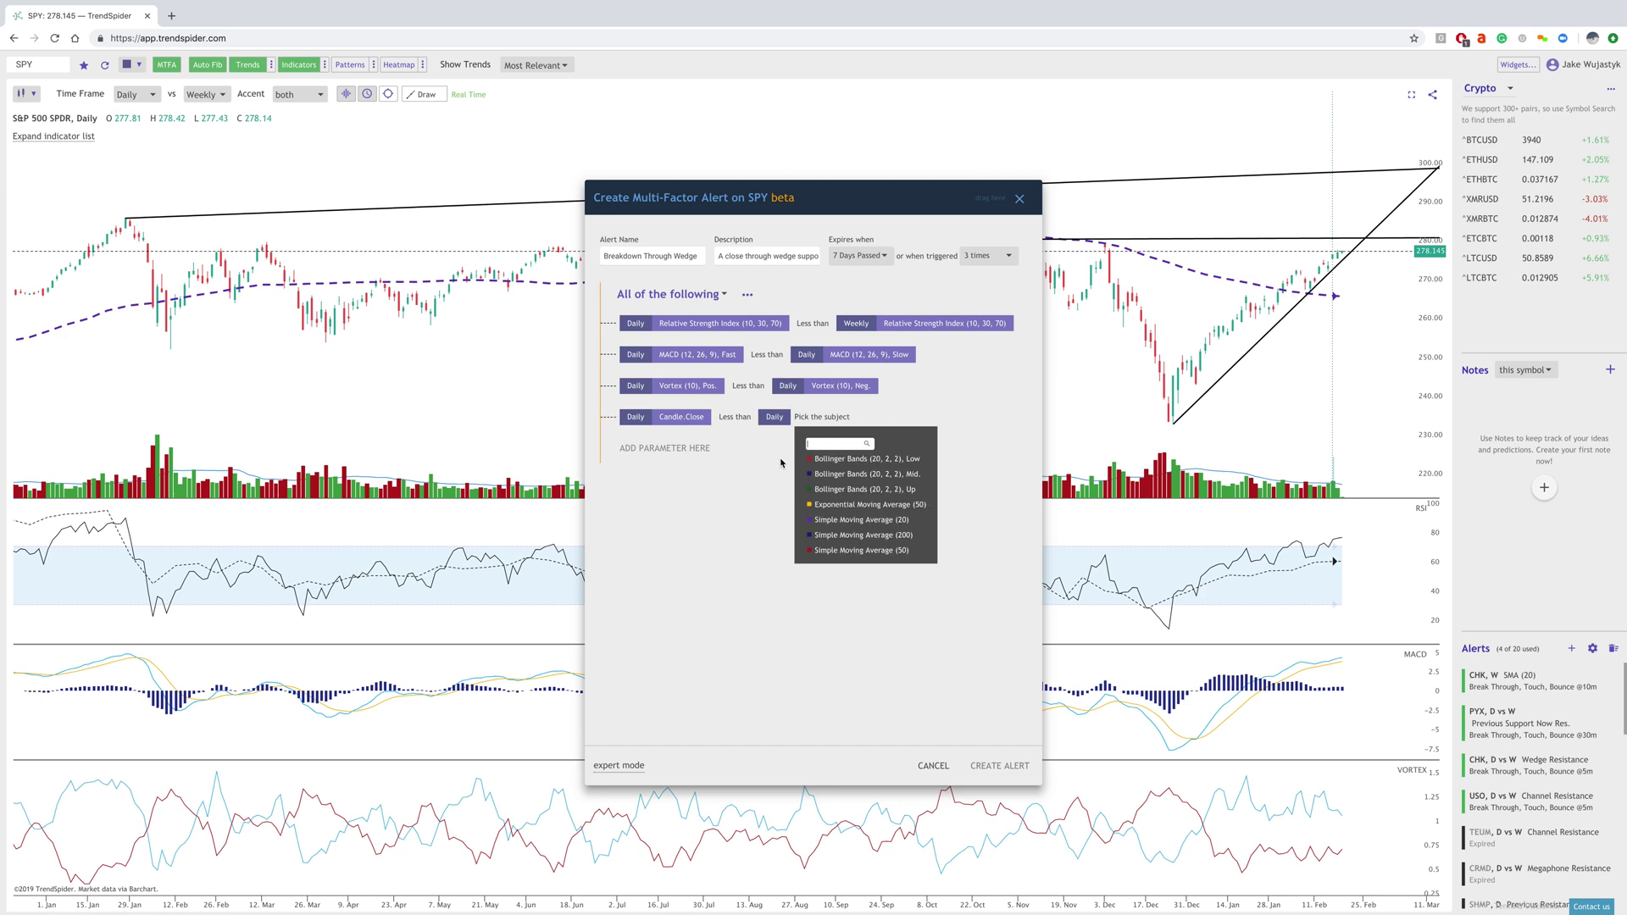
pyautogui.click(859, 519)
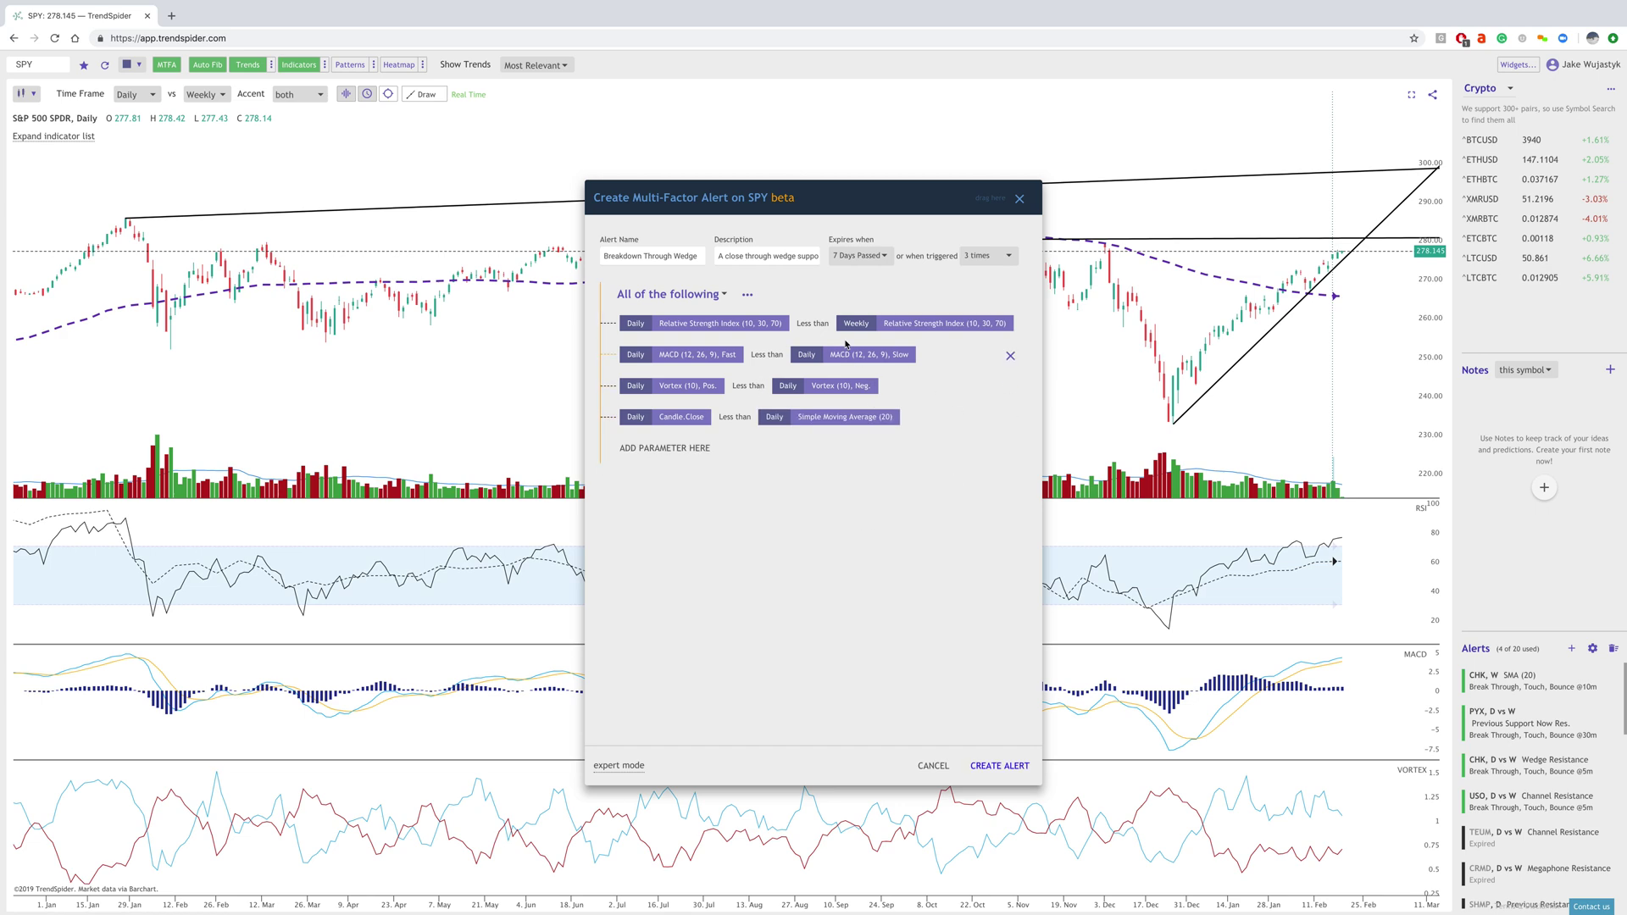
pyautogui.click(674, 447)
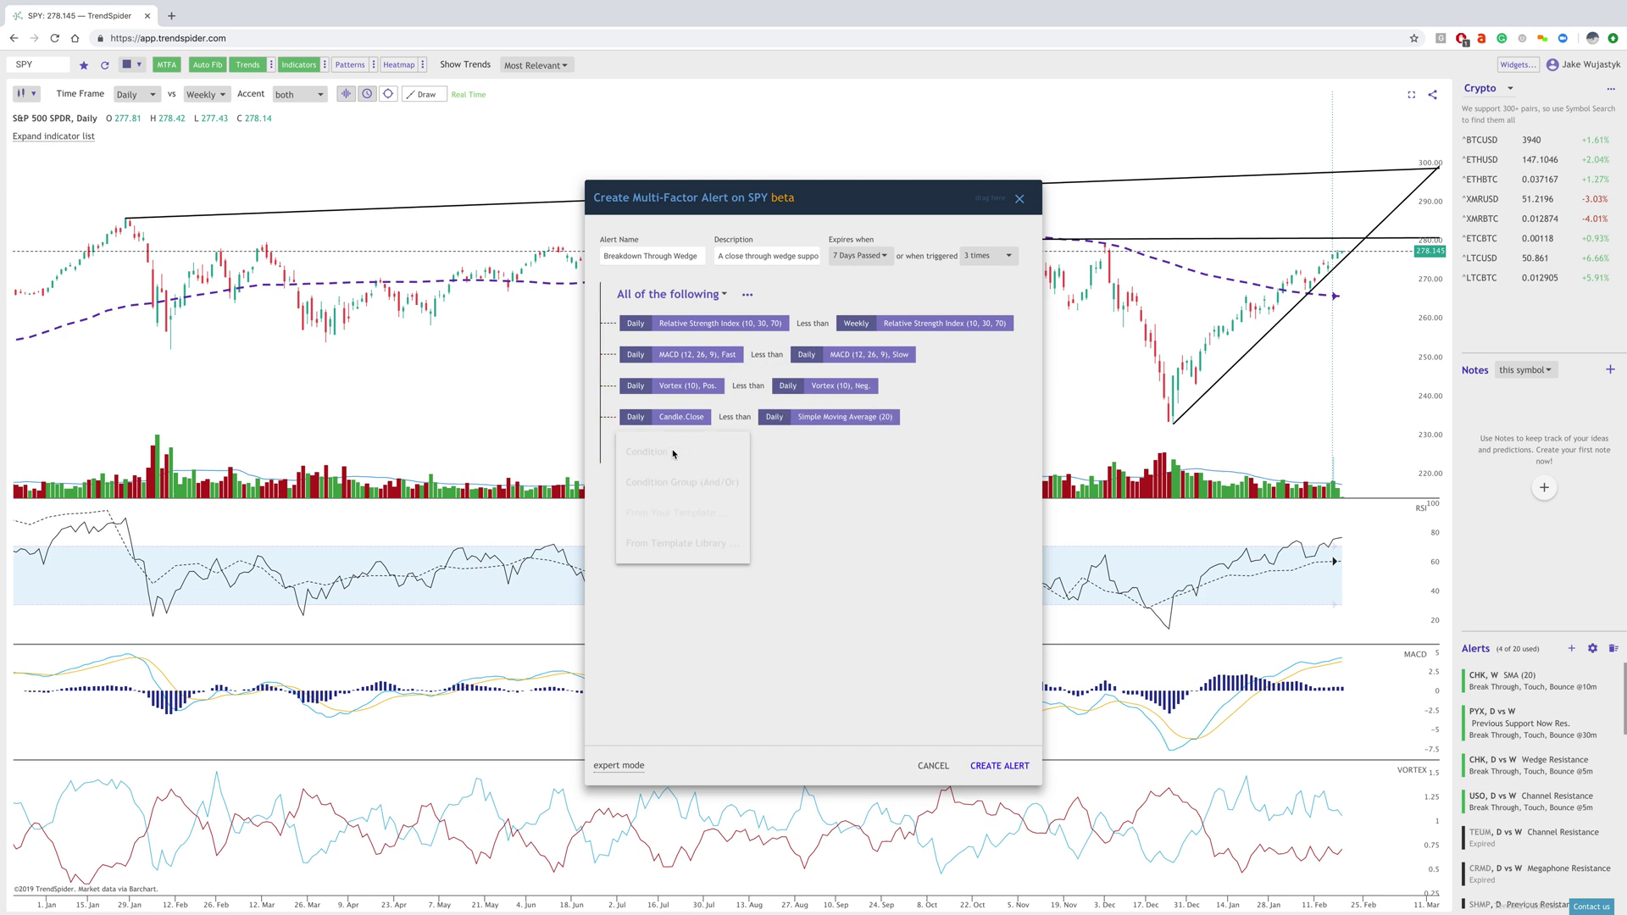
# Step: Add a Daily Engulfing Bearish candlestick pattern condition as the fifth condition
pyautogui.click(684, 467)
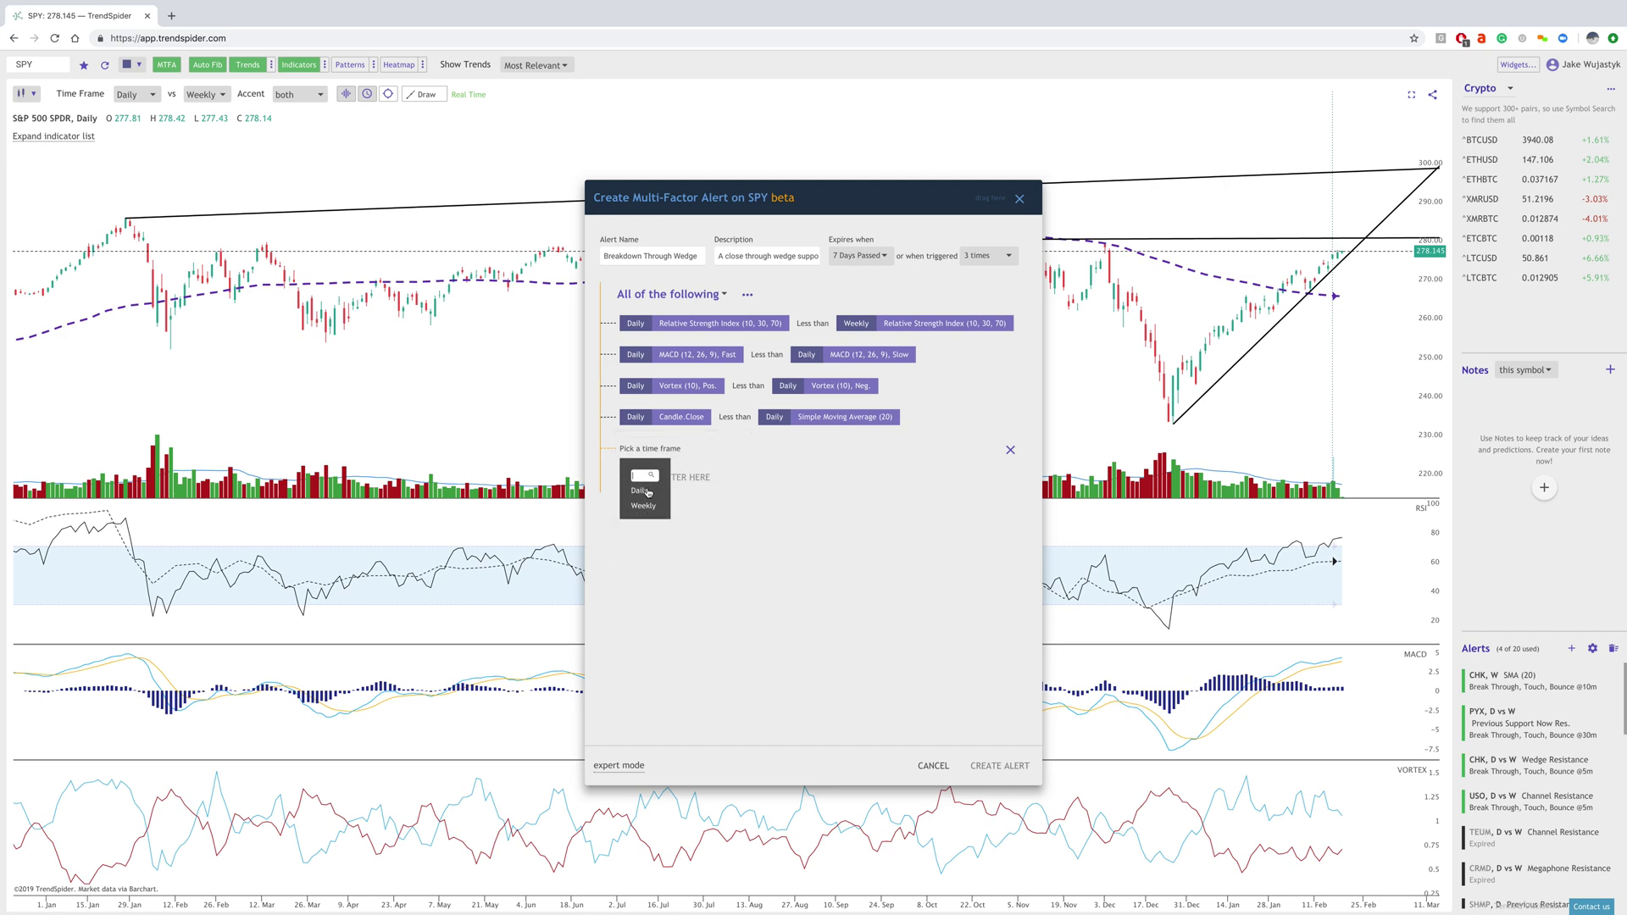
pyautogui.click(646, 492)
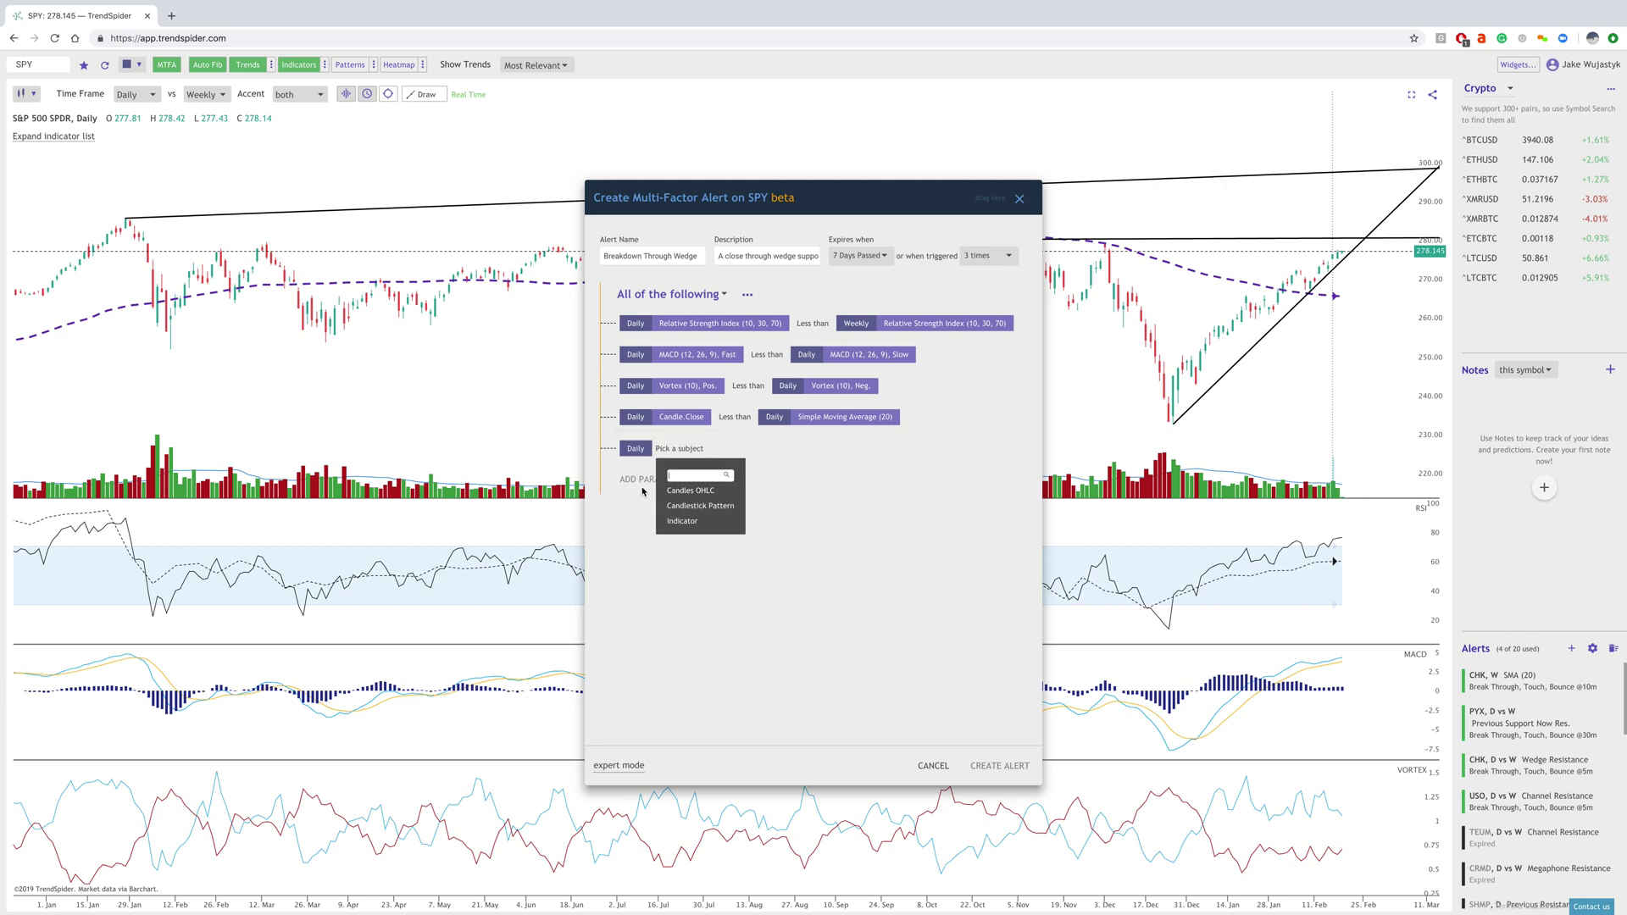
pyautogui.click(691, 506)
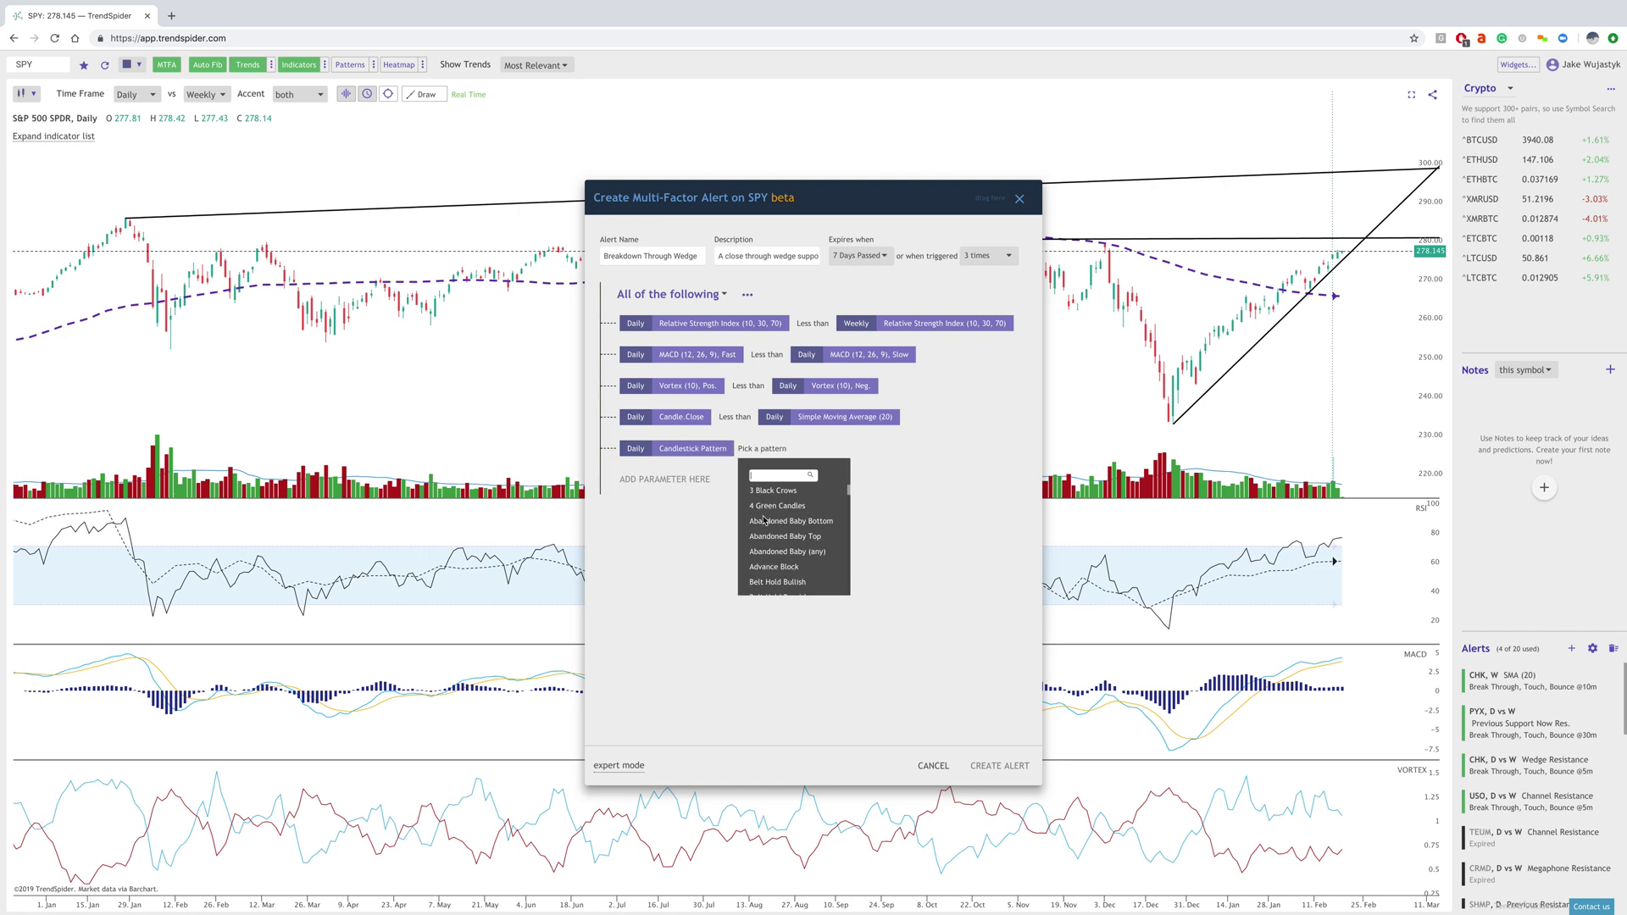
pyautogui.scroll(-1, 780, 542)
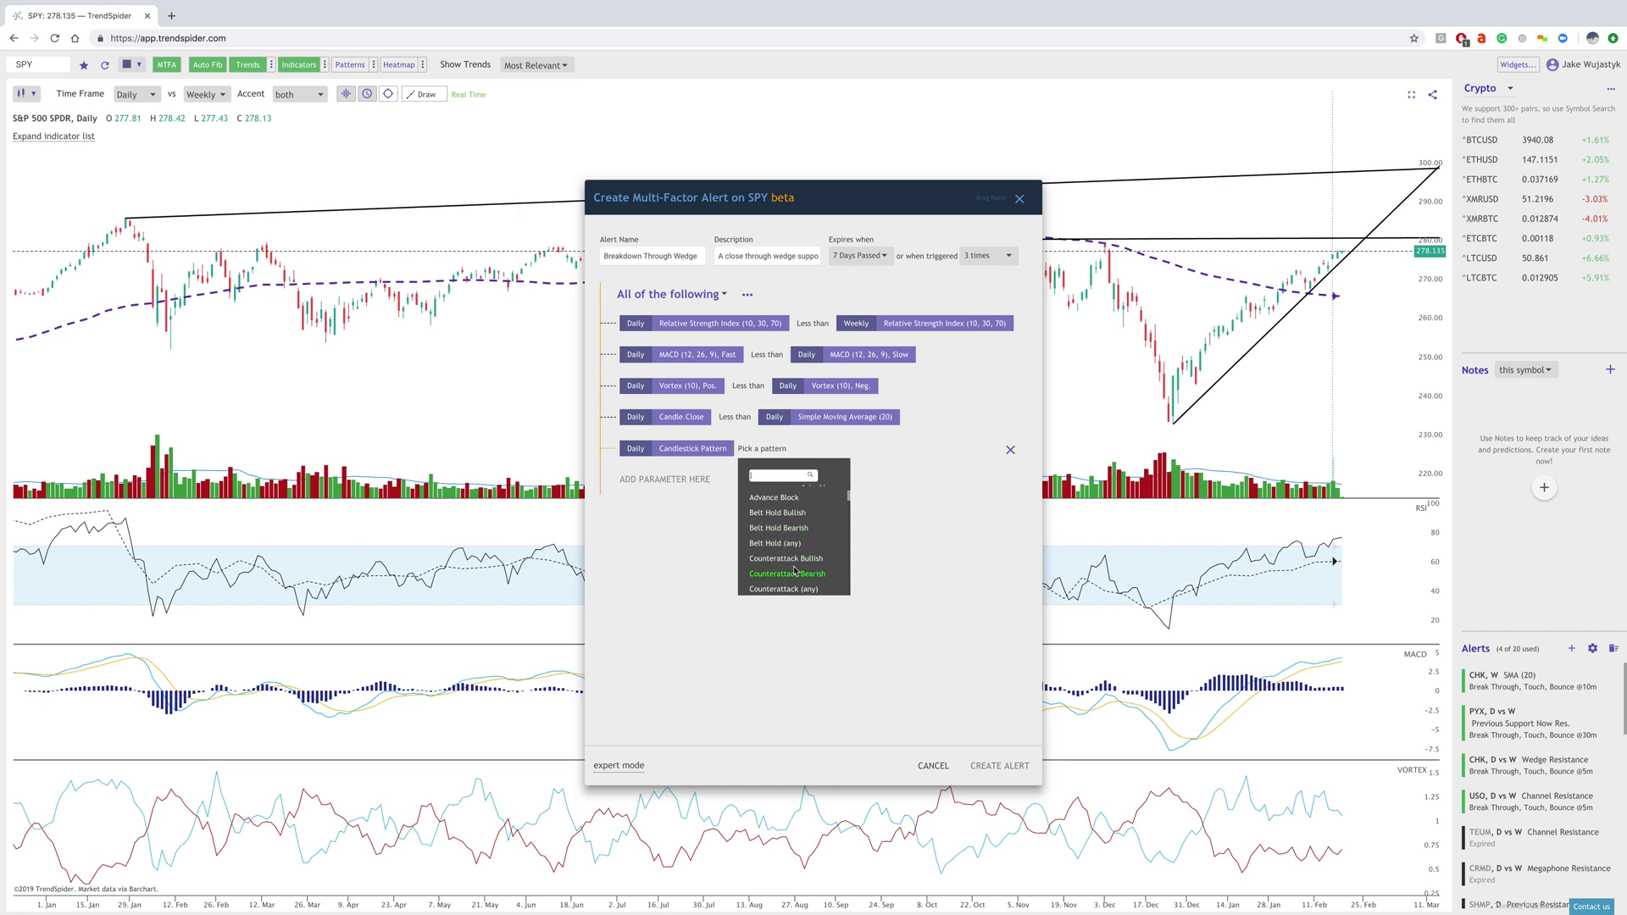
pyautogui.scroll(-2, 796, 560)
pyautogui.scroll(-2, 801, 552)
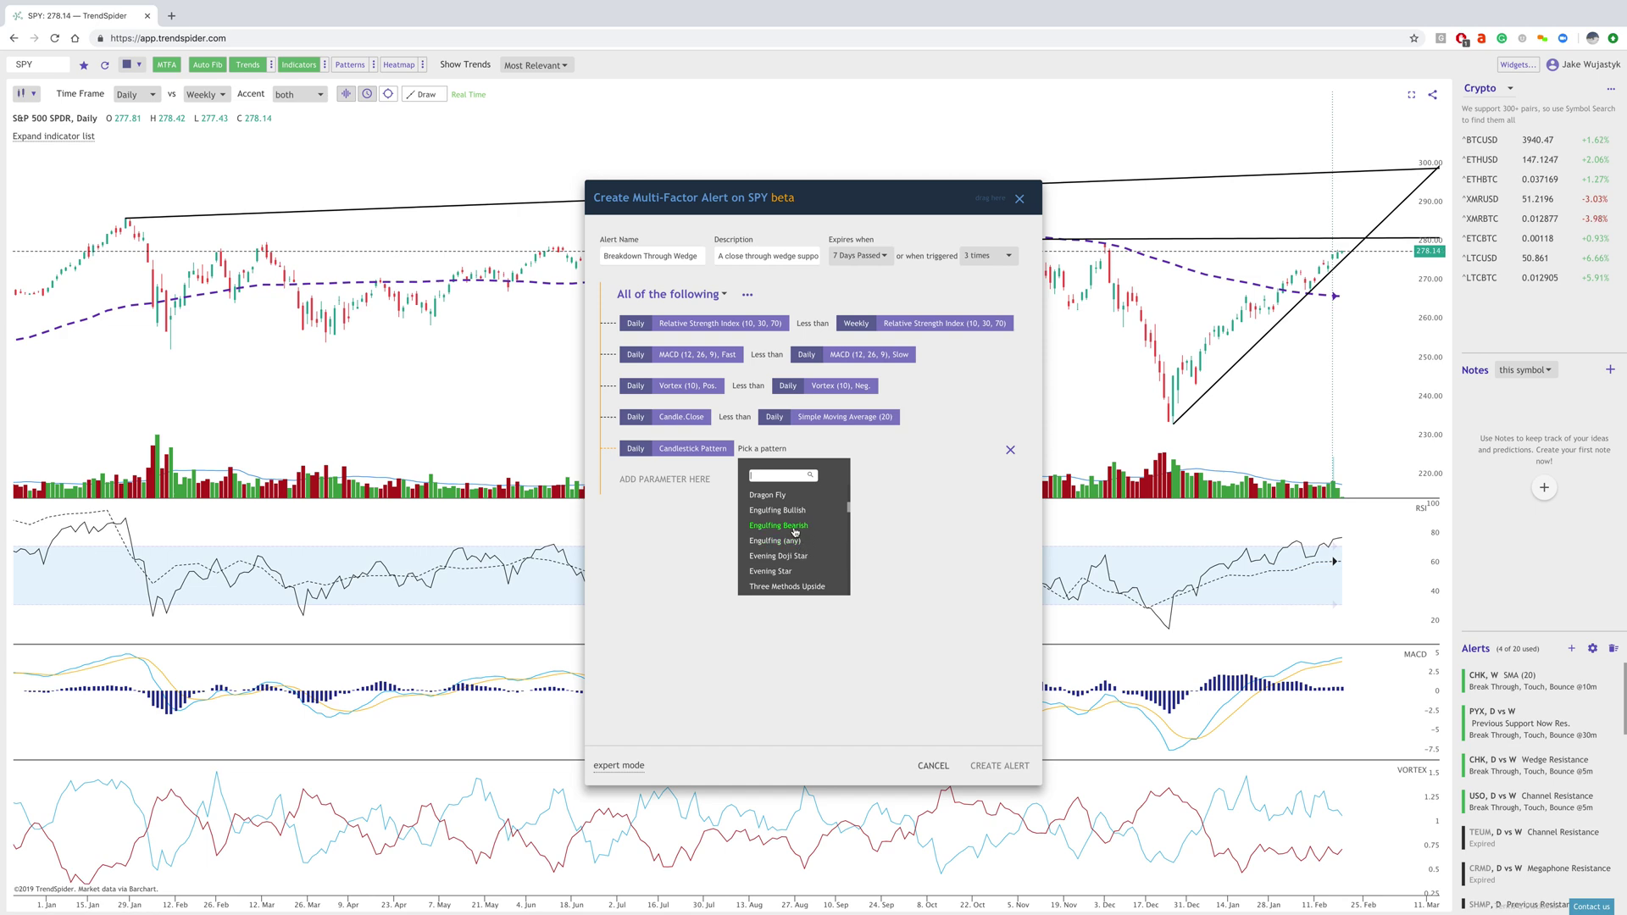
pyautogui.click(797, 527)
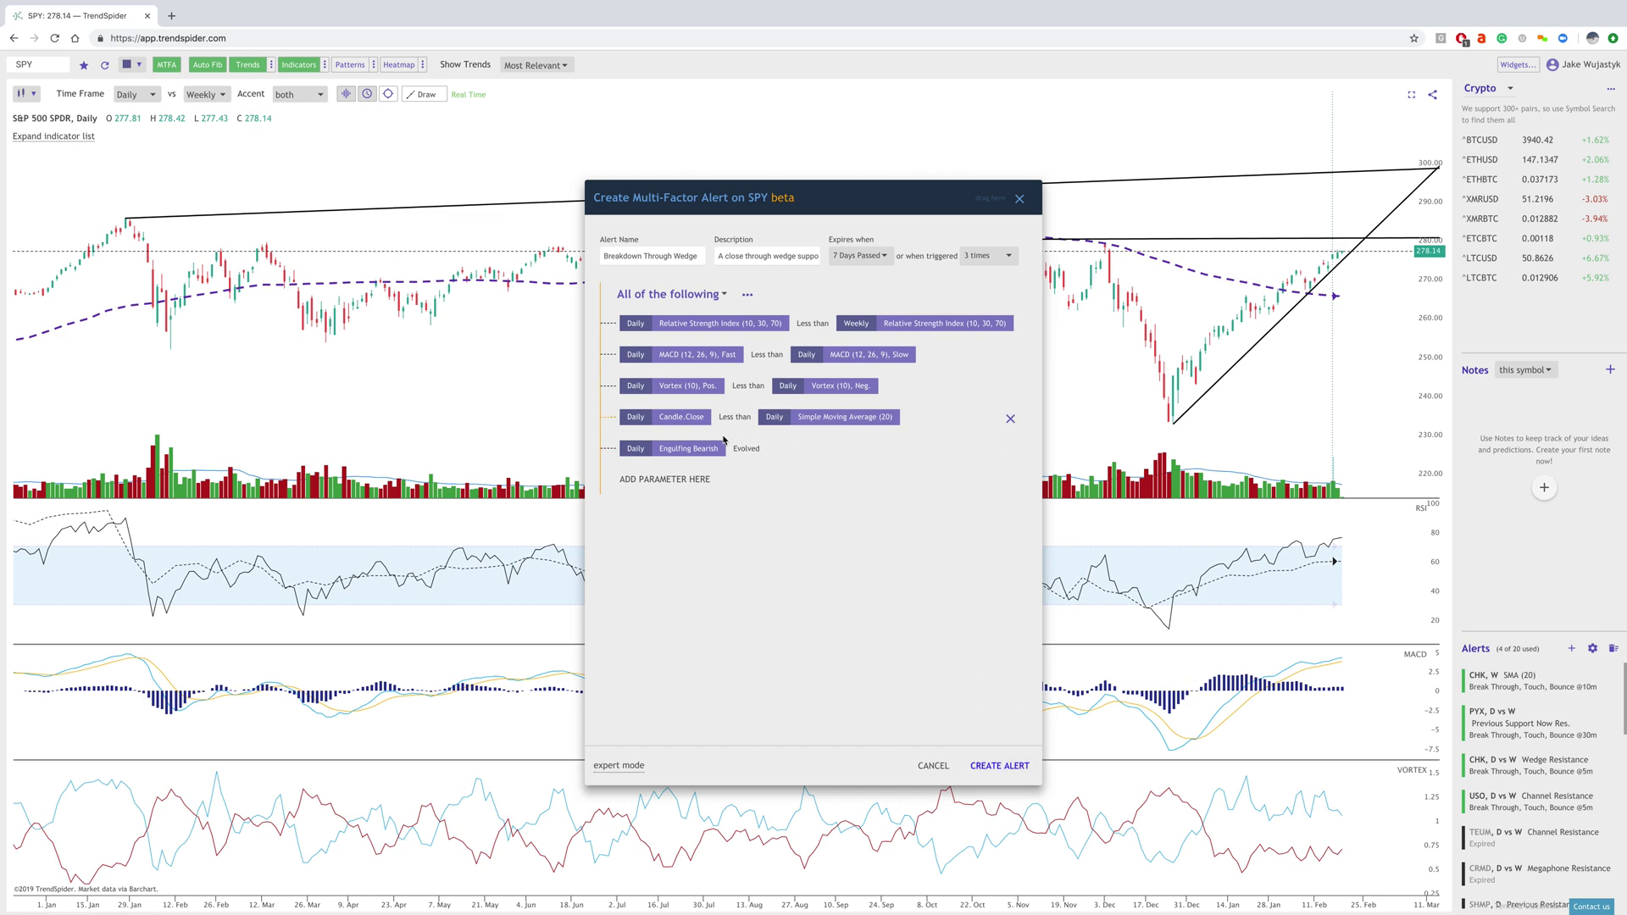
# Step: Discard an unfinished condition and turn on expert mode for the alert
pyautogui.click(675, 481)
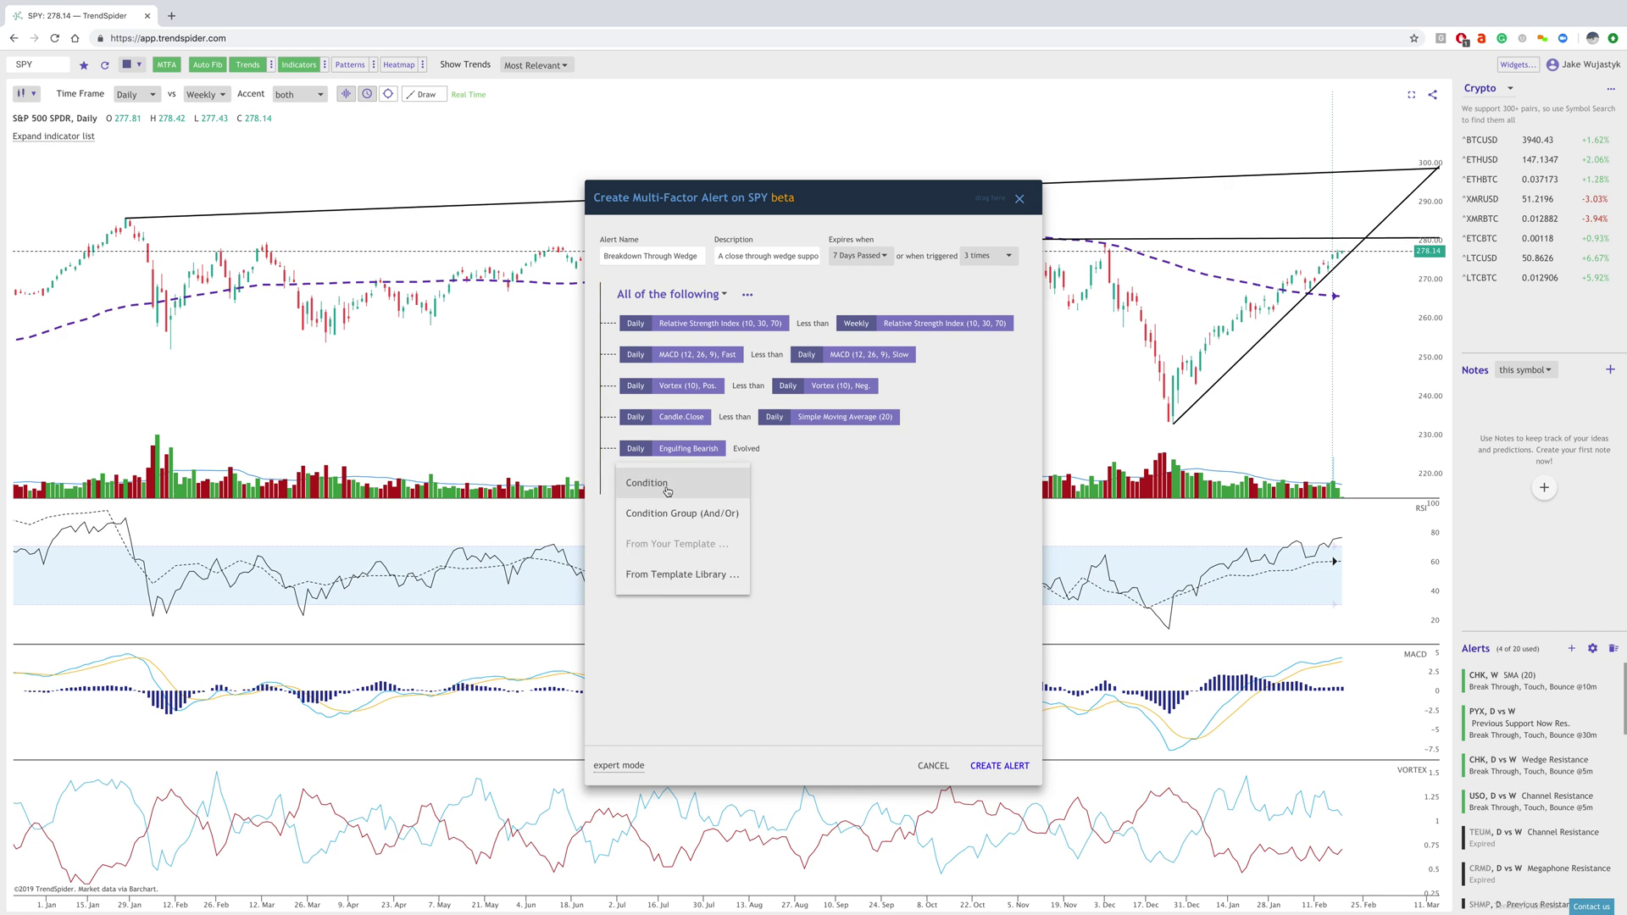
pyautogui.click(668, 490)
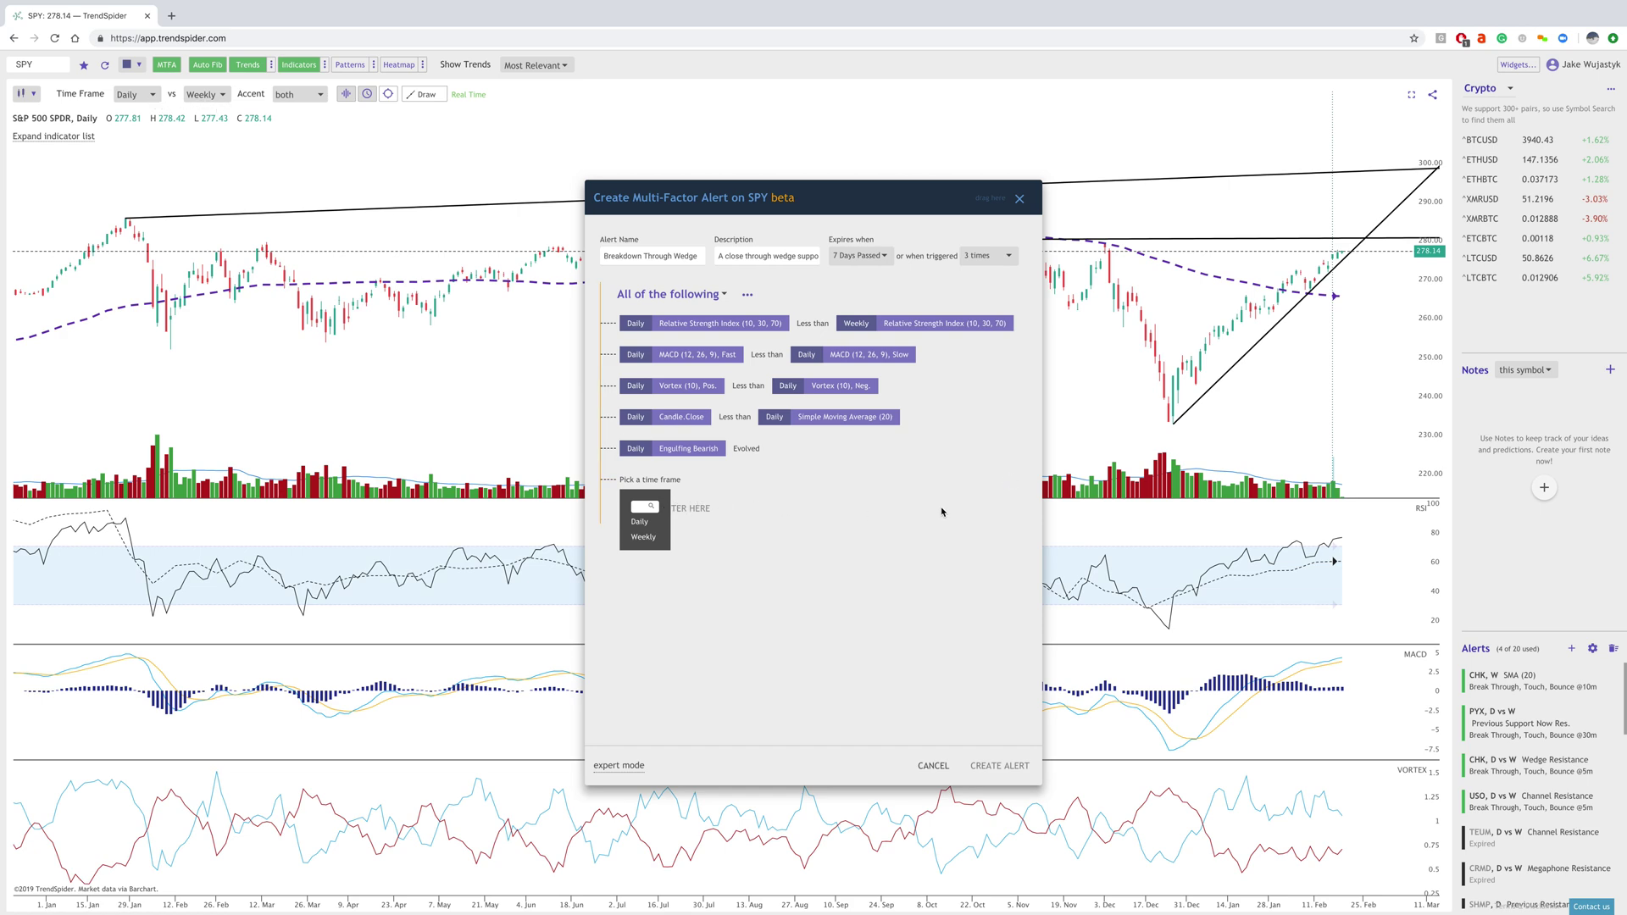
pyautogui.click(798, 511)
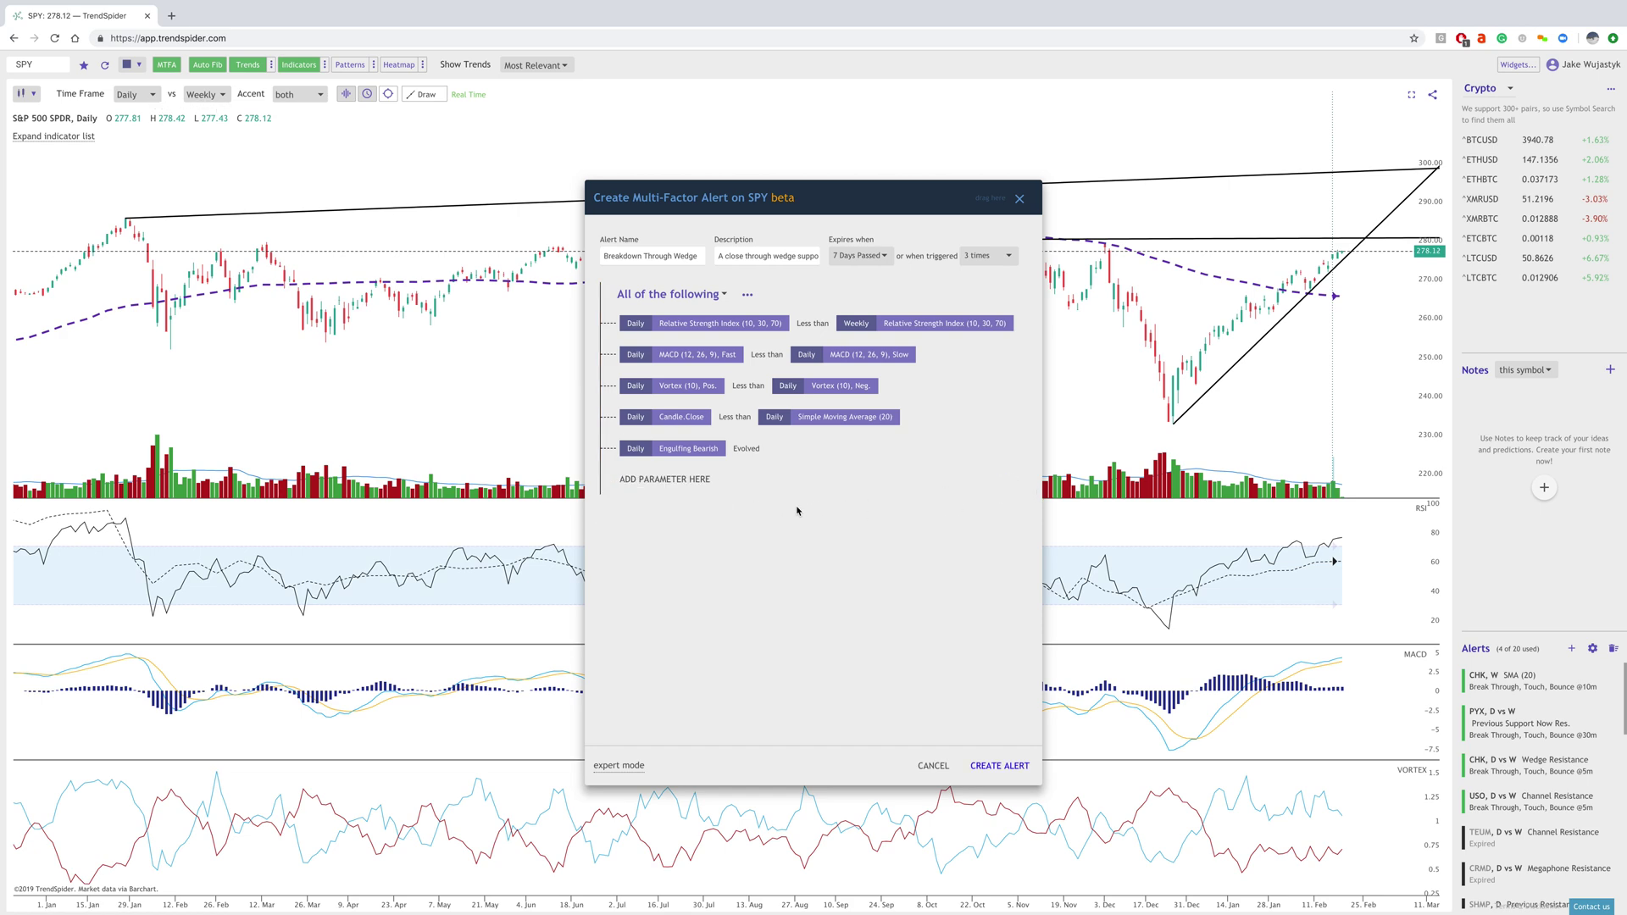
pyautogui.click(623, 768)
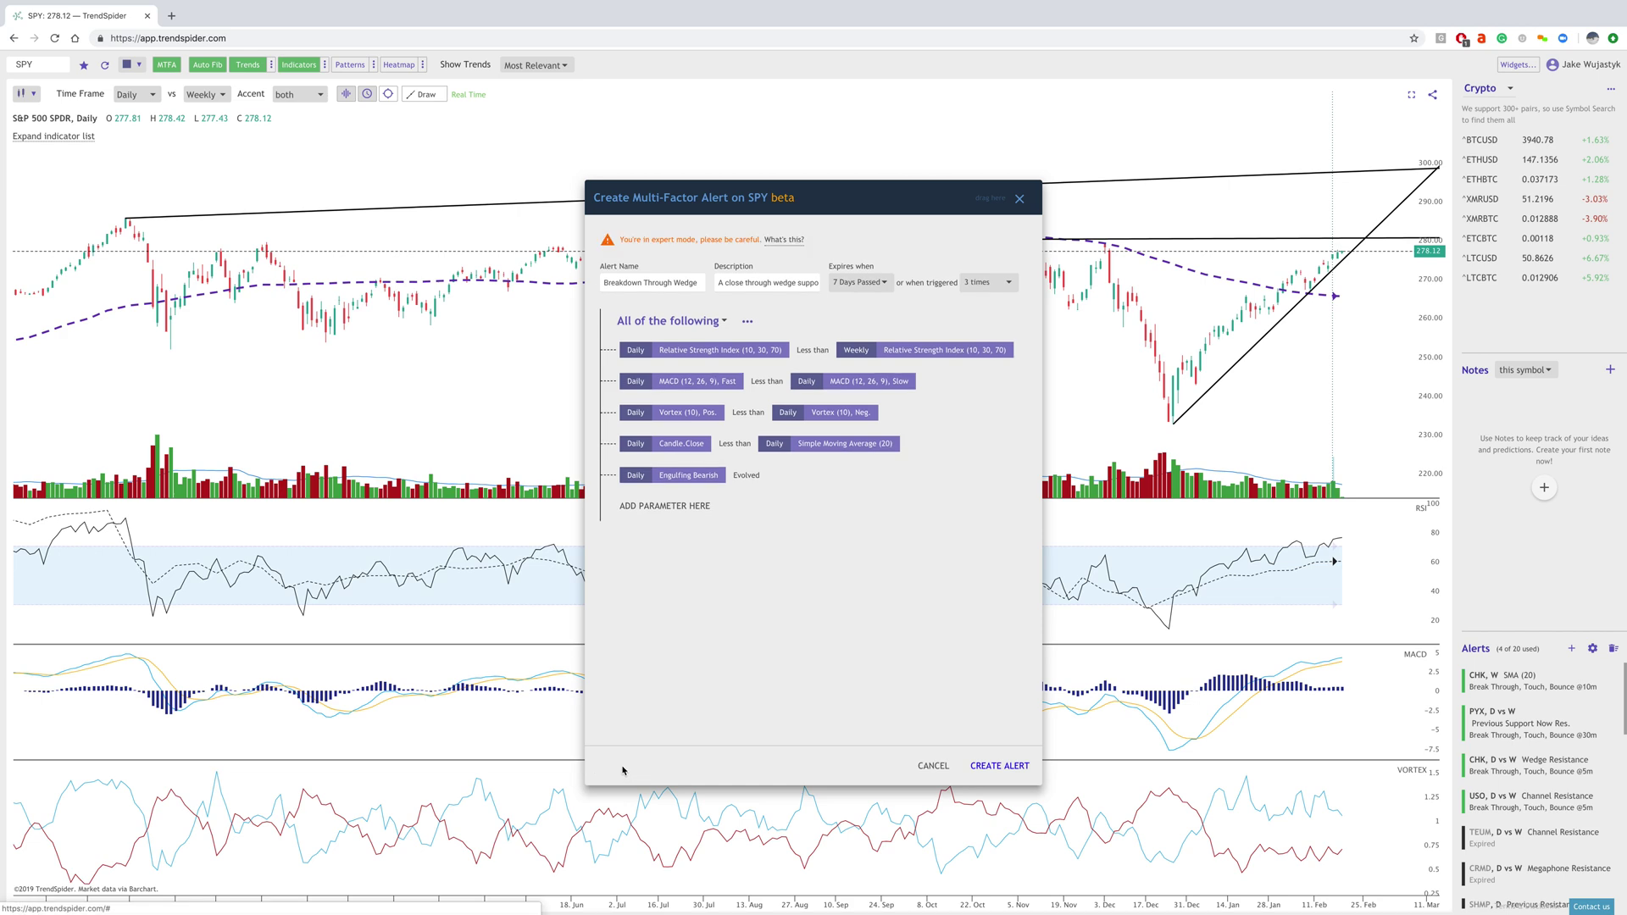
# Step: Preview the intraday time frames in a new condition, then discard it
pyautogui.click(668, 513)
pyautogui.click(674, 519)
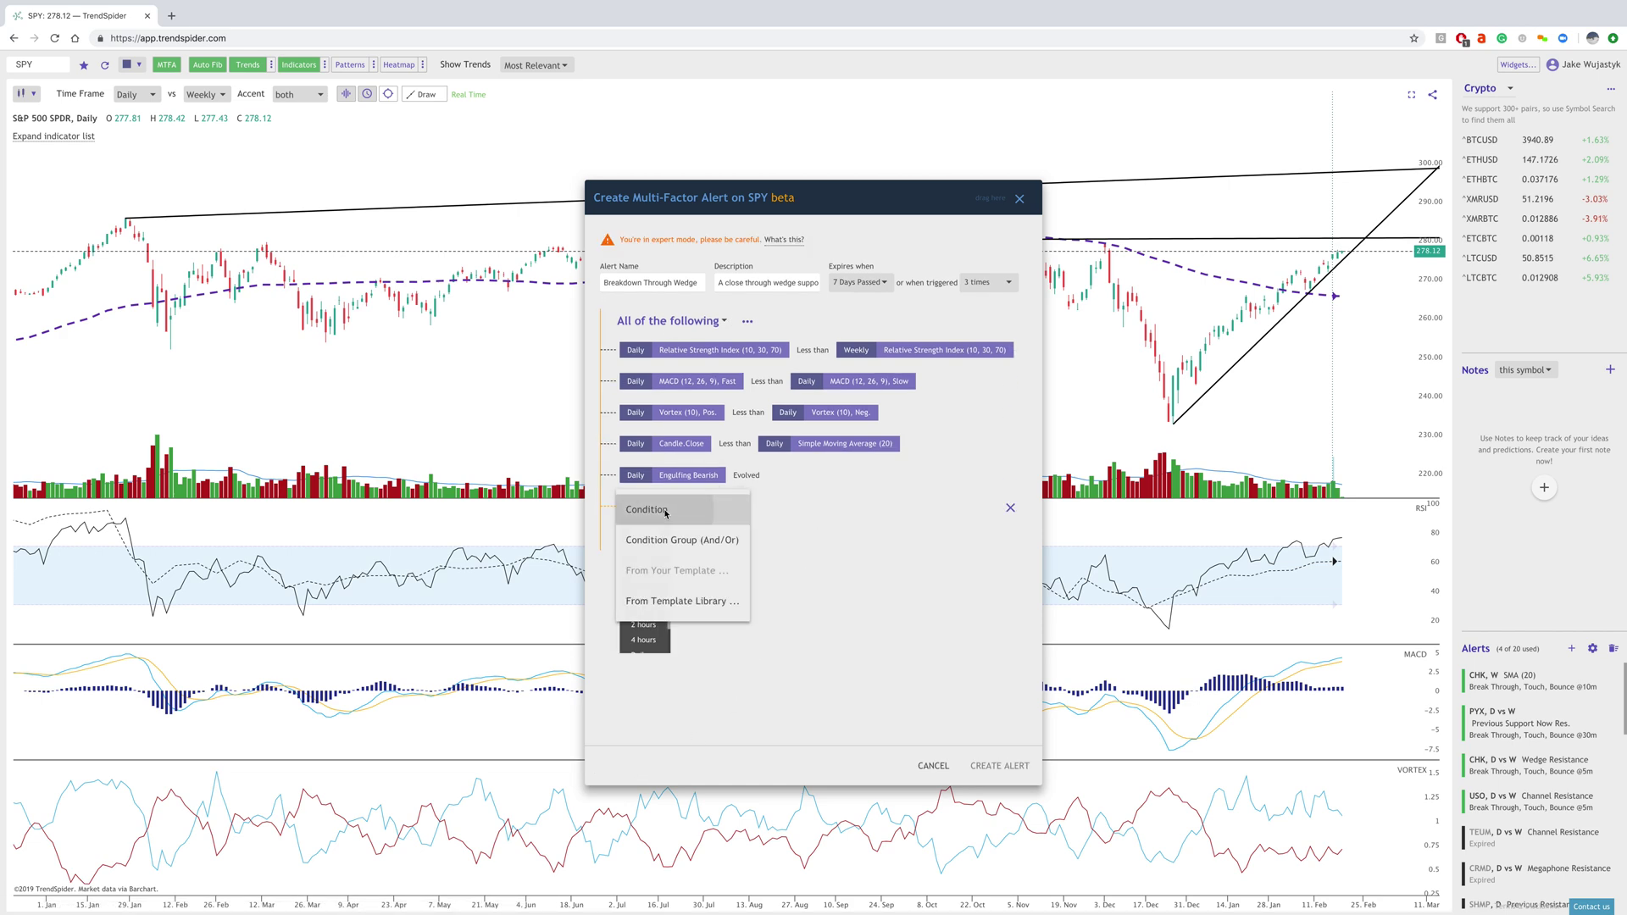
pyautogui.scroll(-2, 653, 576)
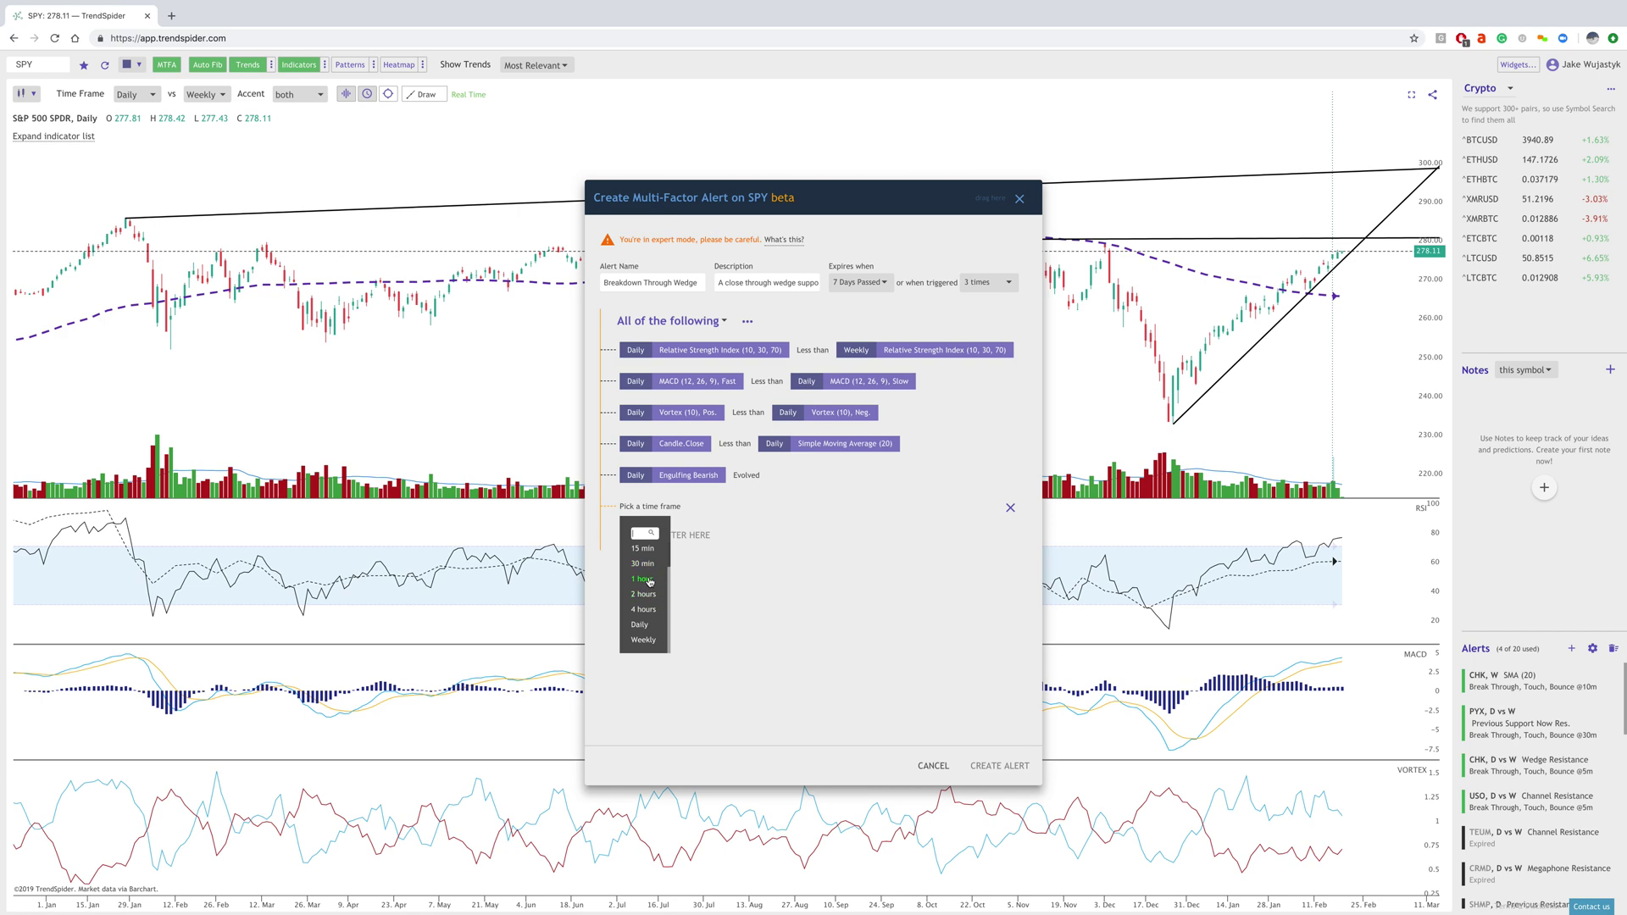
pyautogui.scroll(2, 651, 584)
pyautogui.click(1012, 511)
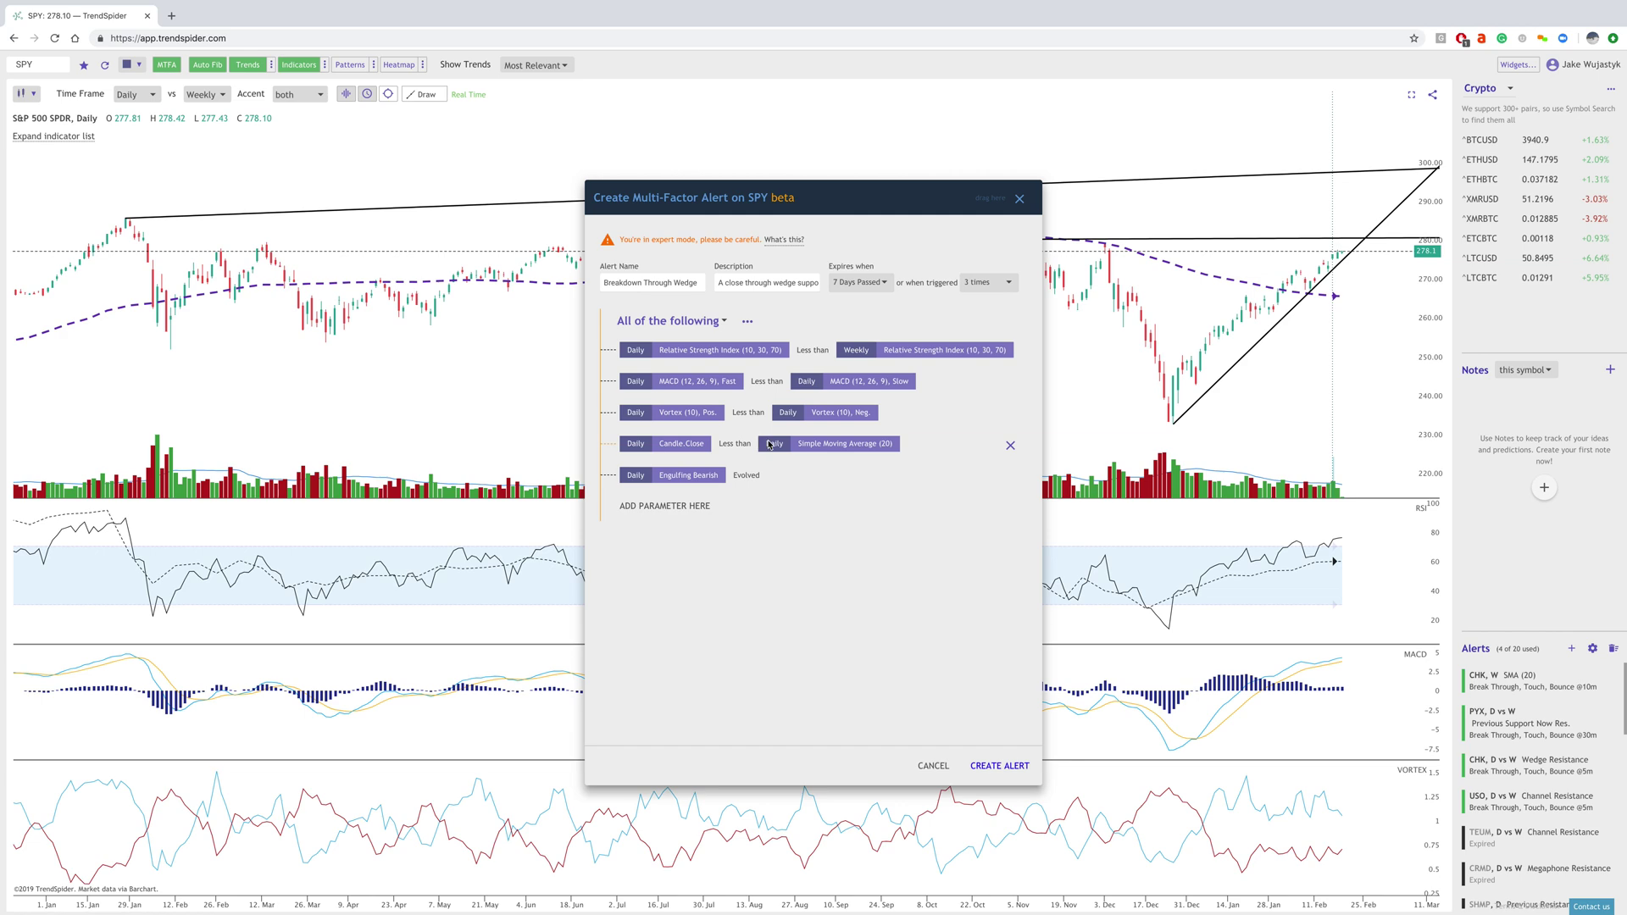
# Step: Close the alert builder and return to the CHK 4-hour Wedge Bounce chart
pyautogui.click(1020, 201)
pyautogui.click(213, 38)
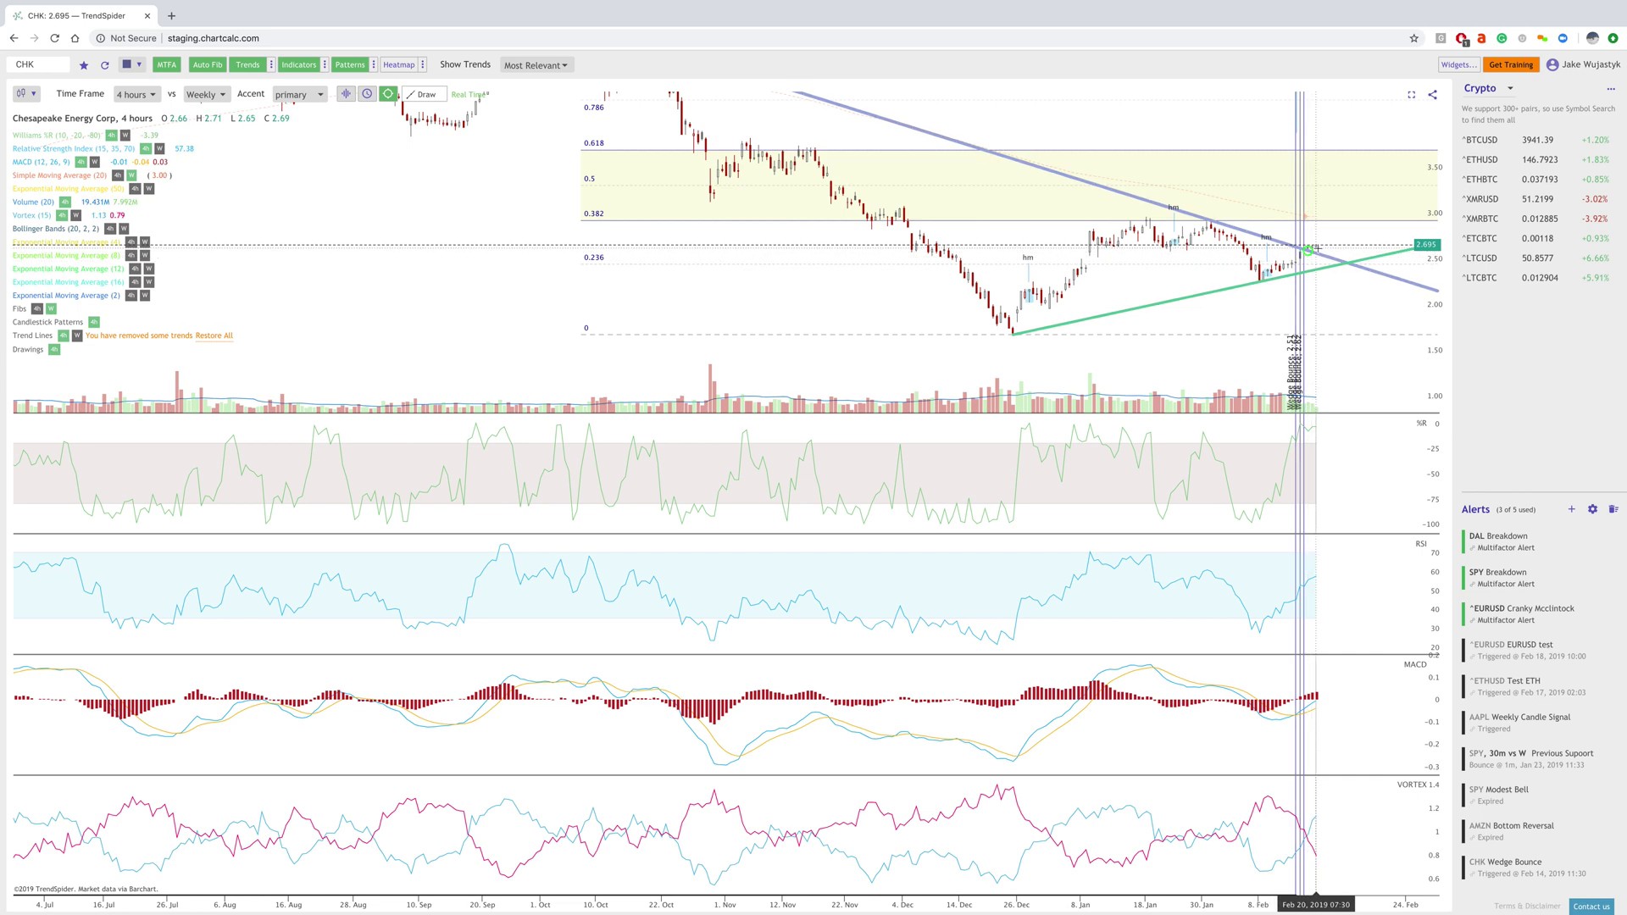
pyautogui.click(40, 63)
# Step: Load the ^ETHUSD chart on the Daily time frame, zoomed to October through March
pyautogui.write('ETH')
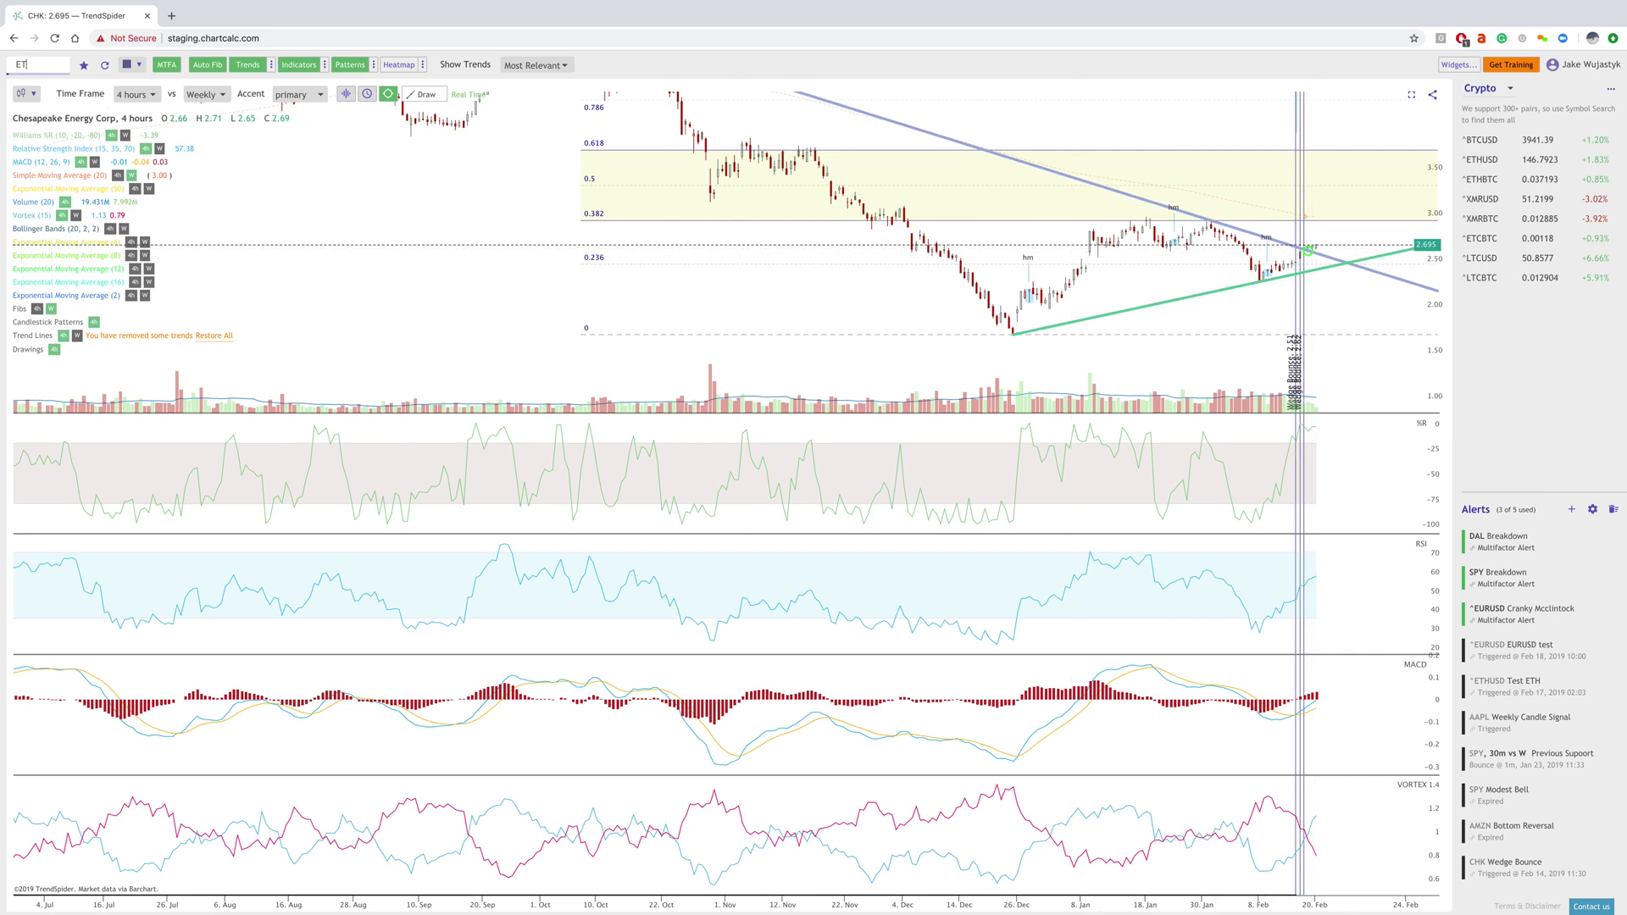
pyautogui.click(1482, 161)
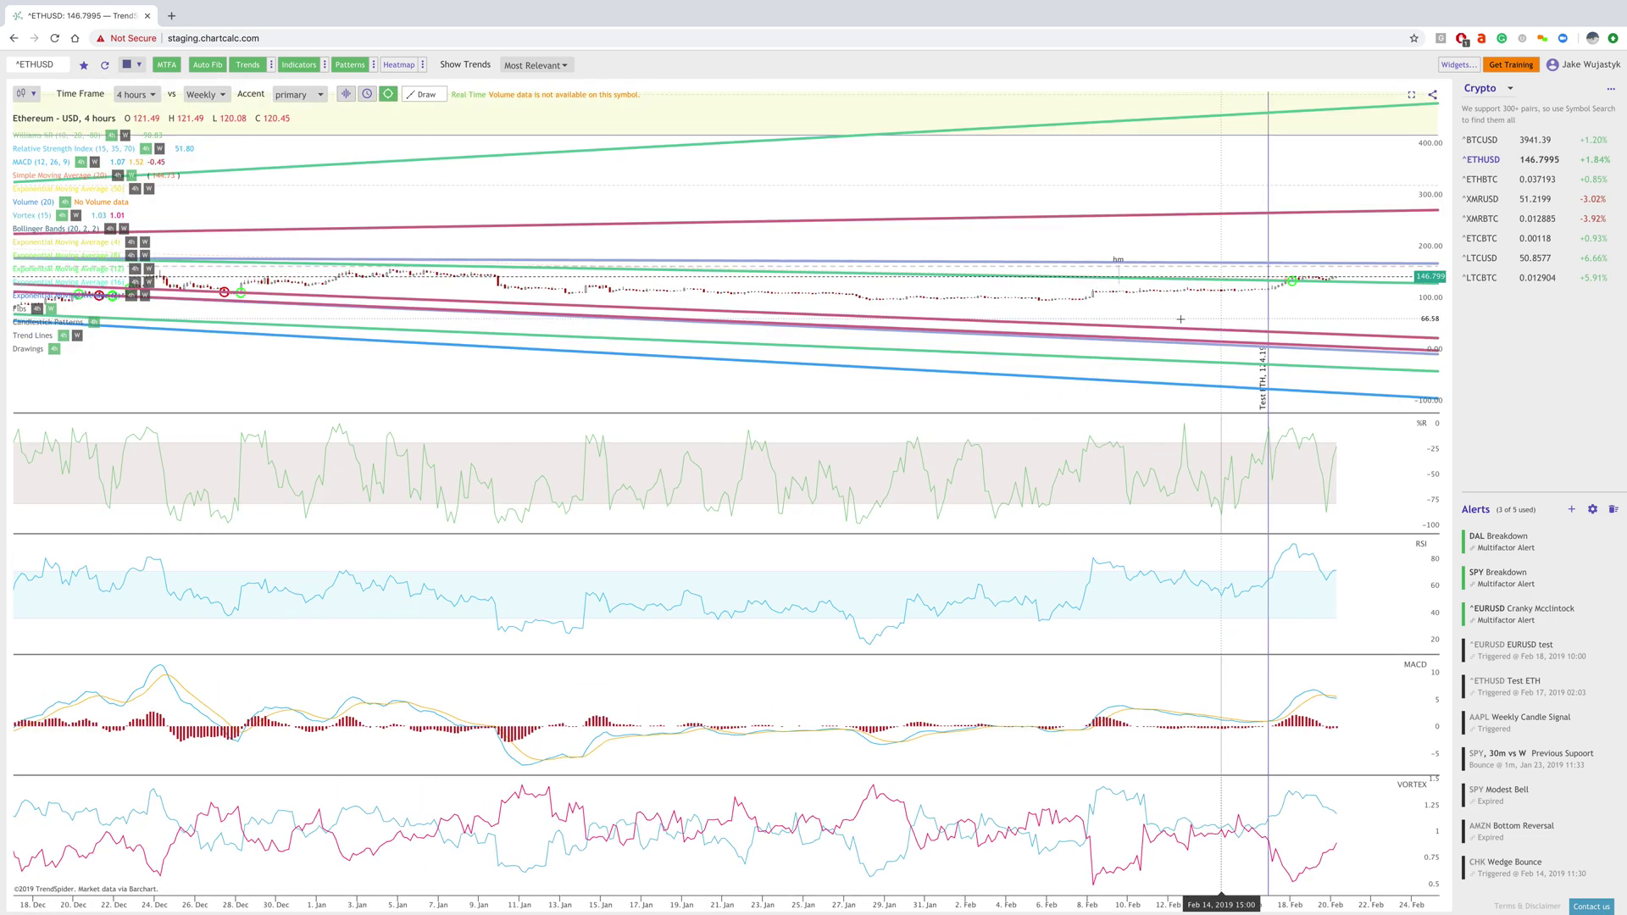
pyautogui.click(135, 95)
pyautogui.click(138, 156)
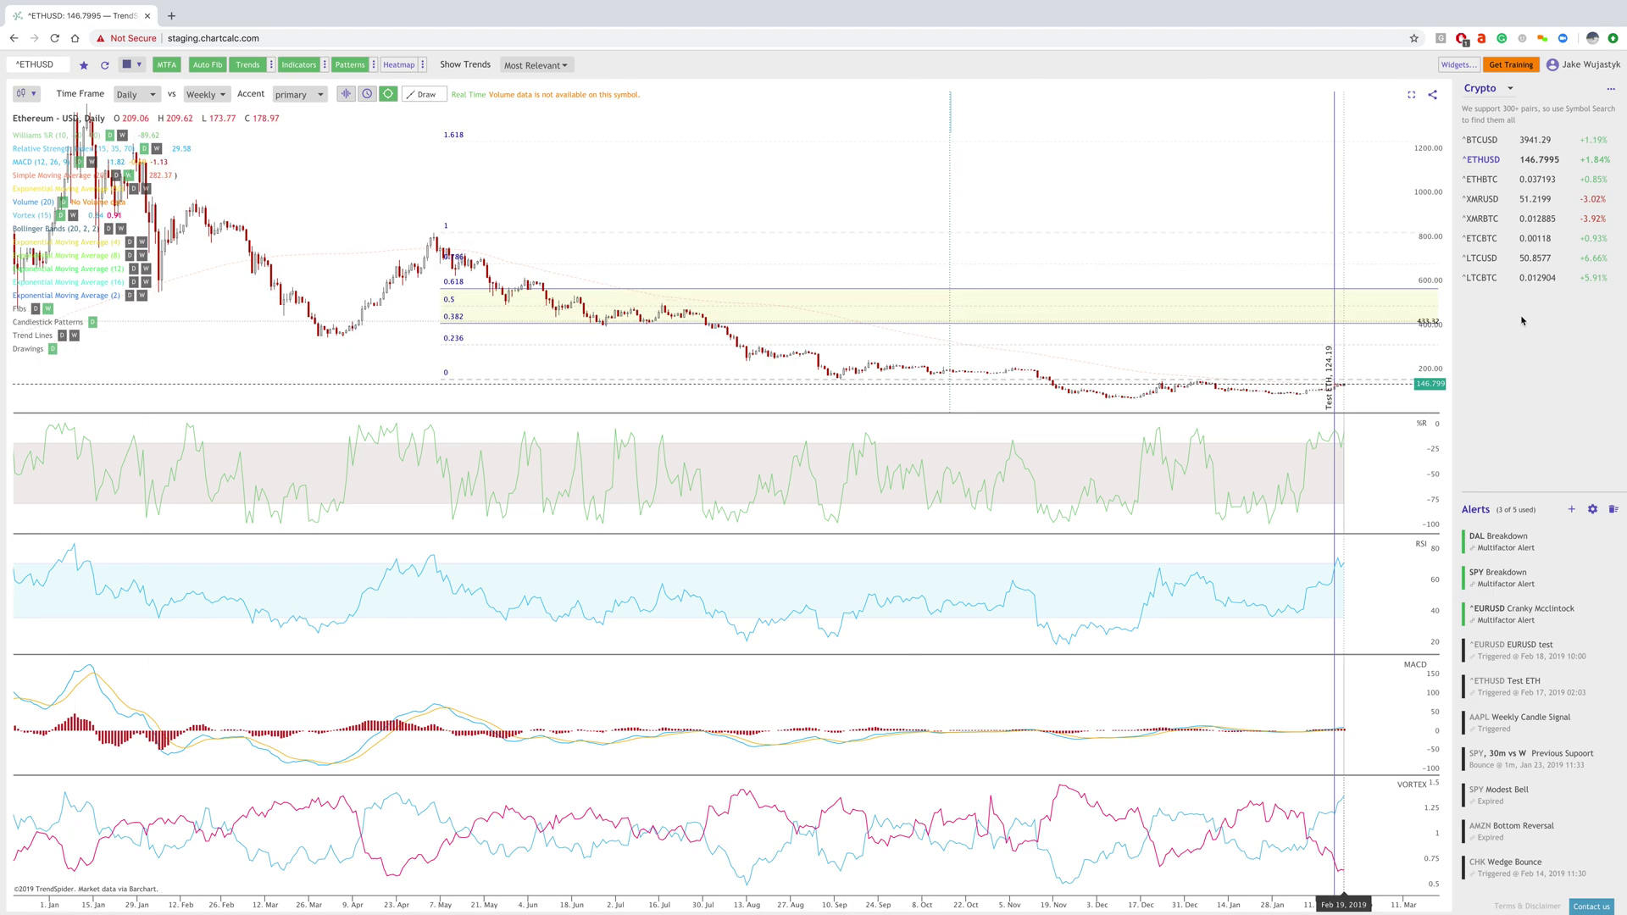
pyautogui.scroll(8, 1232, 314)
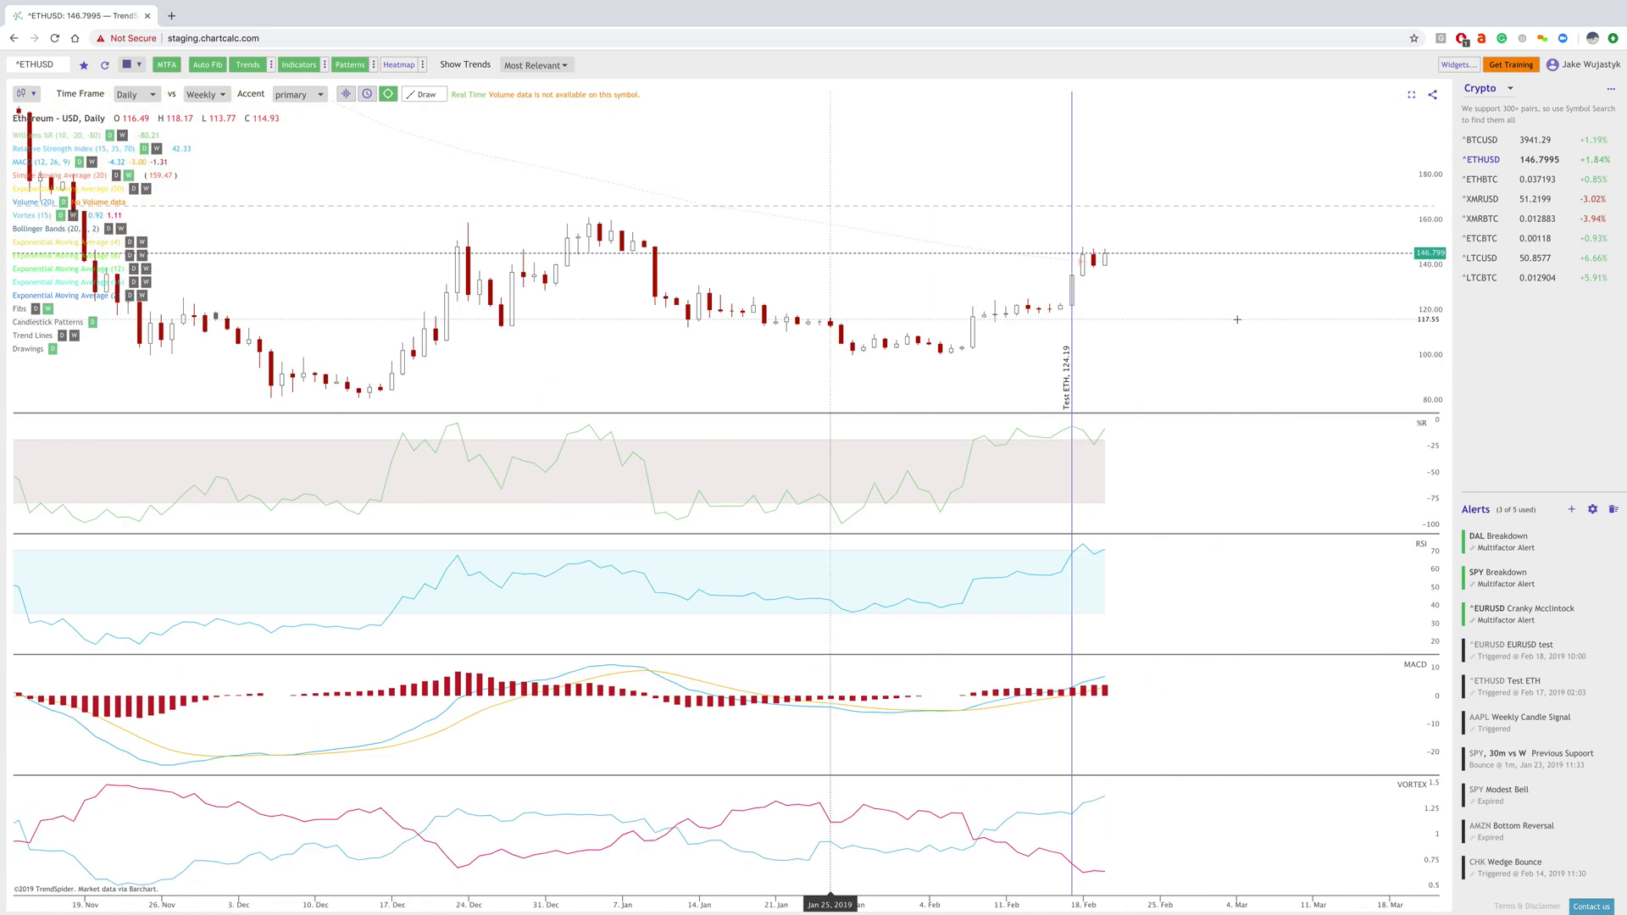
pyautogui.scroll(5, 1237, 321)
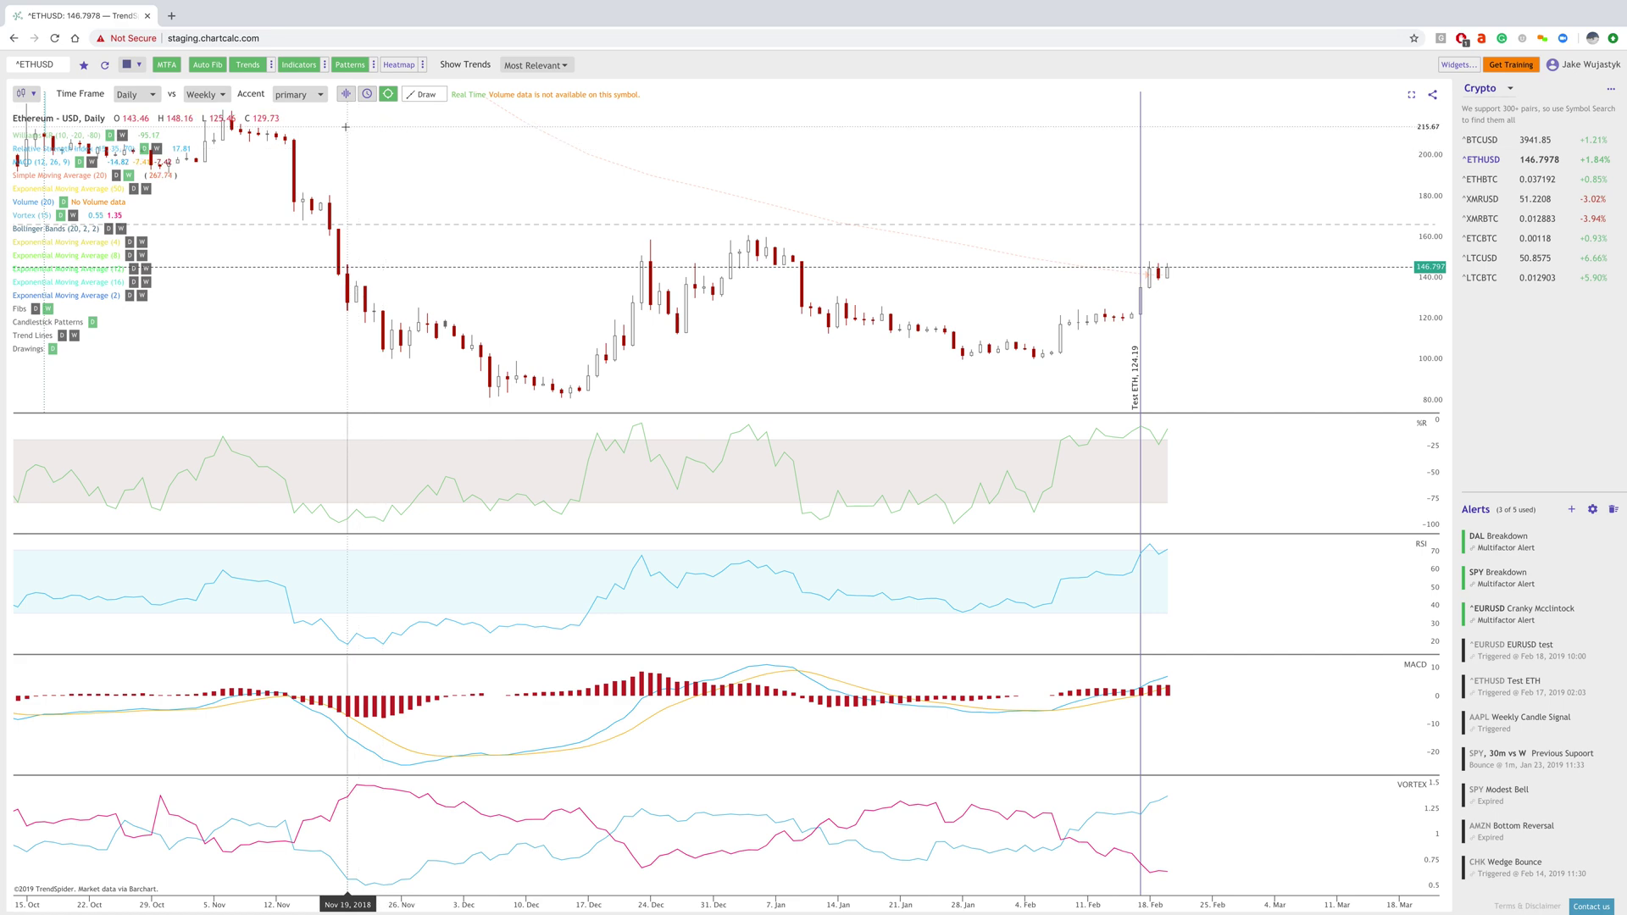
pyautogui.click(421, 95)
# Step: Take a first Measure reading on Ethereum between the Feb 19 and Feb 16 candles
pyautogui.click(437, 210)
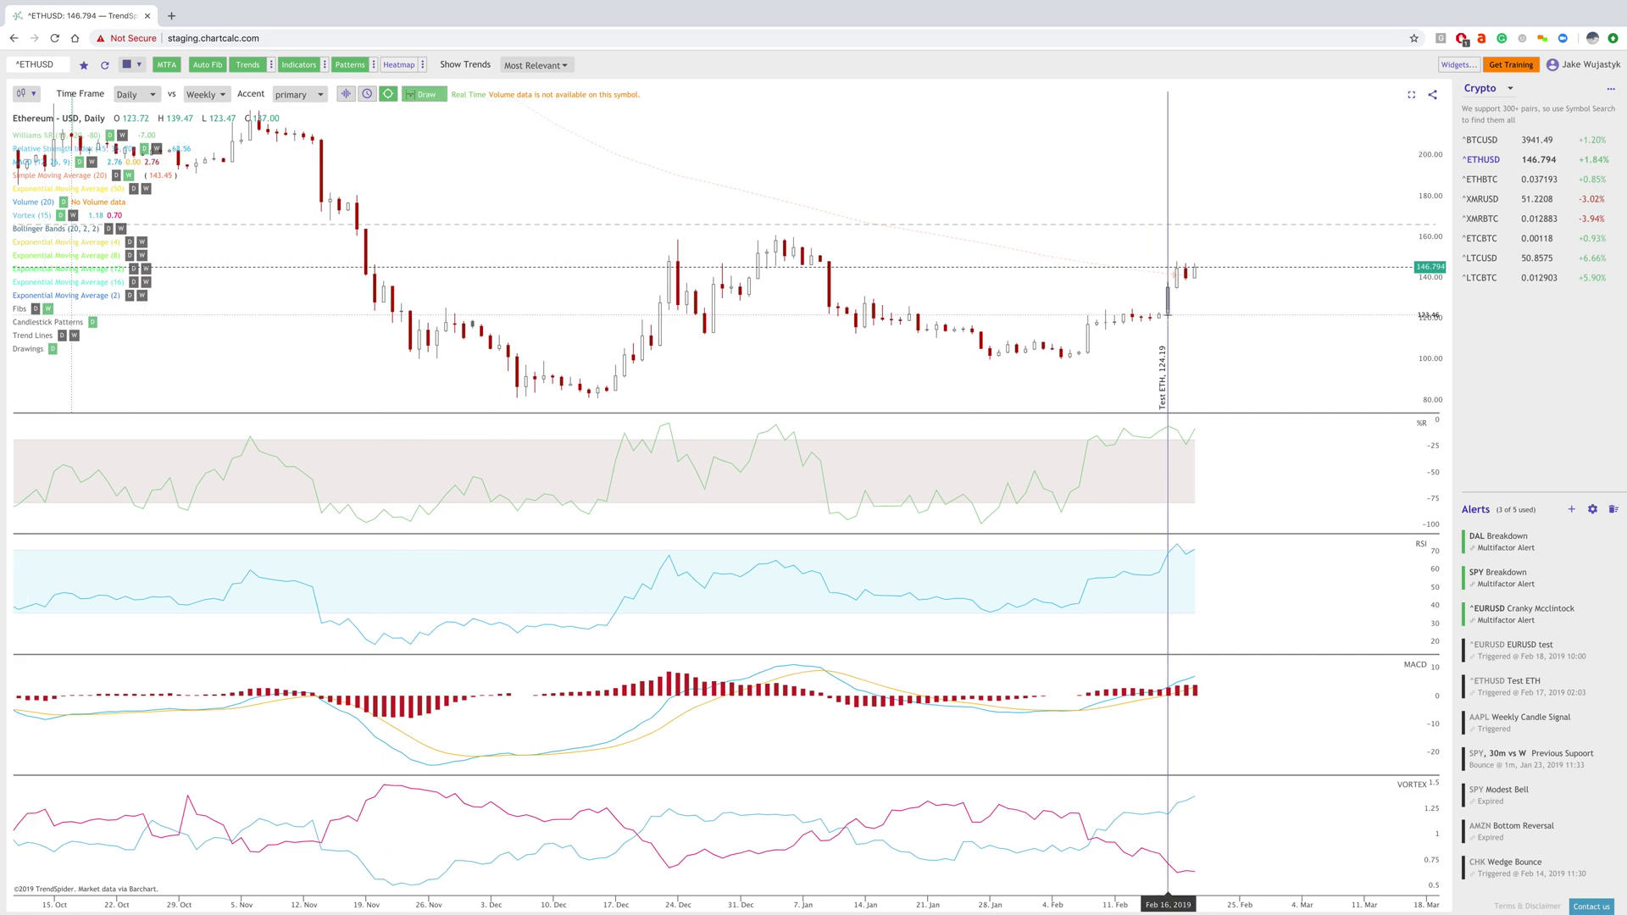
pyautogui.click(1141, 315)
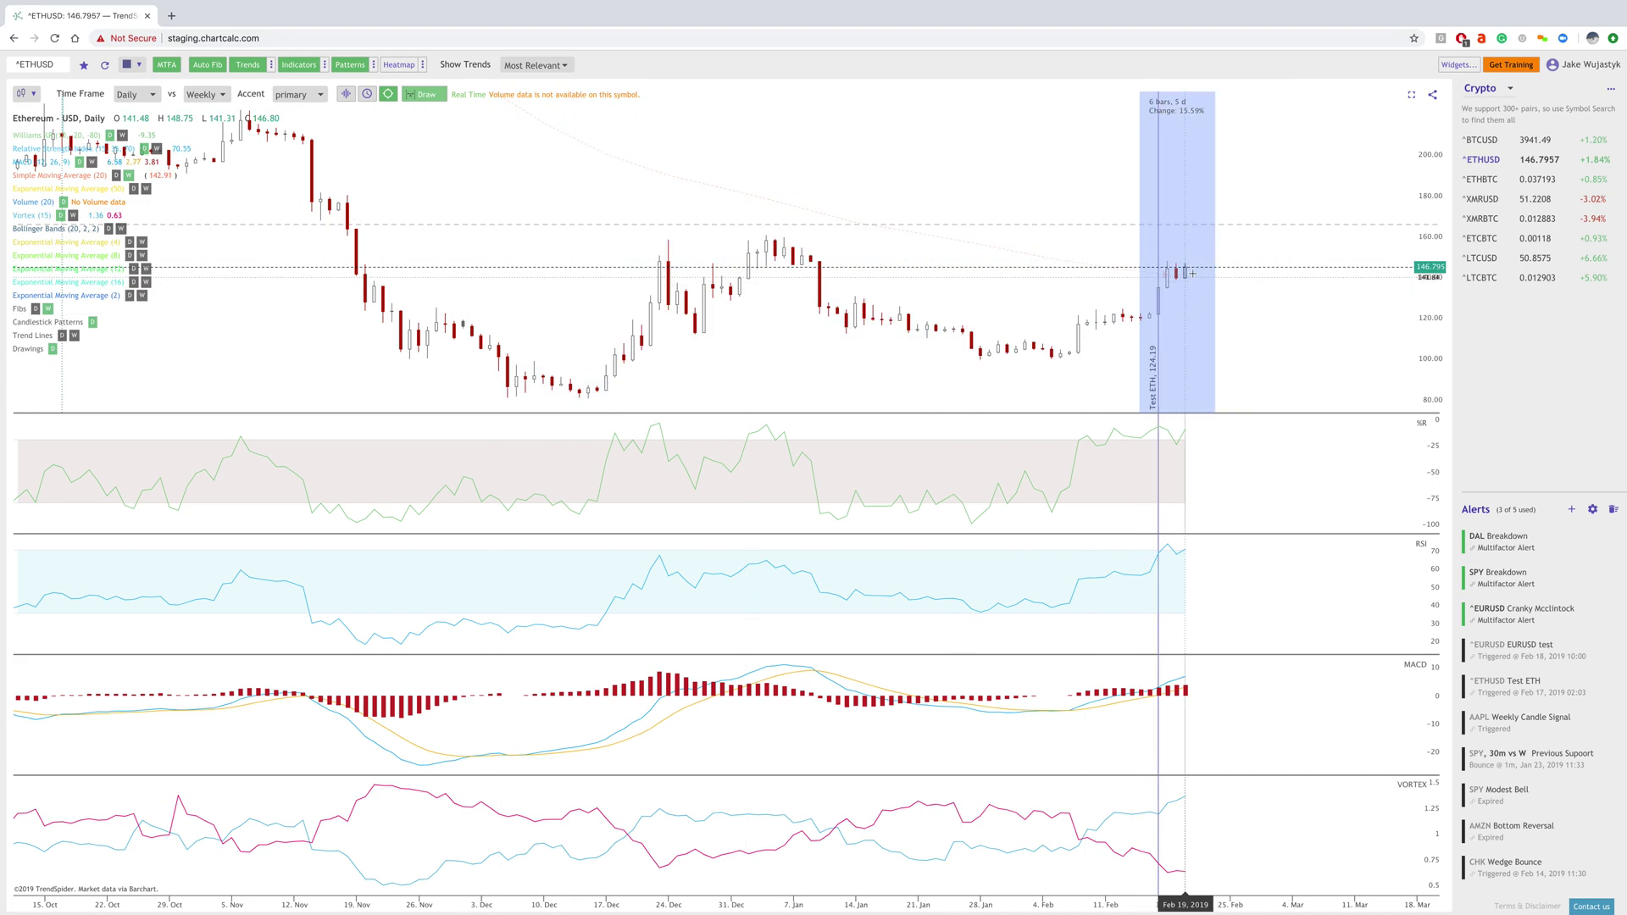
pyautogui.click(1187, 273)
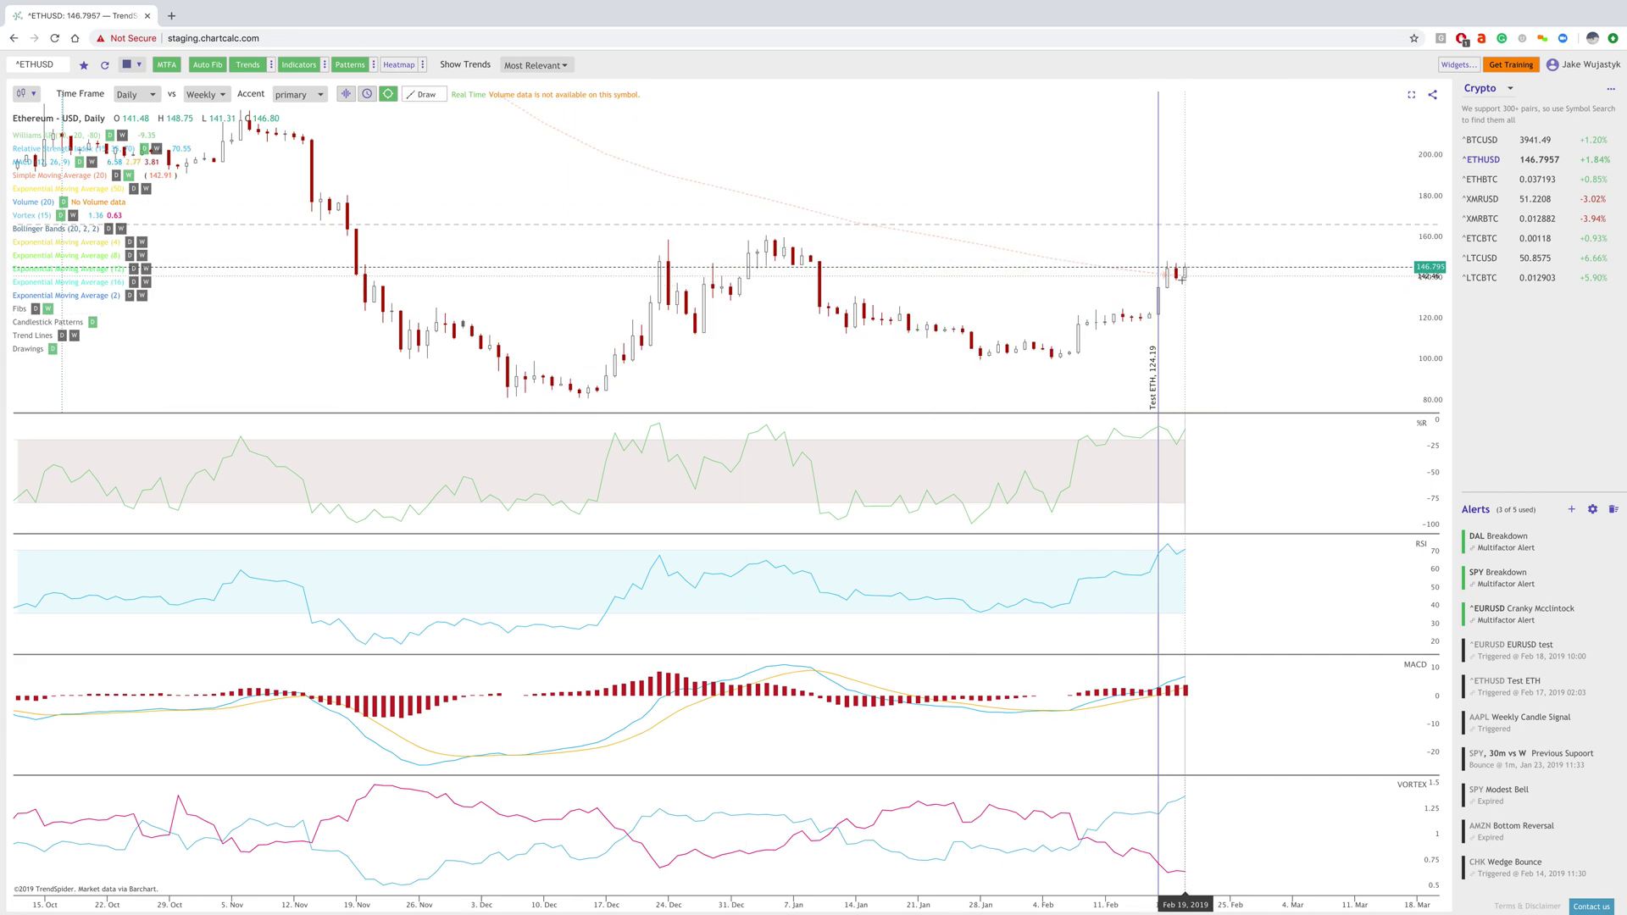
pyautogui.click(422, 94)
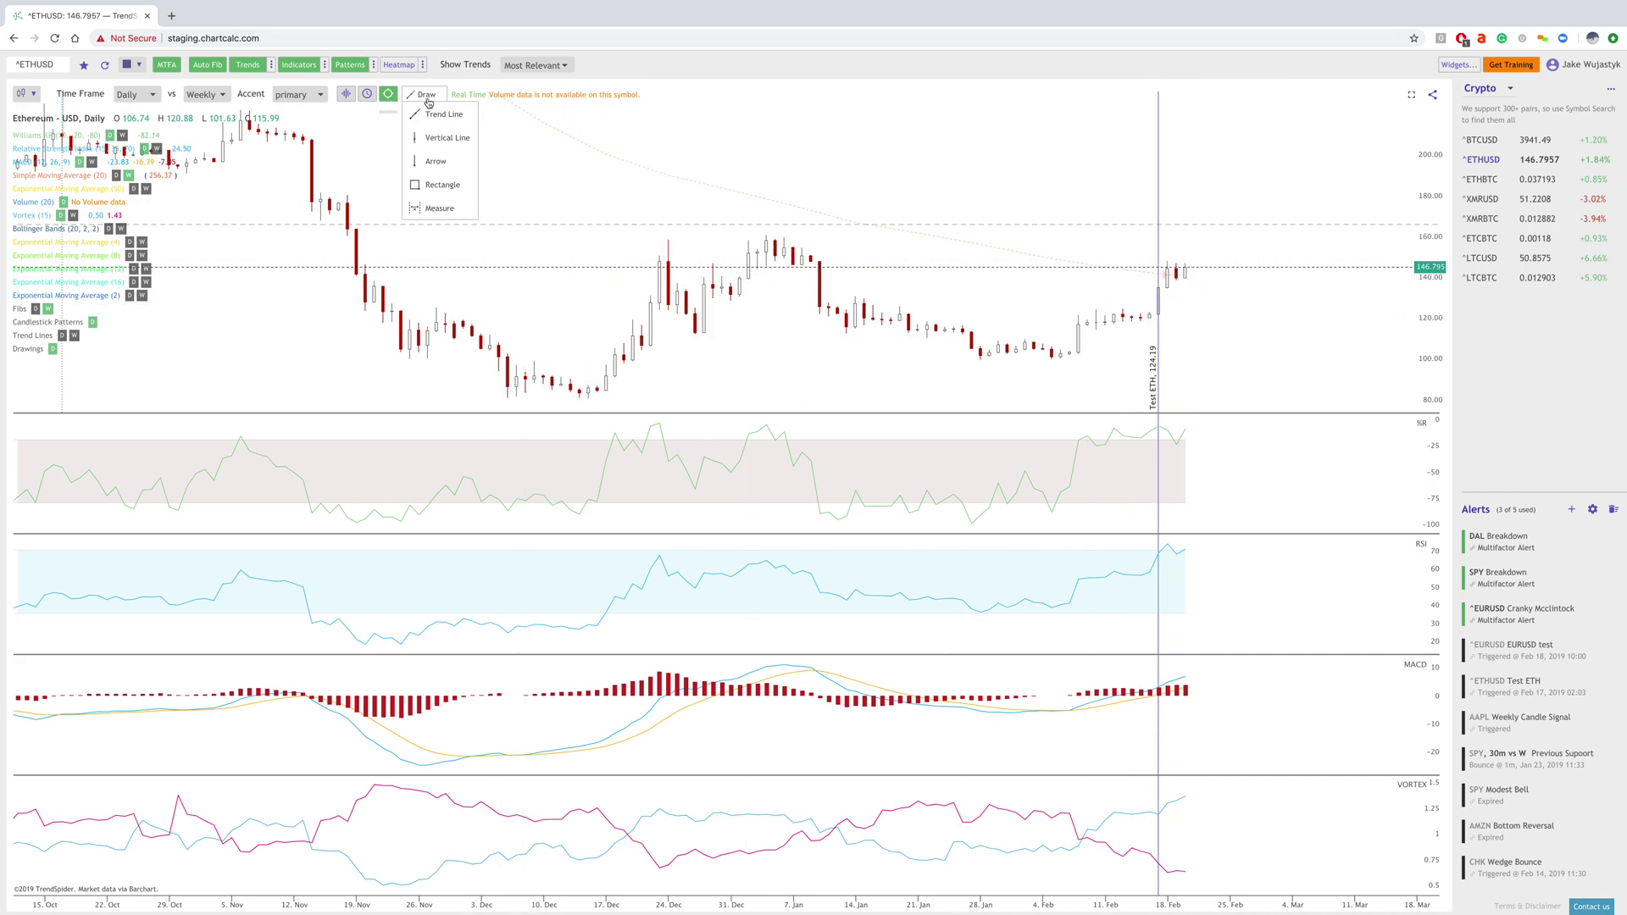
pyautogui.click(439, 209)
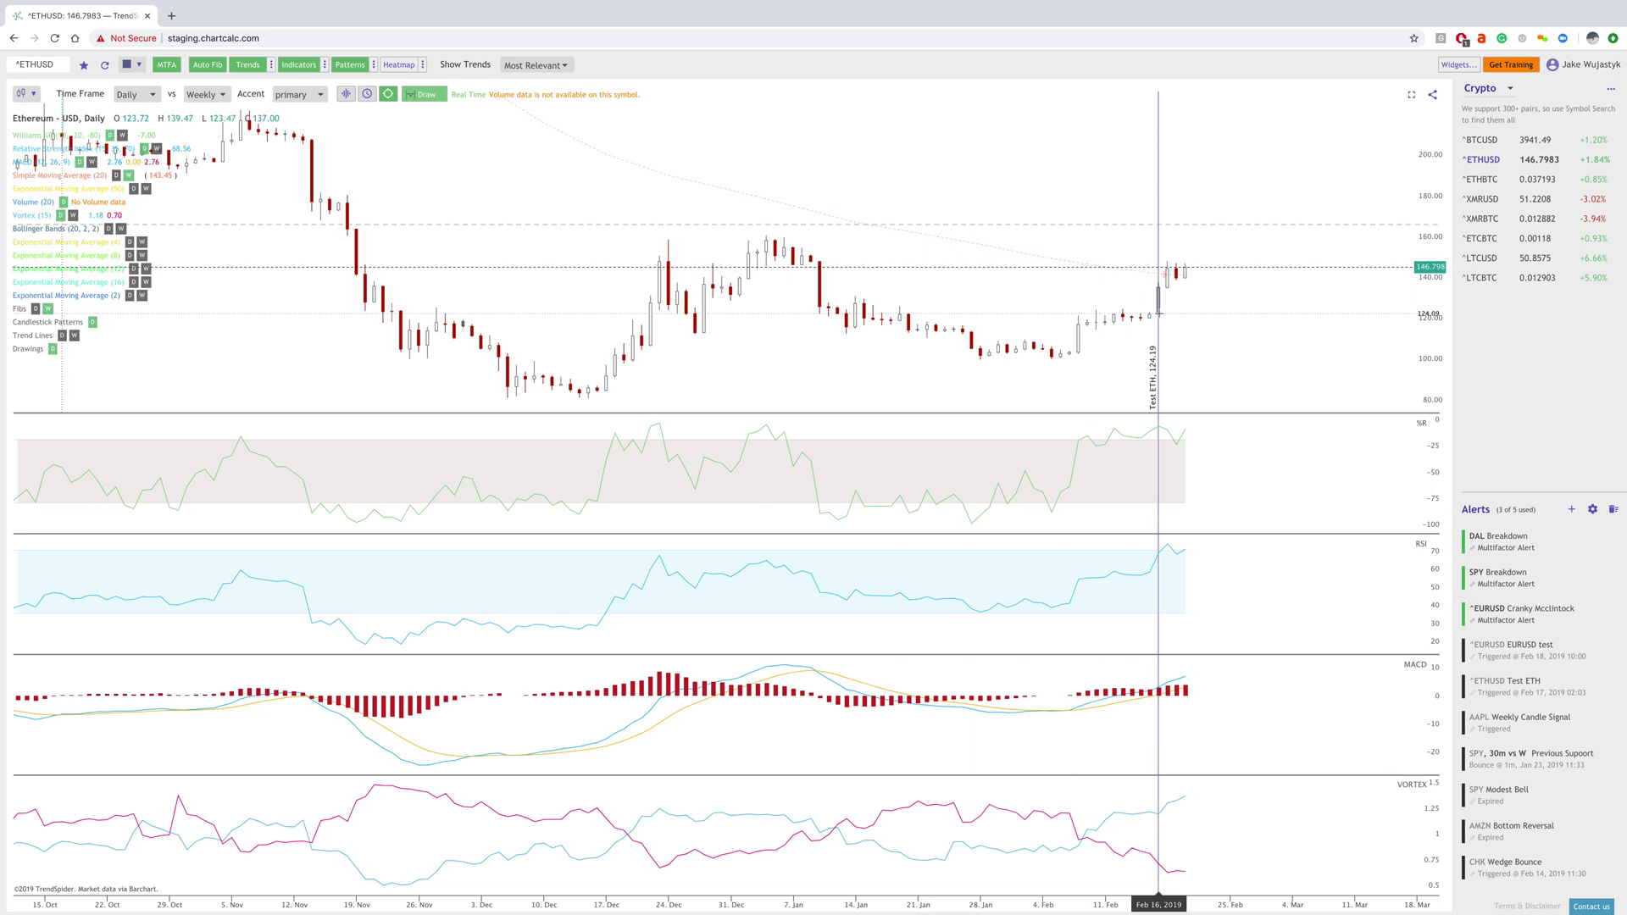
pyautogui.hscroll(-1, 1168, 313)
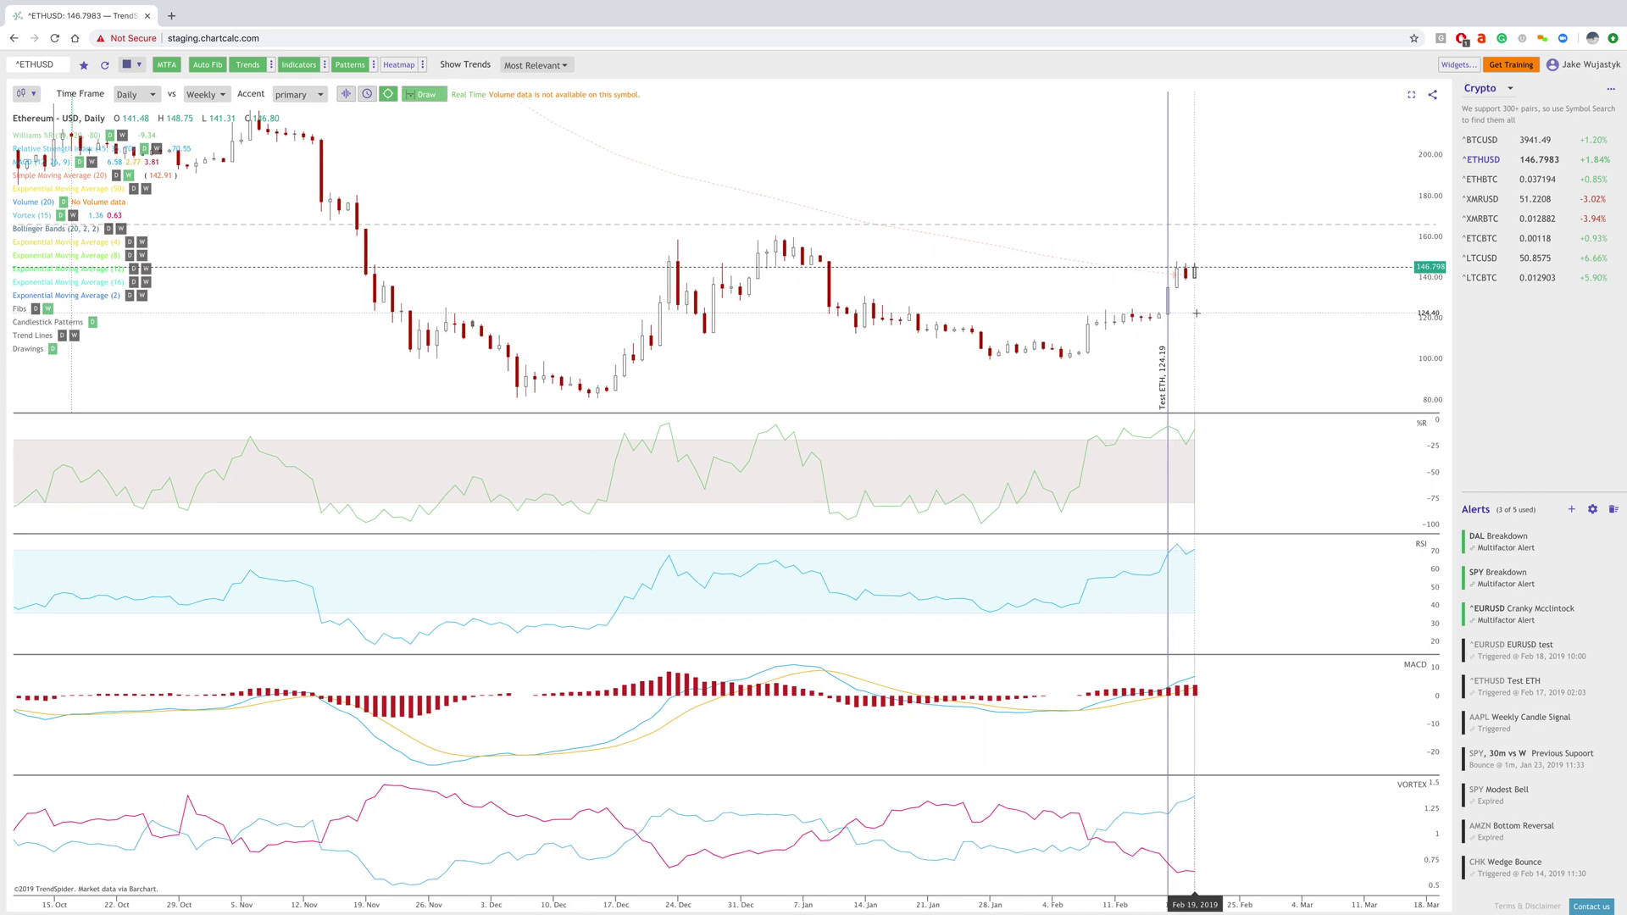
pyautogui.moveTo(1196, 313); pyautogui.dragTo(1168, 313)
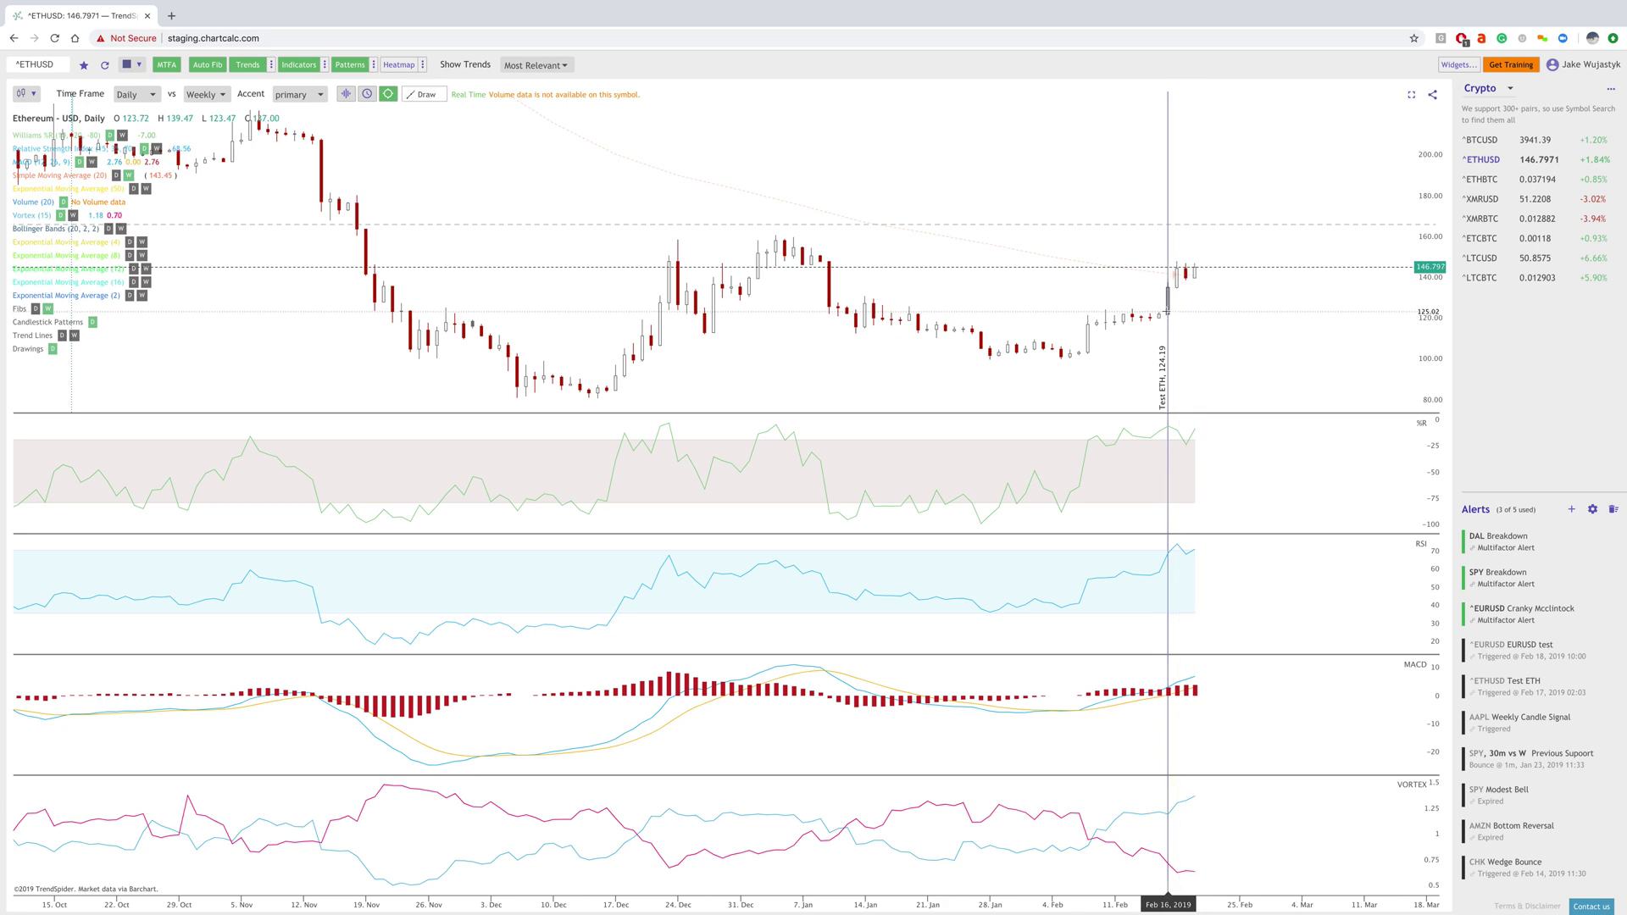
# Step: Measure Ethereum's 19.79% gain from Feb 16 to Feb 19 and stretch the price axis
pyautogui.click(422, 94)
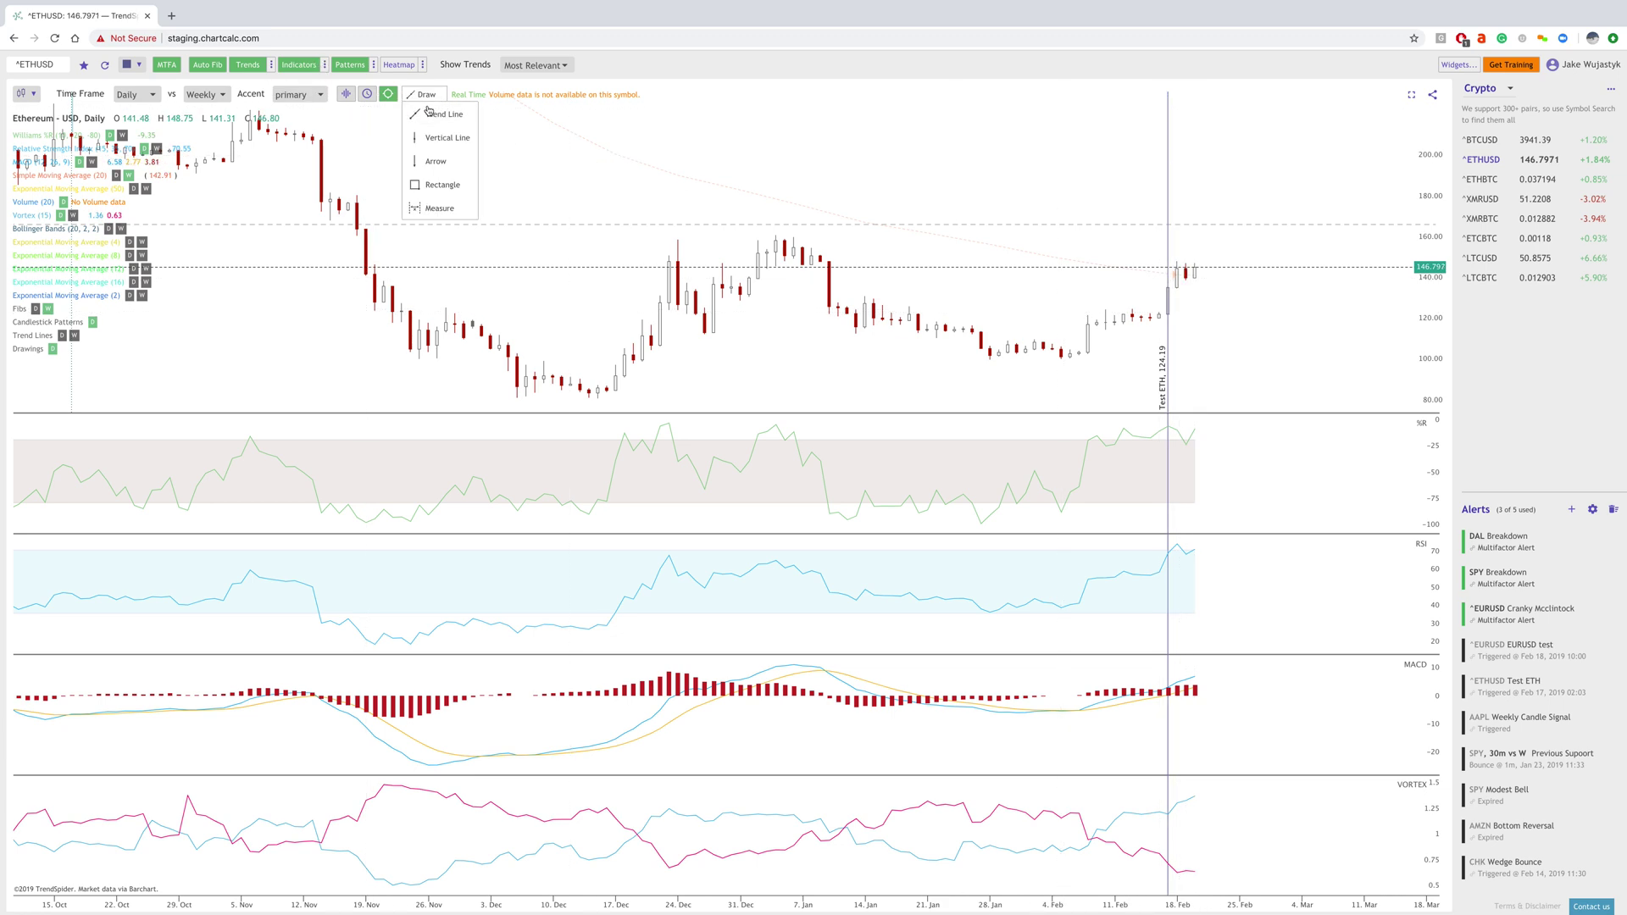
pyautogui.click(444, 207)
pyautogui.moveTo(1168, 325); pyautogui.dragTo(1196, 325)
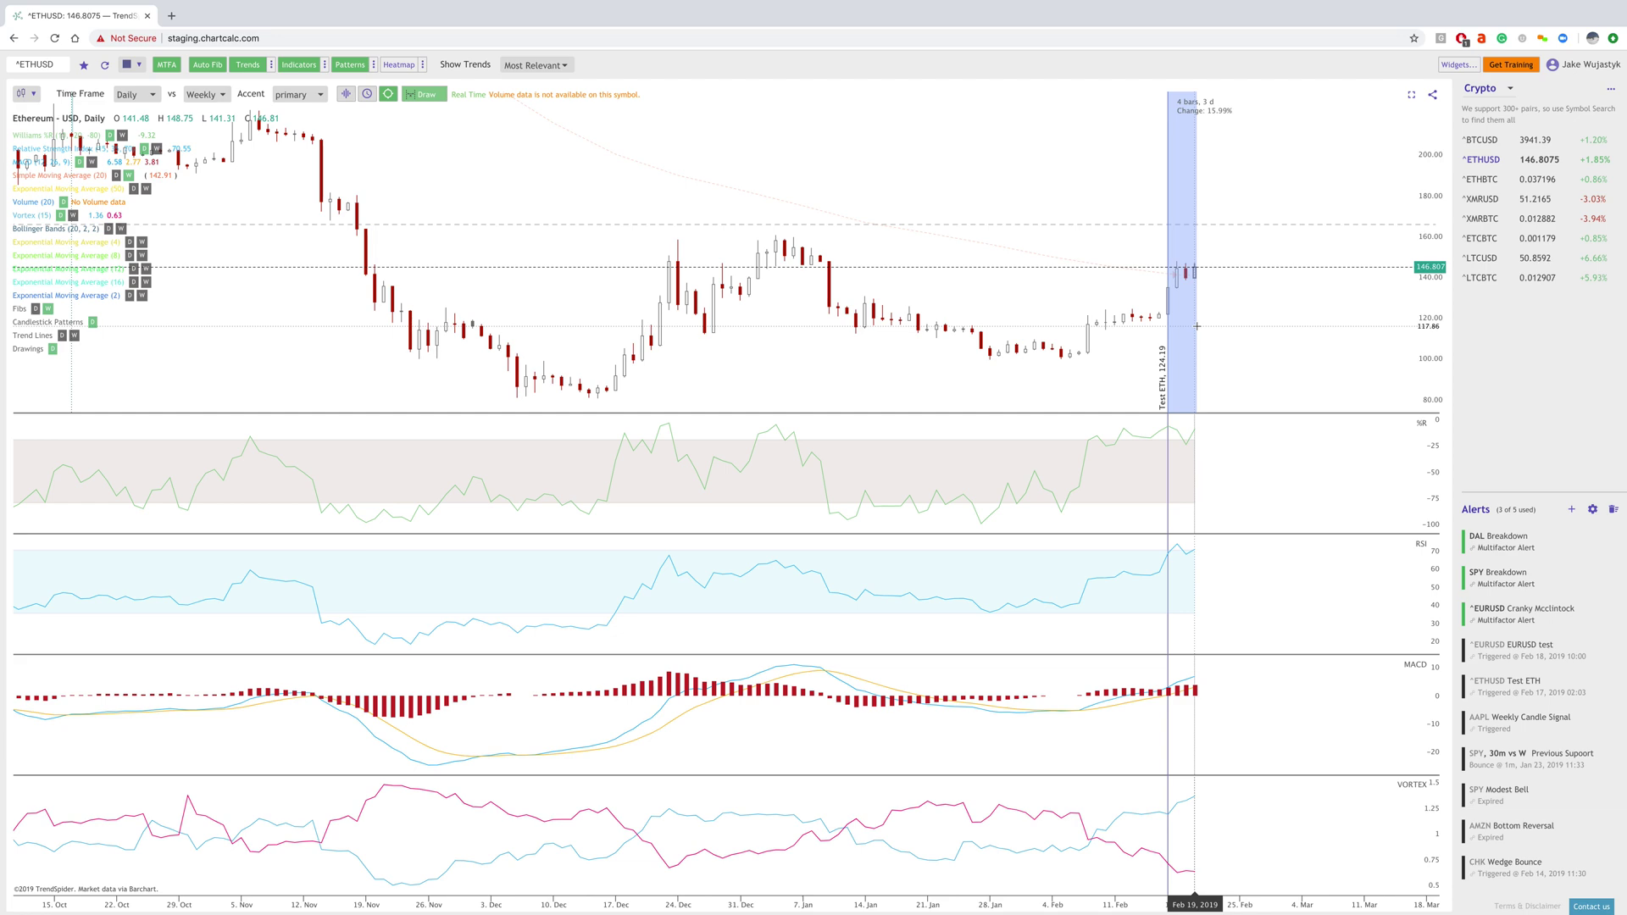
pyautogui.moveTo(1197, 325); pyautogui.dragTo(1195, 283)
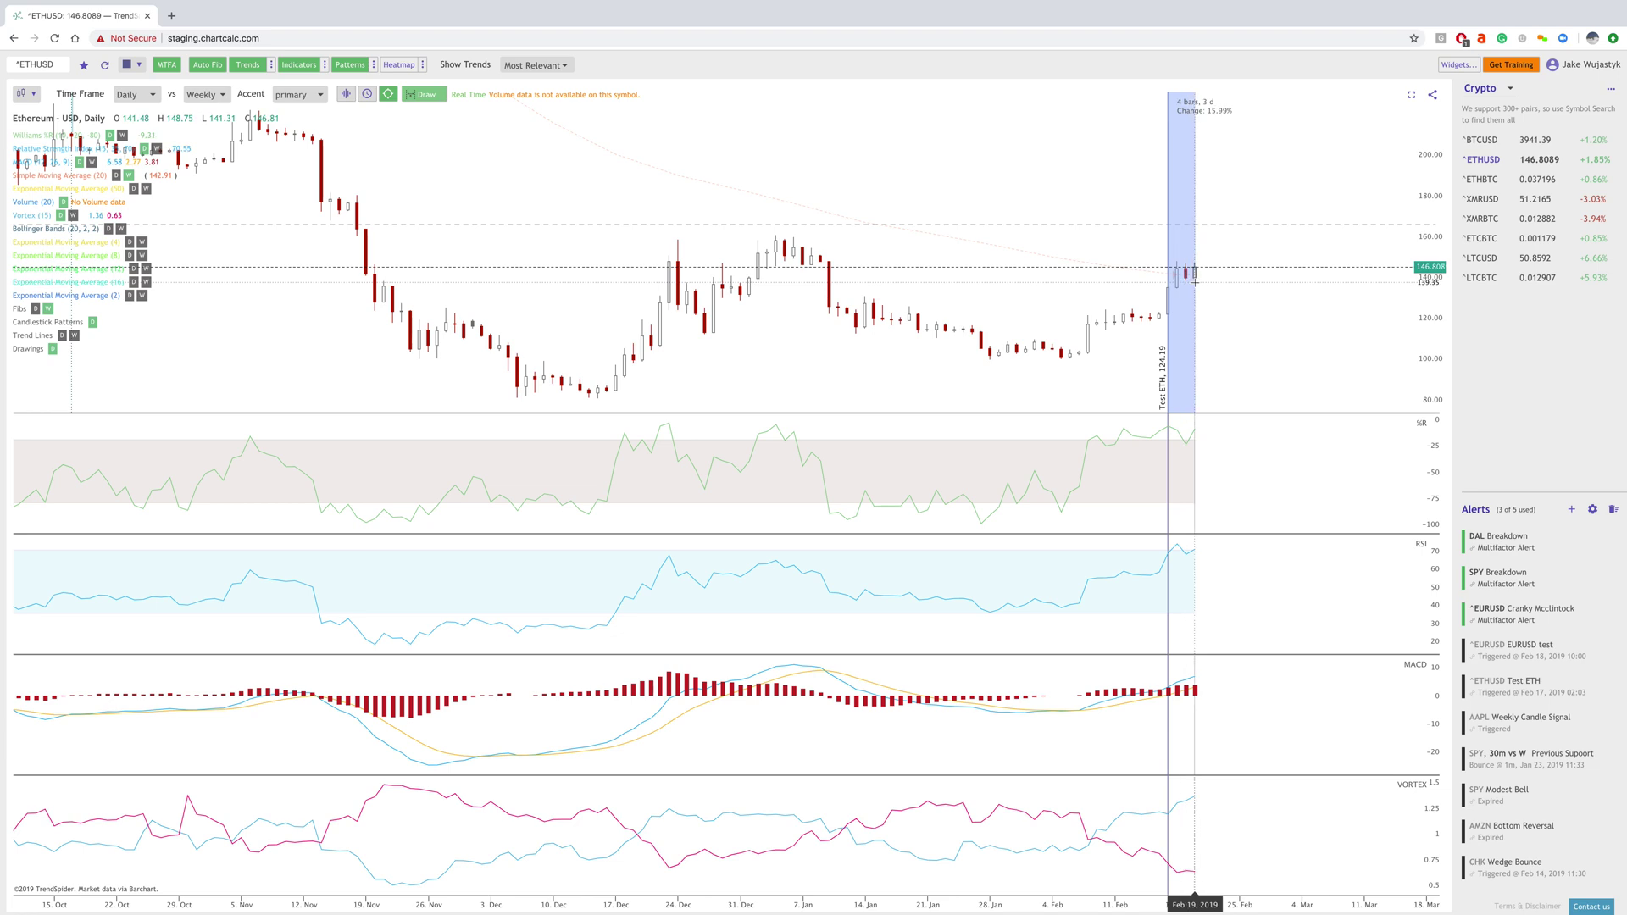
pyautogui.moveTo(1195, 282)
pyautogui.mouseDown()
pyautogui.moveTo(625, 261)
pyautogui.moveTo(1409, 261)
pyautogui.moveTo(1195, 269)
pyautogui.mouseUp()
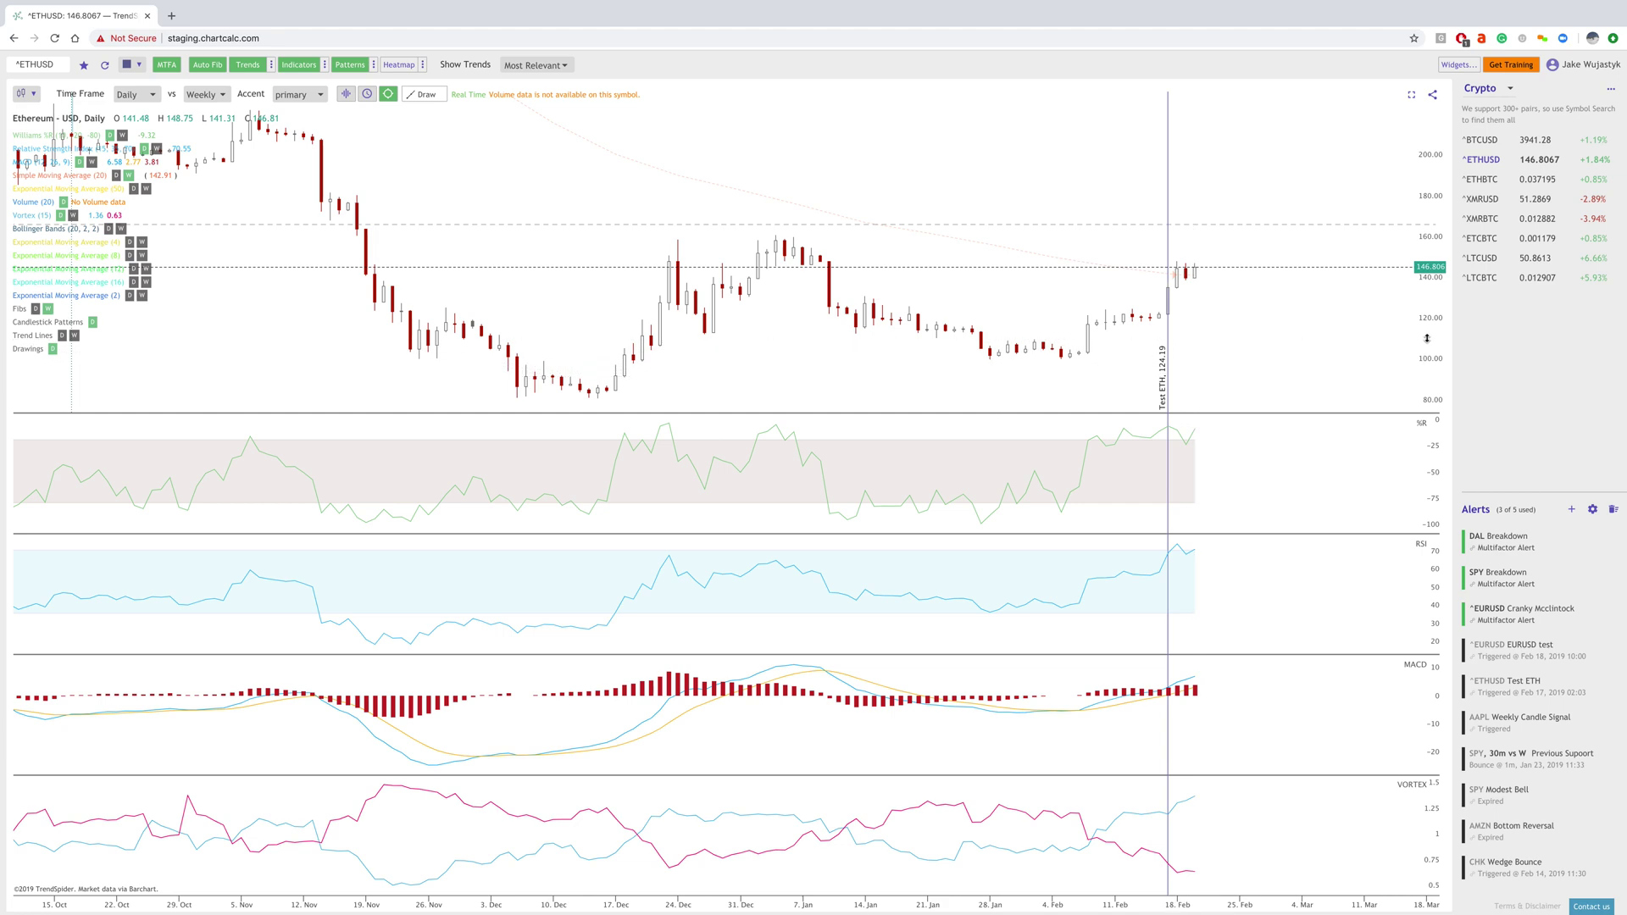
pyautogui.moveTo(1427, 338); pyautogui.dragTo(1431, 361)
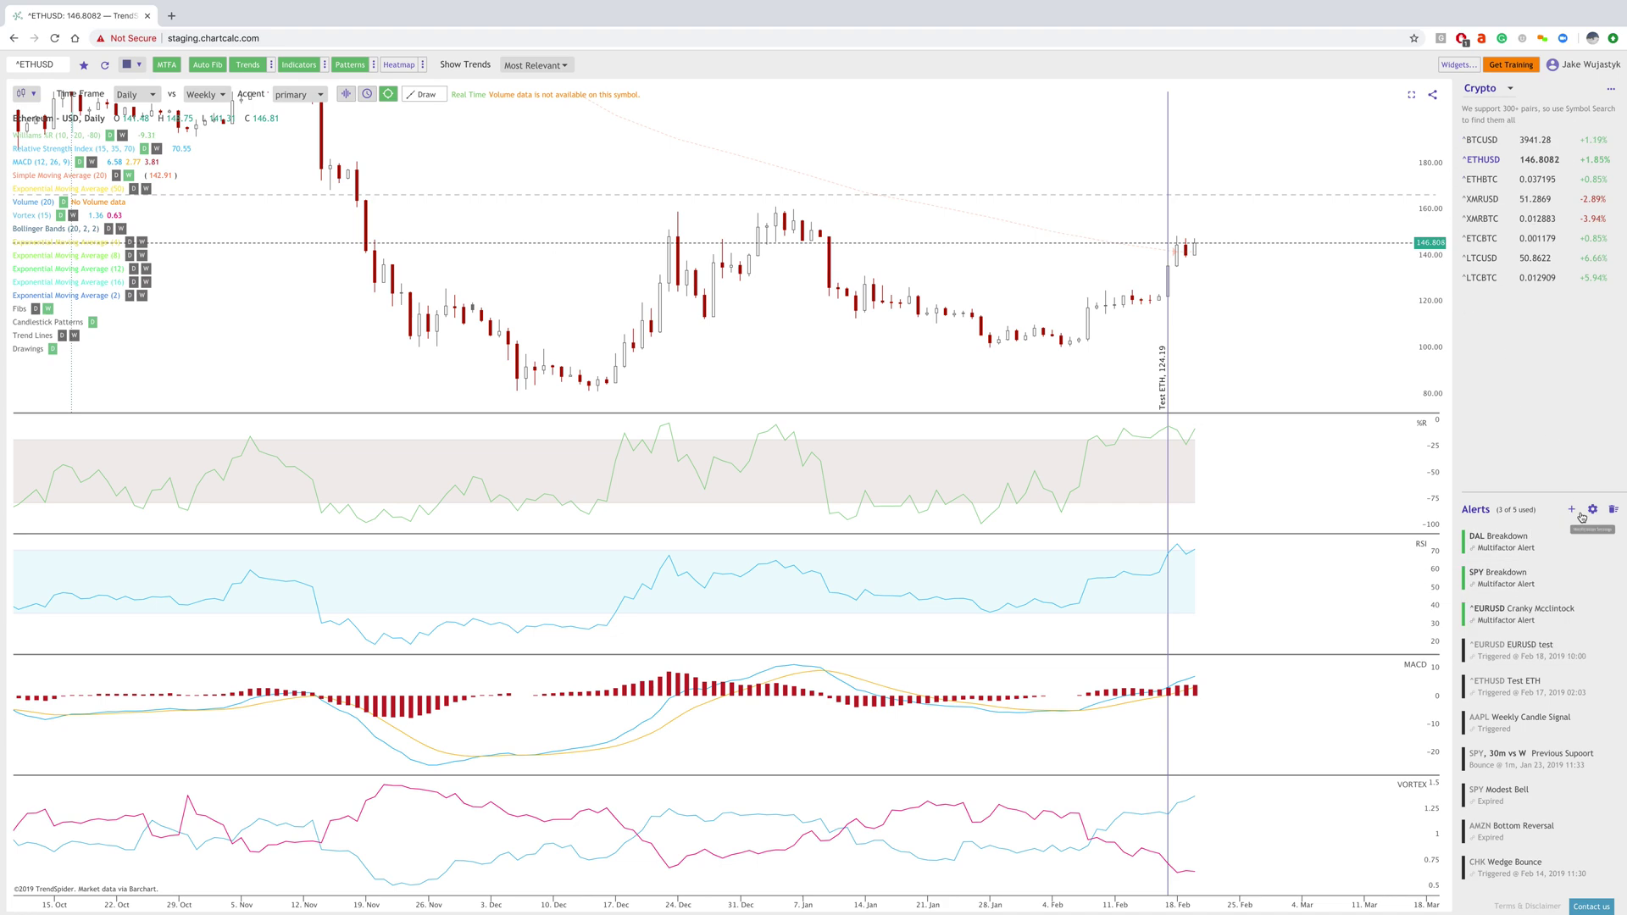
# Step: Start a new multi-factor alert on ^ETHUSD and add a Daily condition row
pyautogui.click(1572, 510)
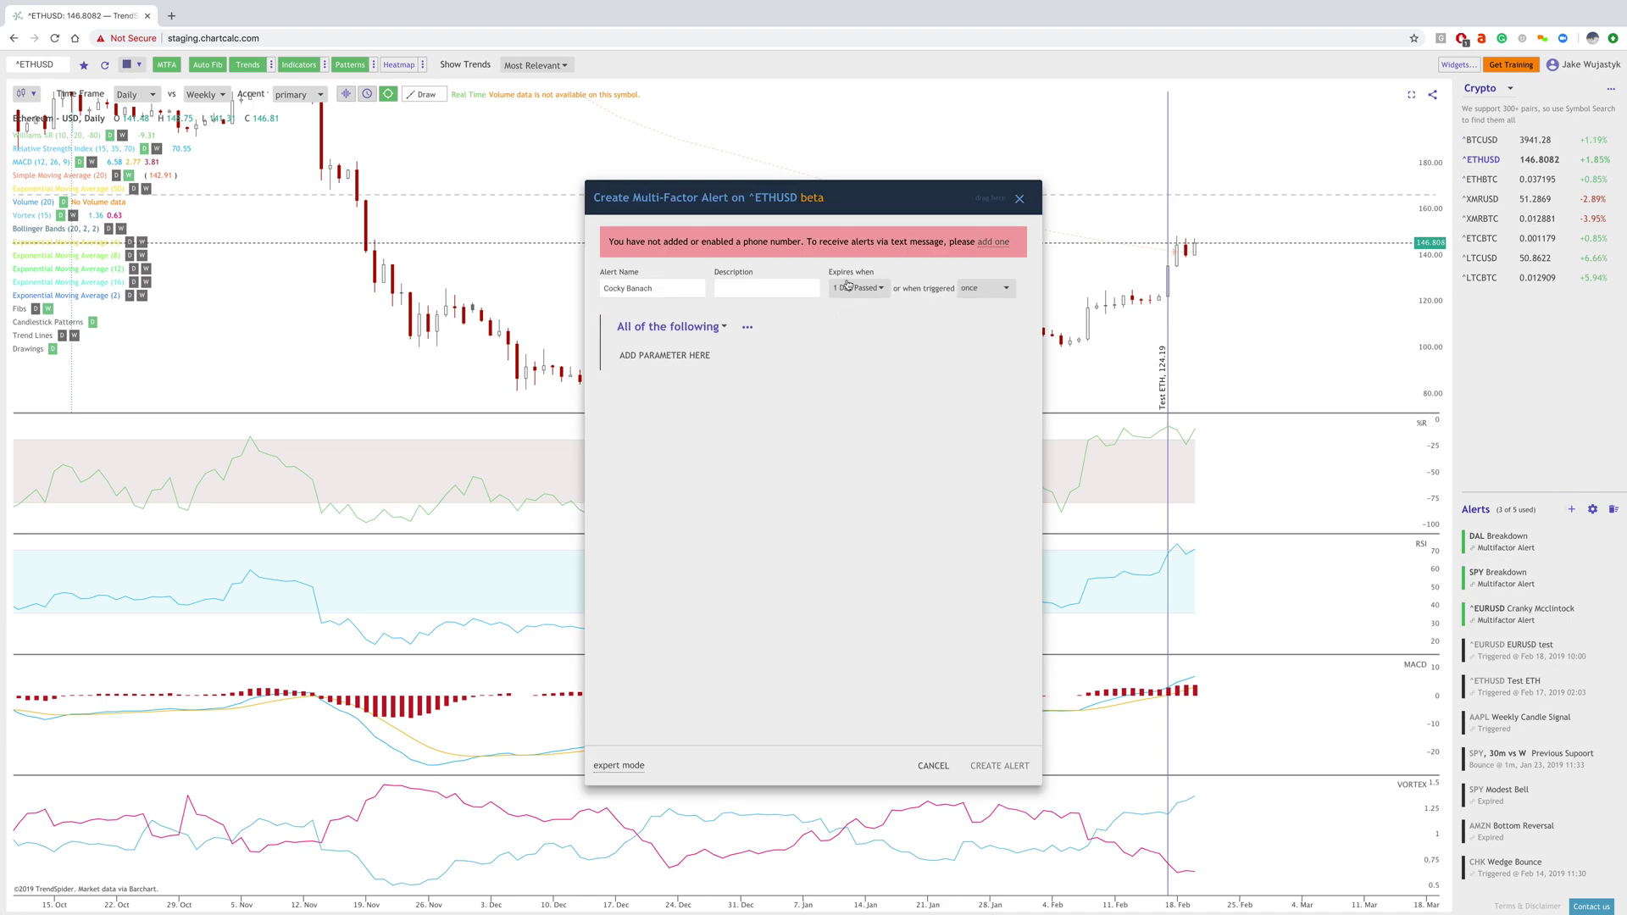
pyautogui.click(747, 327)
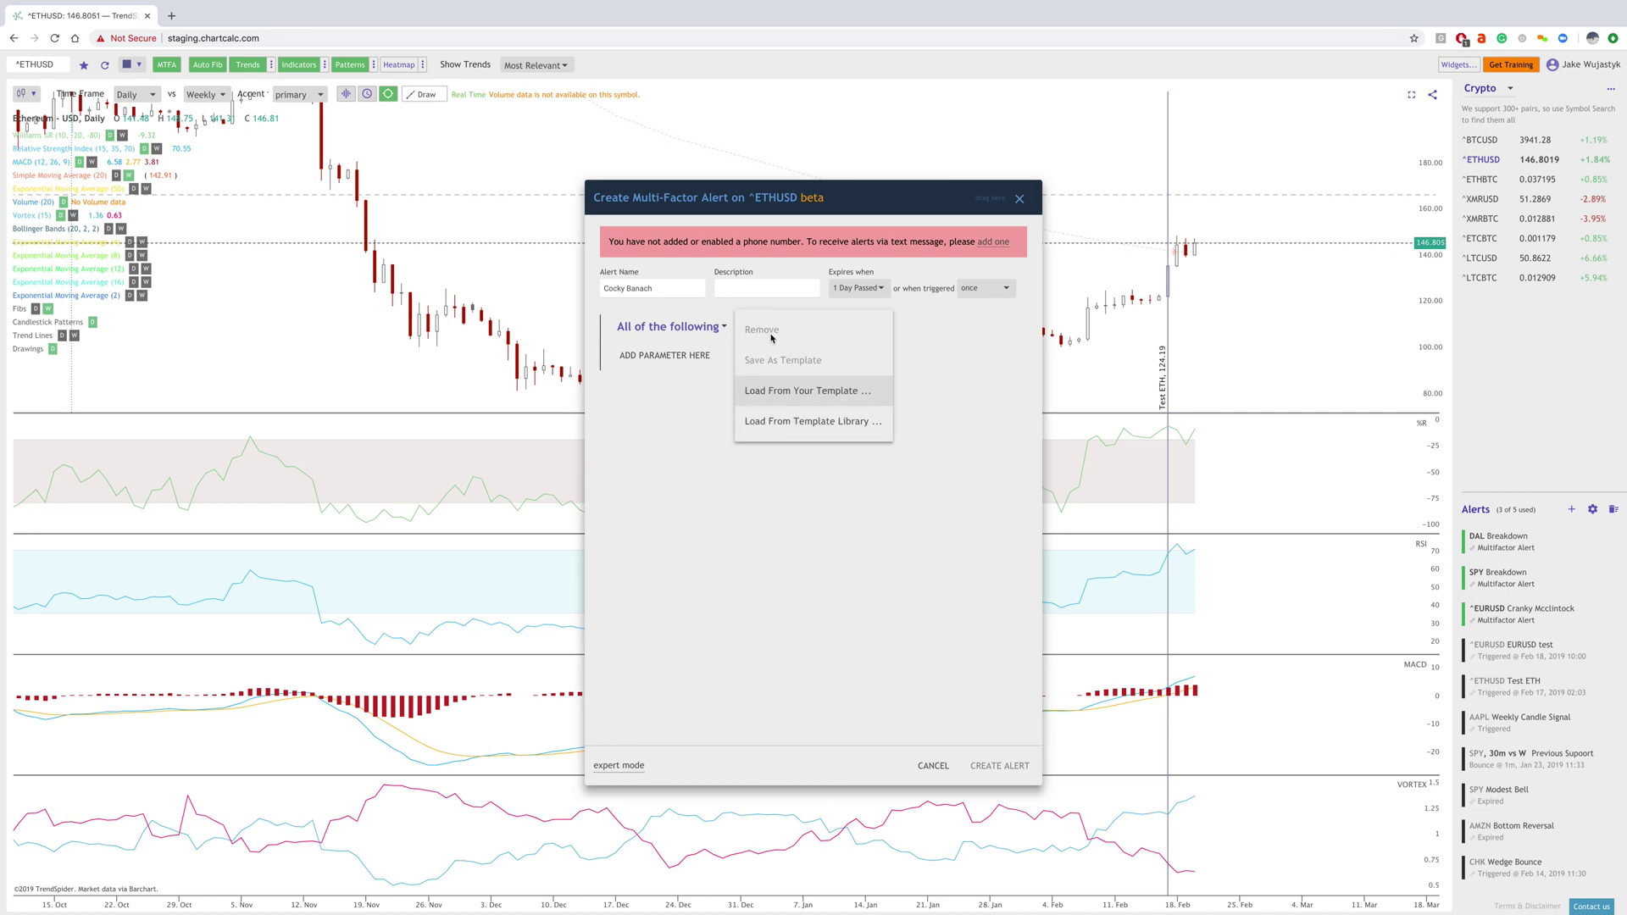
pyautogui.click(669, 359)
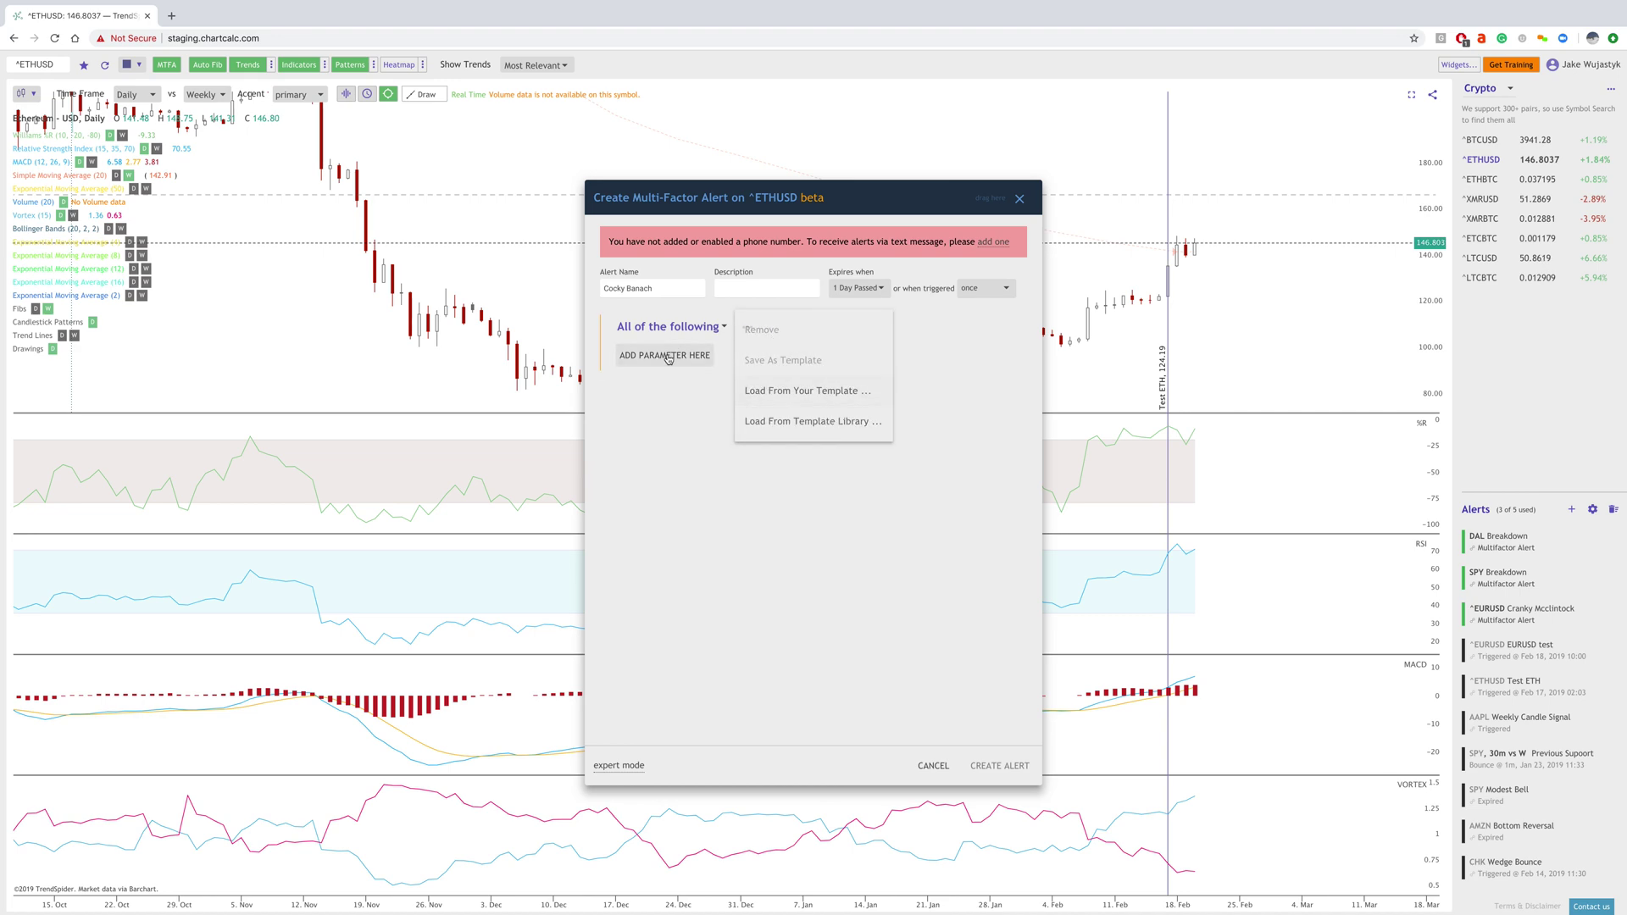
pyautogui.click(656, 362)
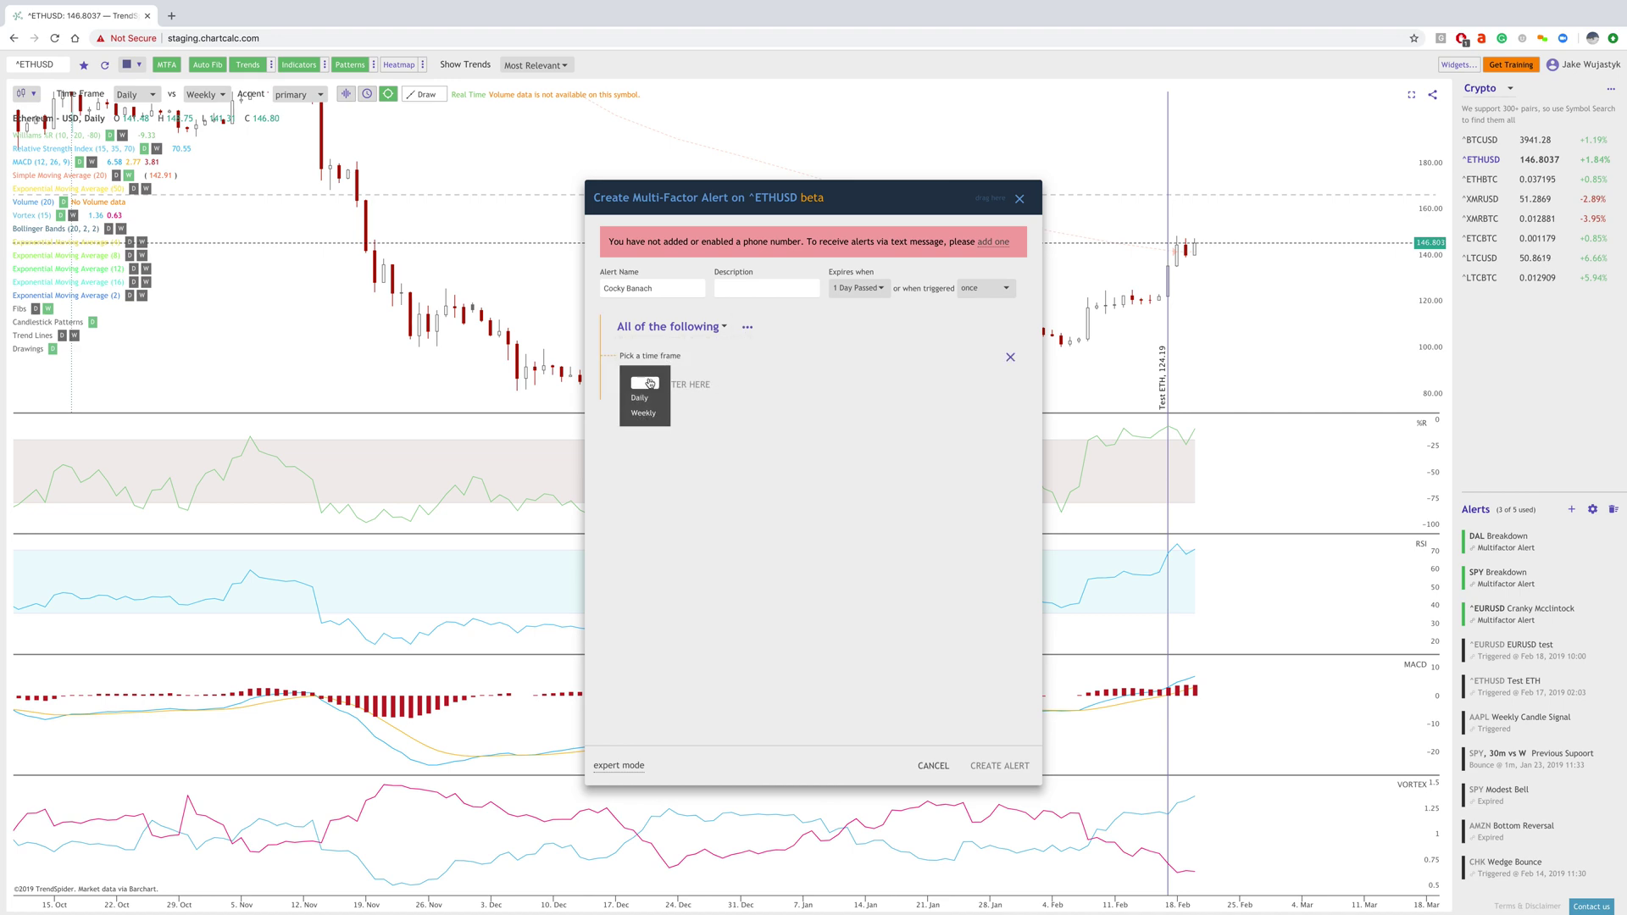
pyautogui.click(641, 399)
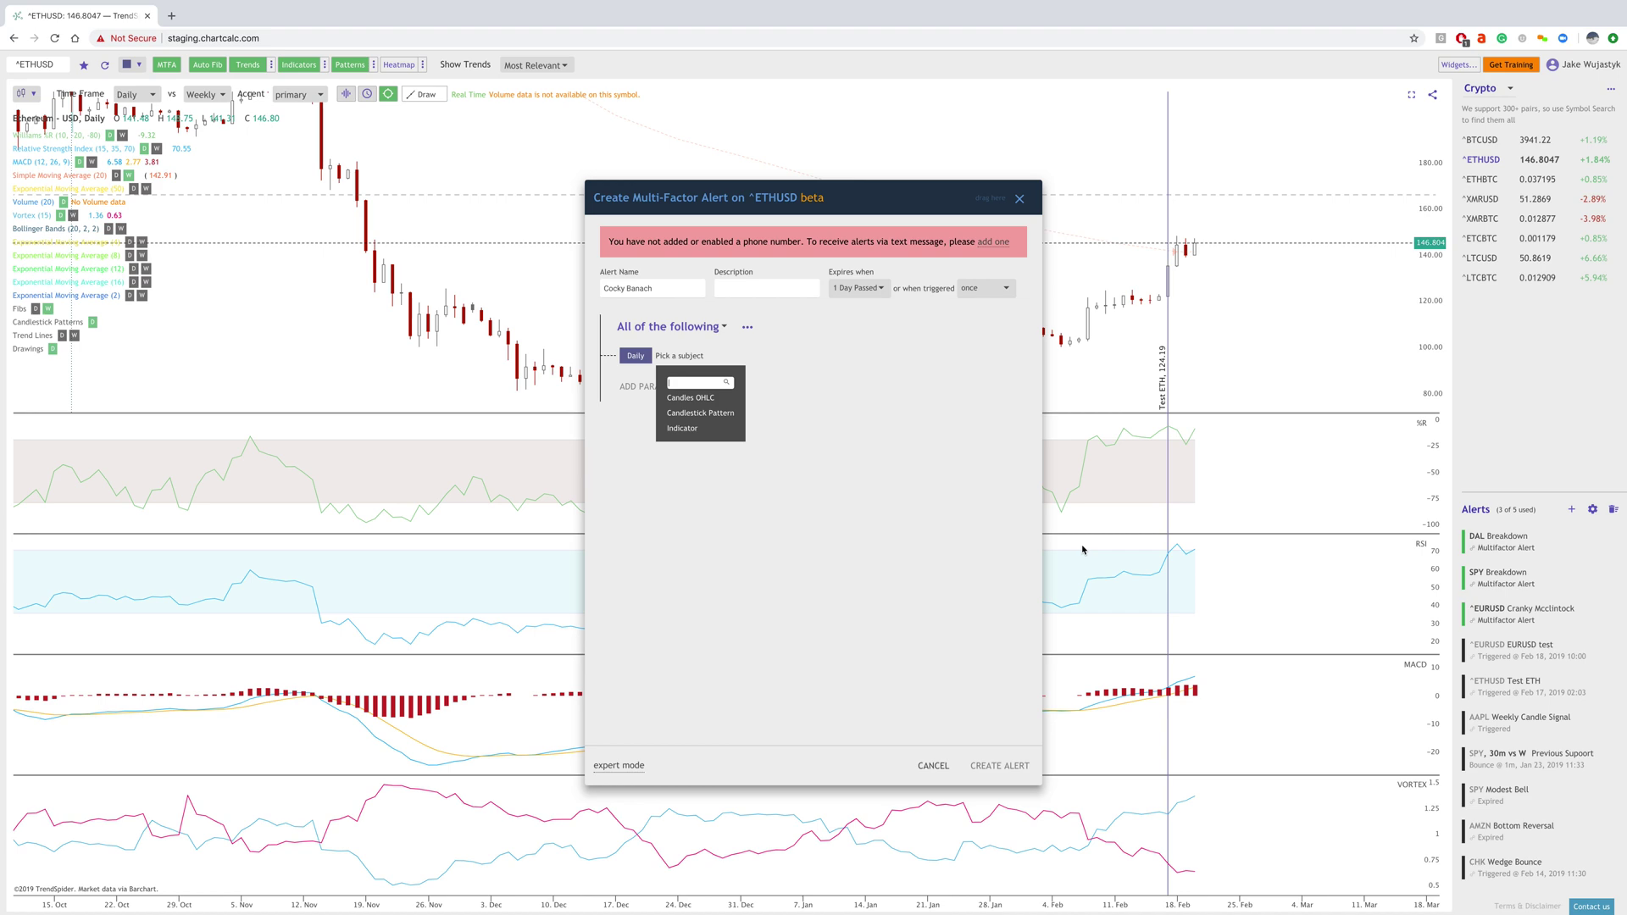
# Step: Load the RSI Overbought 3x template from the alert template library
pyautogui.click(747, 328)
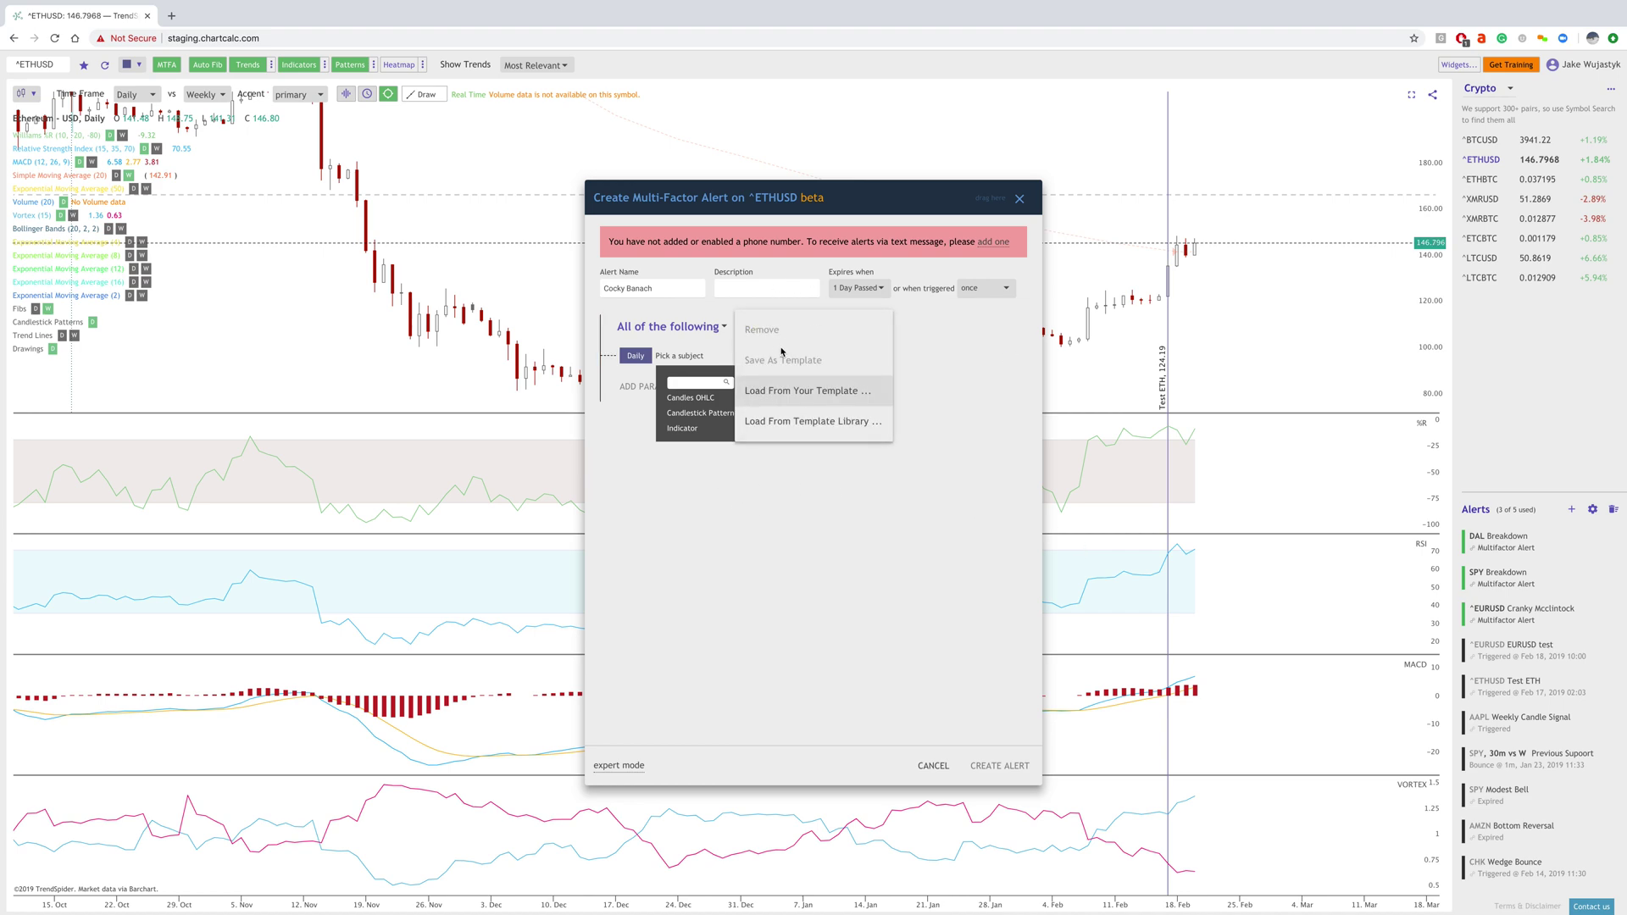
pyautogui.click(790, 422)
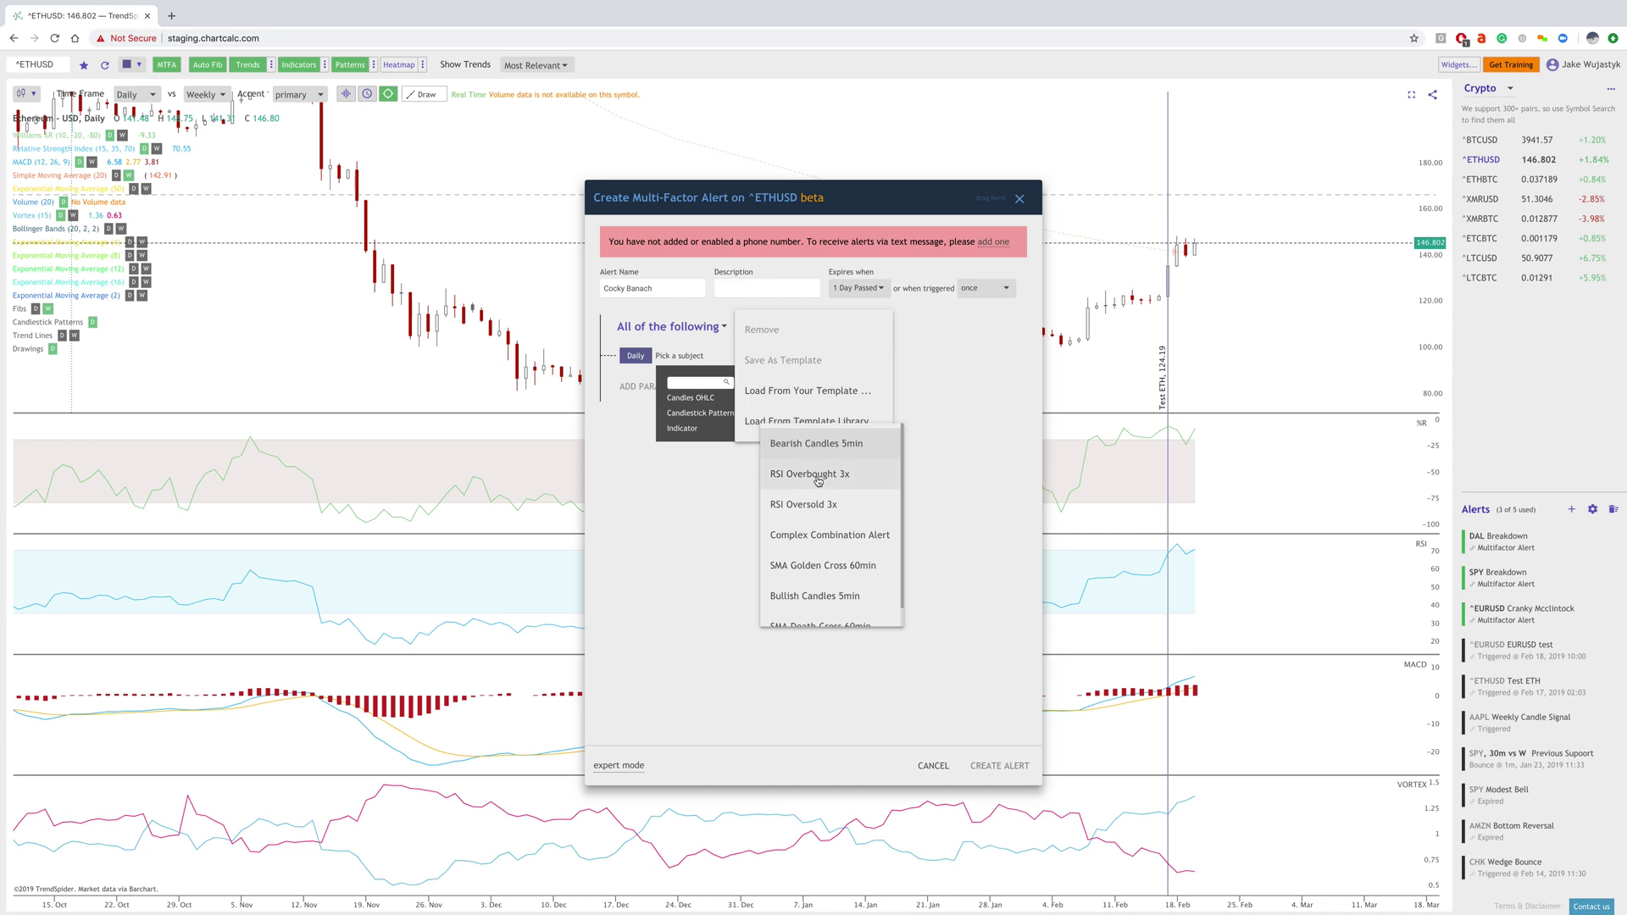
pyautogui.click(826, 474)
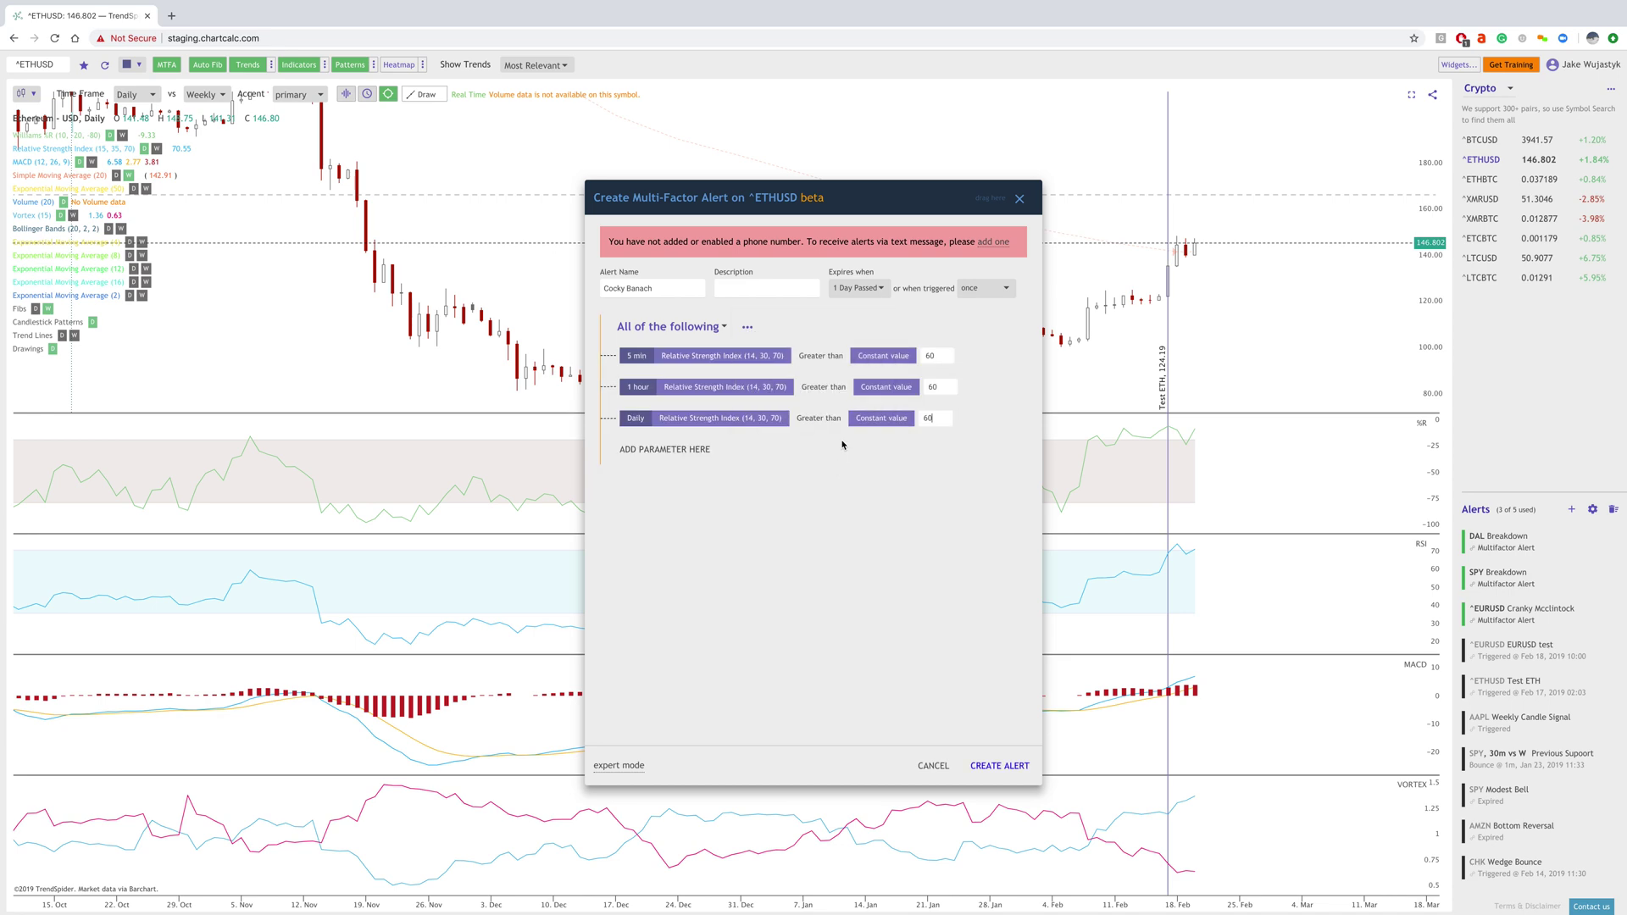